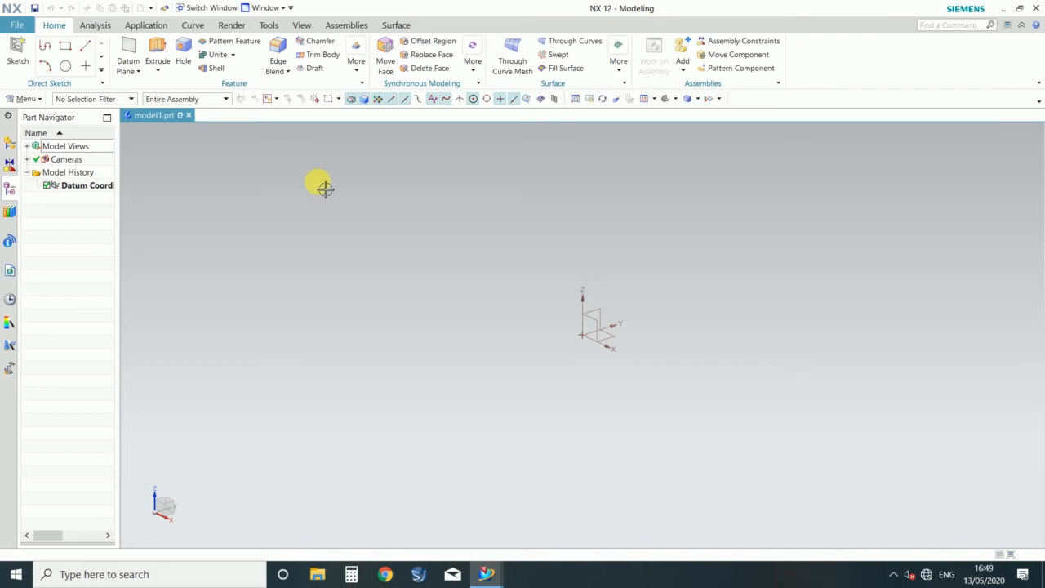
{"action": "left_click", "coordinate": [132, 65]}
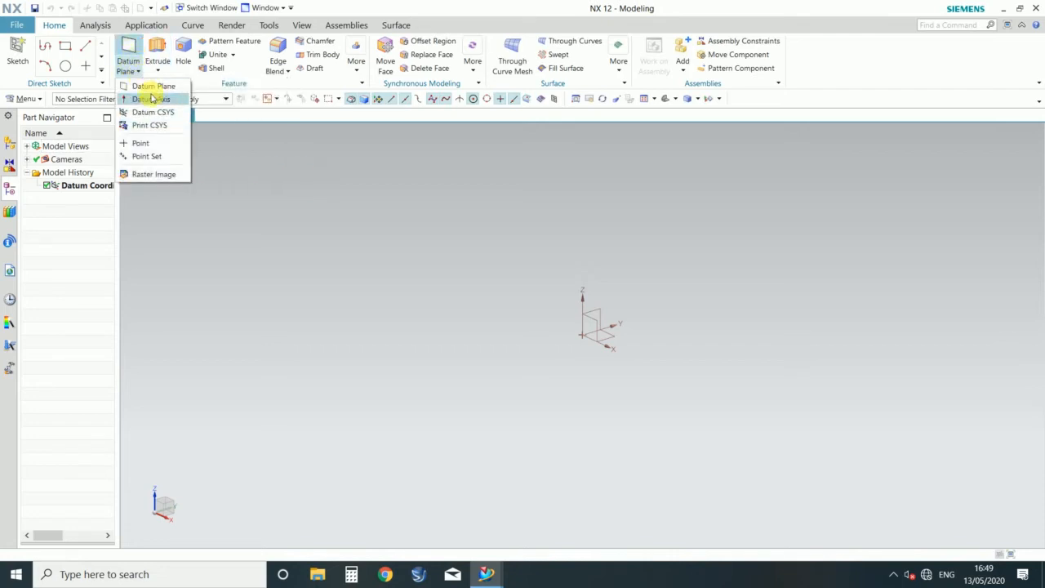
{"action": "left_click", "coordinate": [521, 307]}
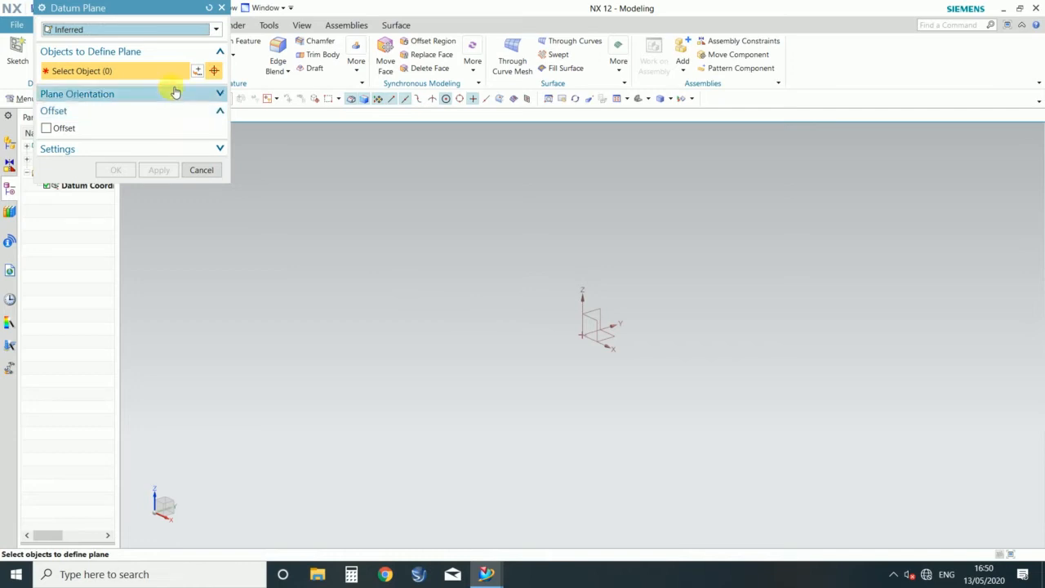
{"action": "left_click", "coordinate": [221, 7]}
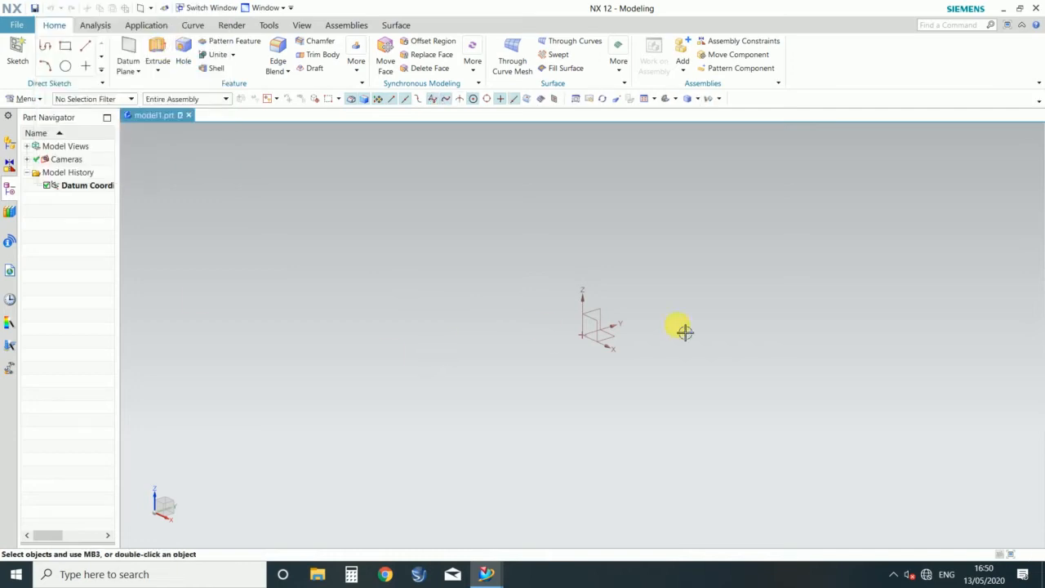
{"action": "middle_click_drag", "start_coordinate": [703, 319], "coordinate": [633, 386]}
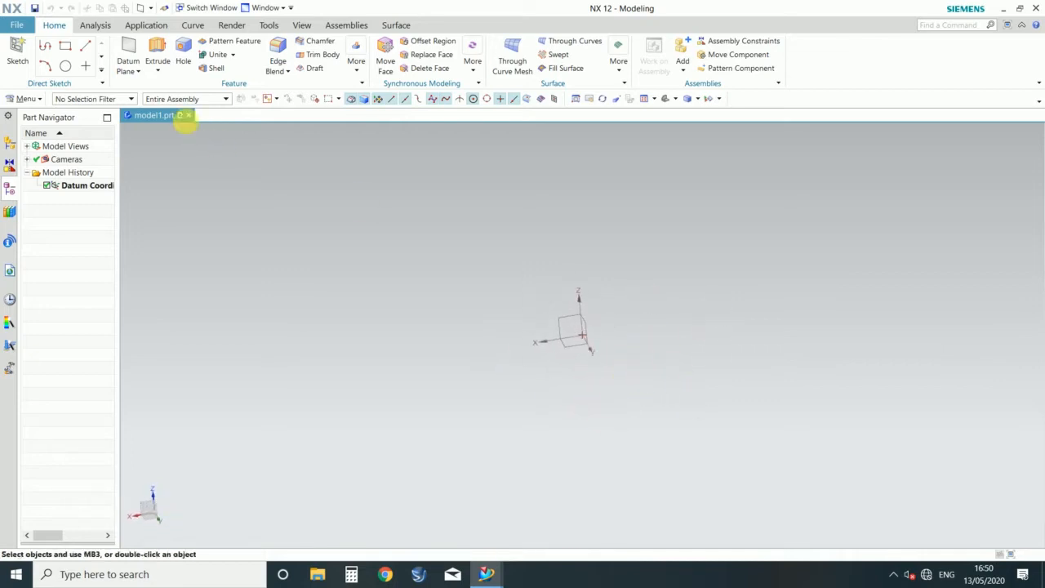
{"action": "left_click", "coordinate": [128, 49]}
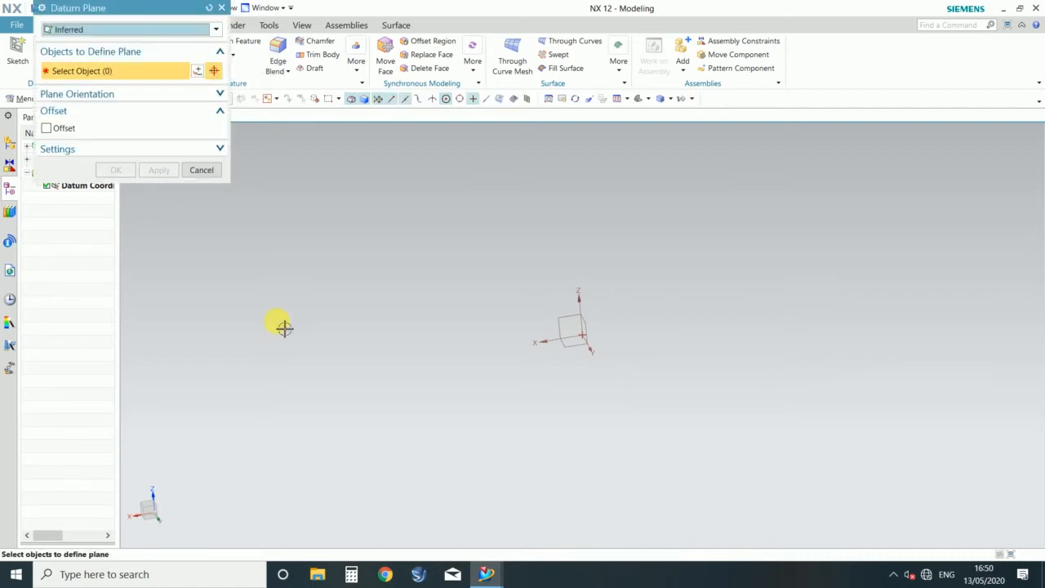
{"action": "left_click", "coordinate": [145, 30]}
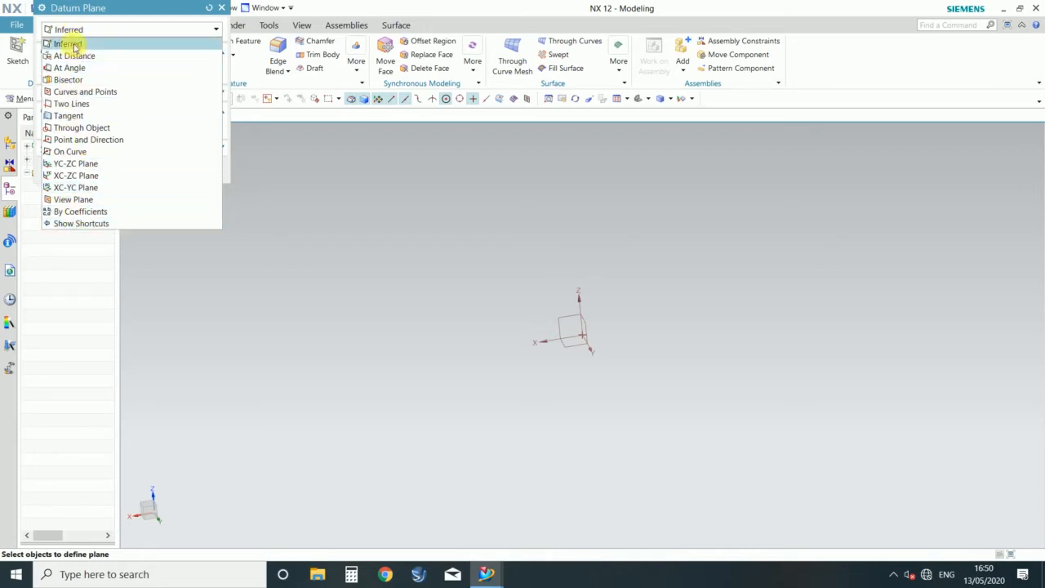
{"action": "left_click", "coordinate": [219, 8]}
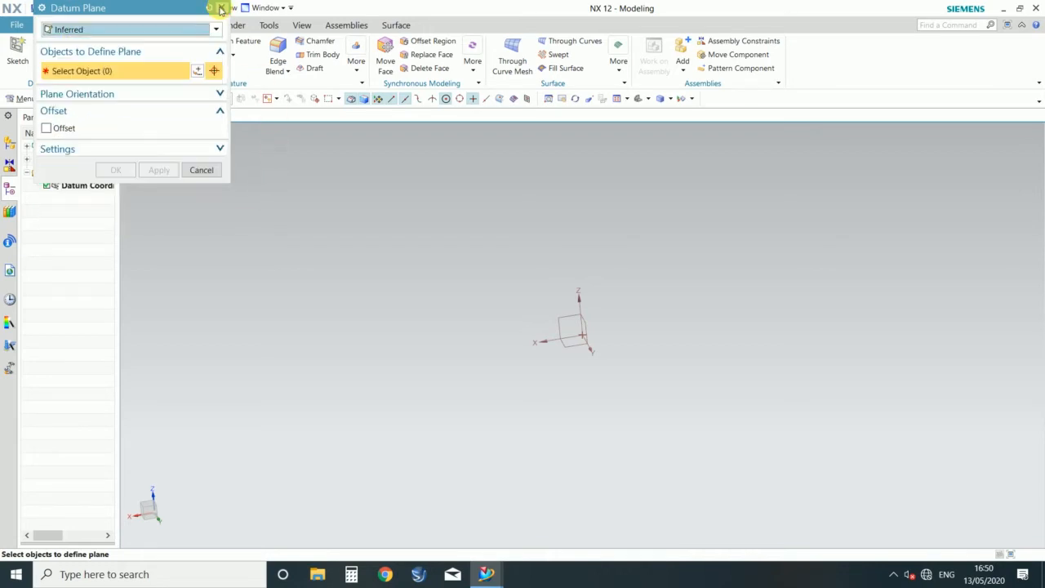
{"action": "left_click", "coordinate": [220, 9]}
Step: Start an extrusion on the horizontal datum plane and sketch a rectangle about 110 mm by 84 mm from the origin
{"action": "left_click", "coordinate": [158, 51]}
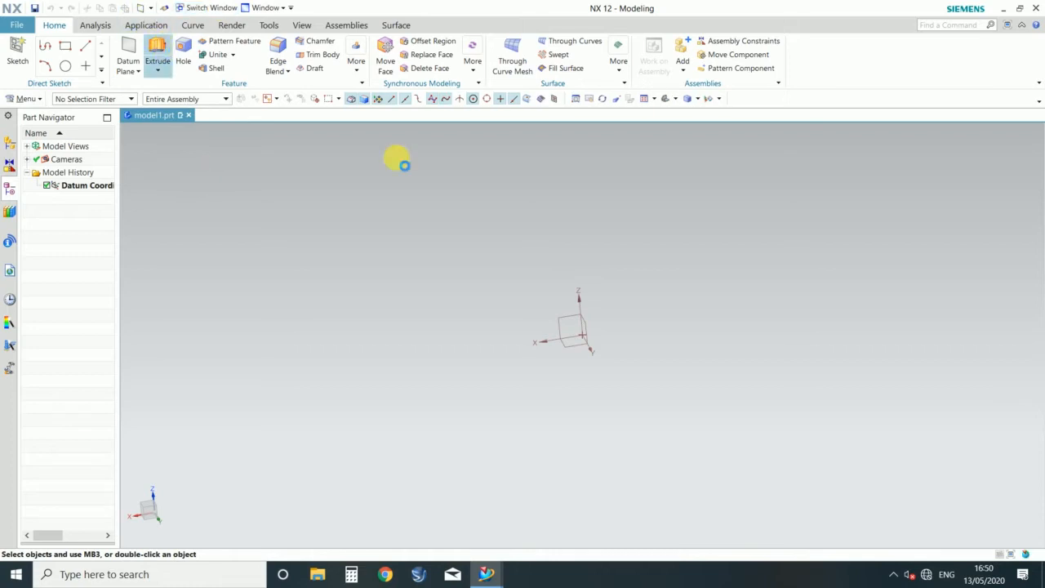
{"action": "left_click", "coordinate": [571, 345]}
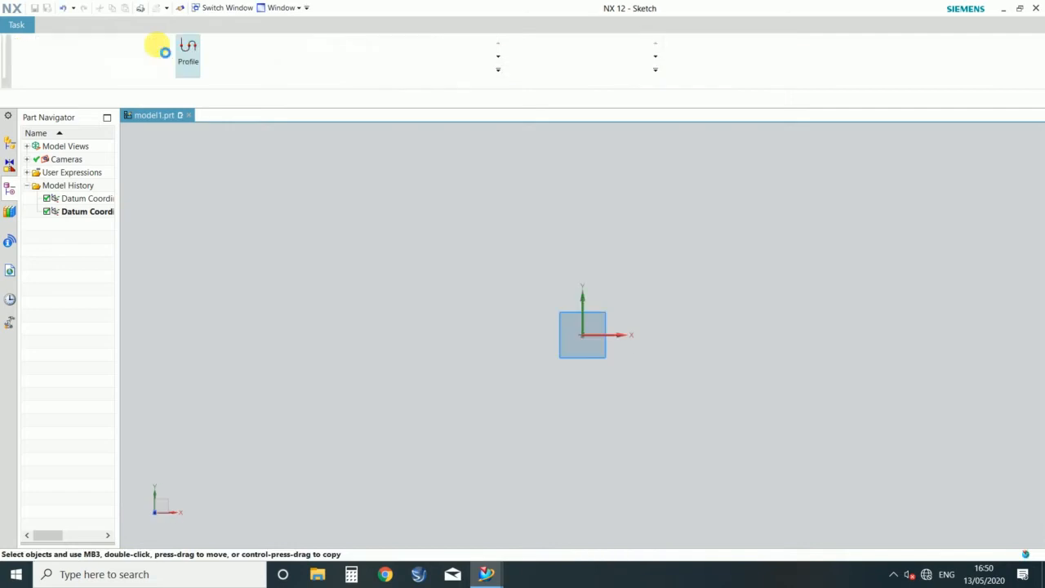
{"action": "left_click", "coordinate": [217, 47]}
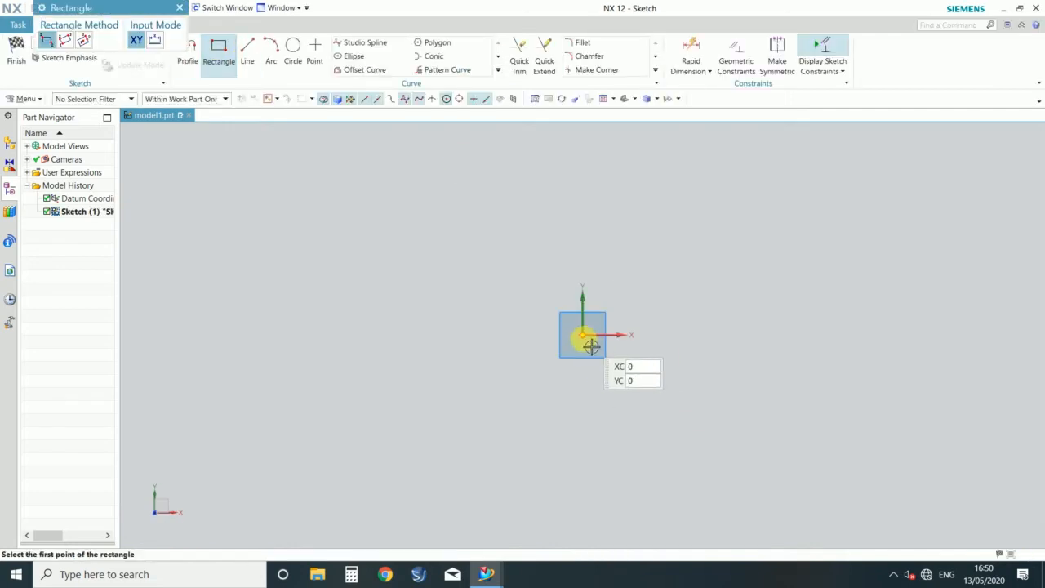
{"action": "left_click", "coordinate": [616, 318]}
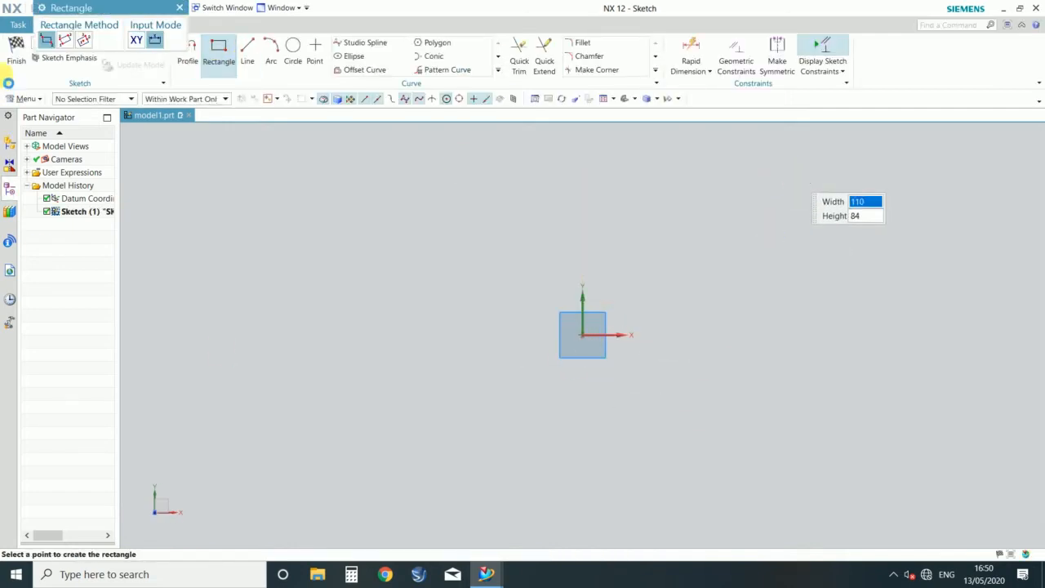
Step: Finish the rectangle sketch and extrude it 20 mm into a solid block
{"action": "left_click", "coordinate": [17, 51]}
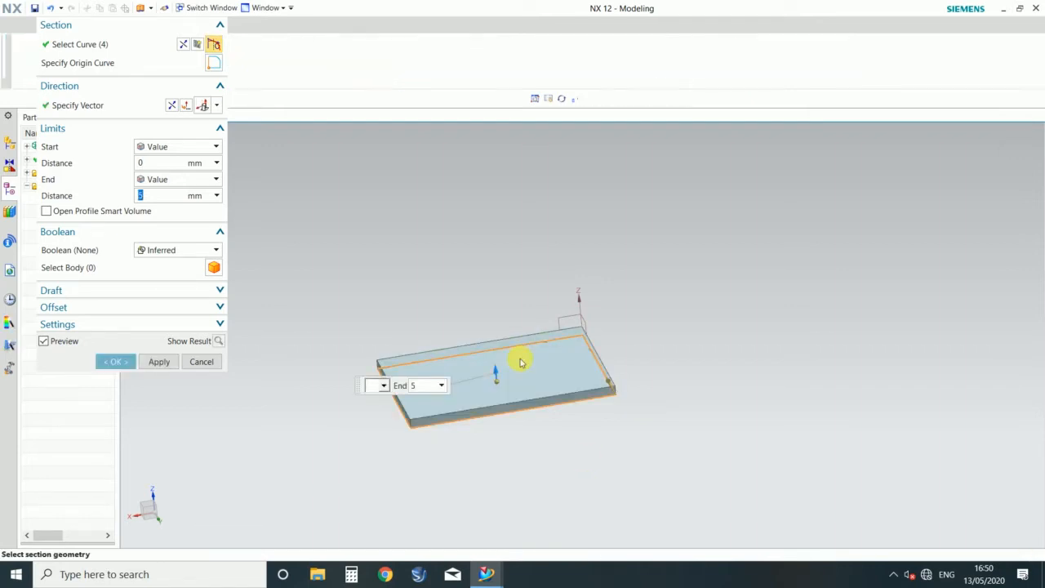
{"action": "type", "text": "20"}
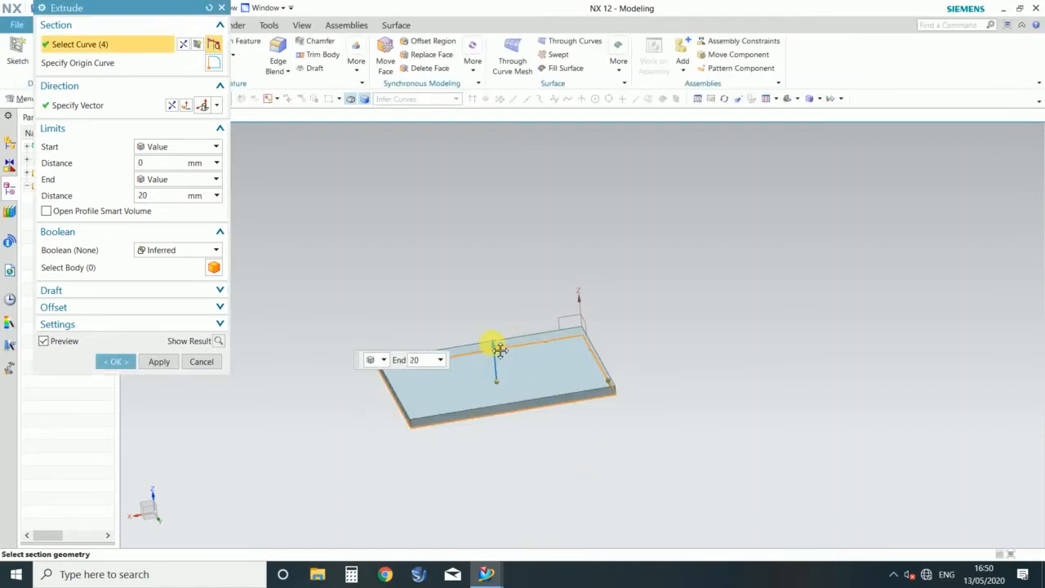
{"action": "key", "text": "Return"}
{"action": "left_click", "coordinate": [117, 365]}
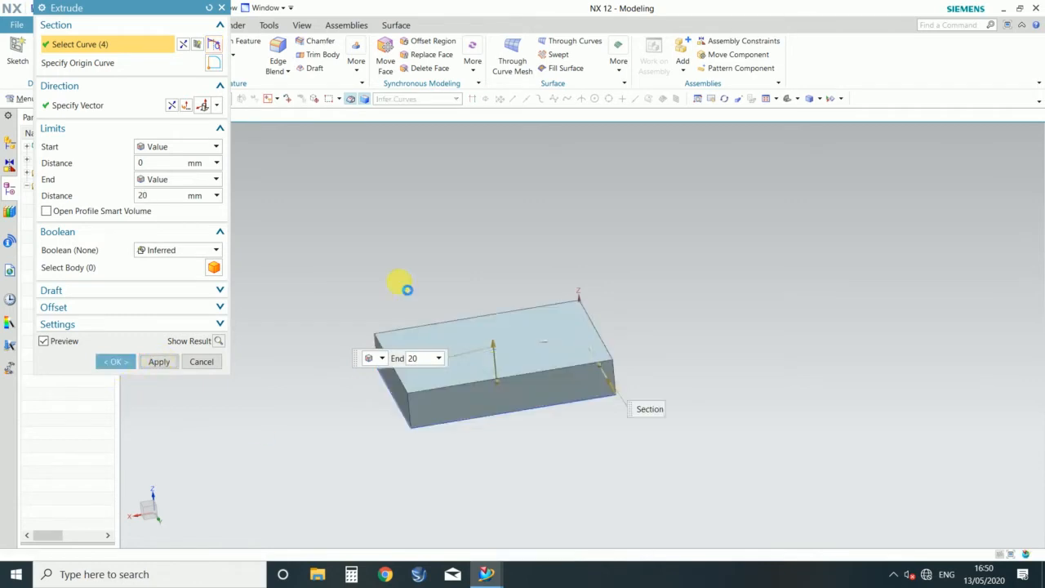
Step: Sketch a circle on the block's upper face as the section for another extrusion
{"action": "left_click", "coordinate": [492, 354]}
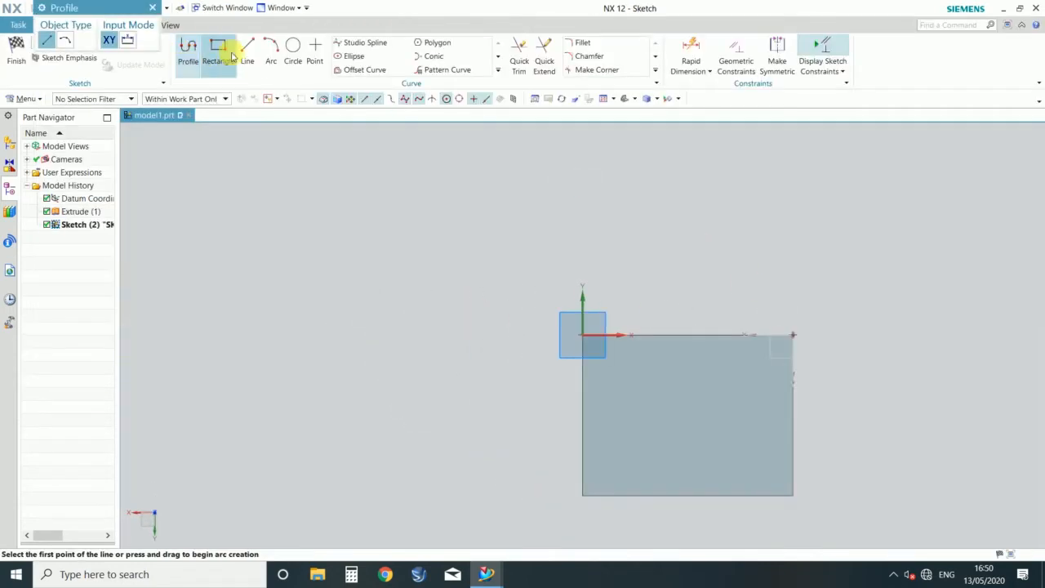
{"action": "left_click", "coordinate": [294, 51]}
{"action": "left_click", "coordinate": [675, 401]}
{"action": "left_click", "coordinate": [675, 454]}
{"action": "key", "text": "Escape"}
{"action": "left_click", "coordinate": [161, 7]}
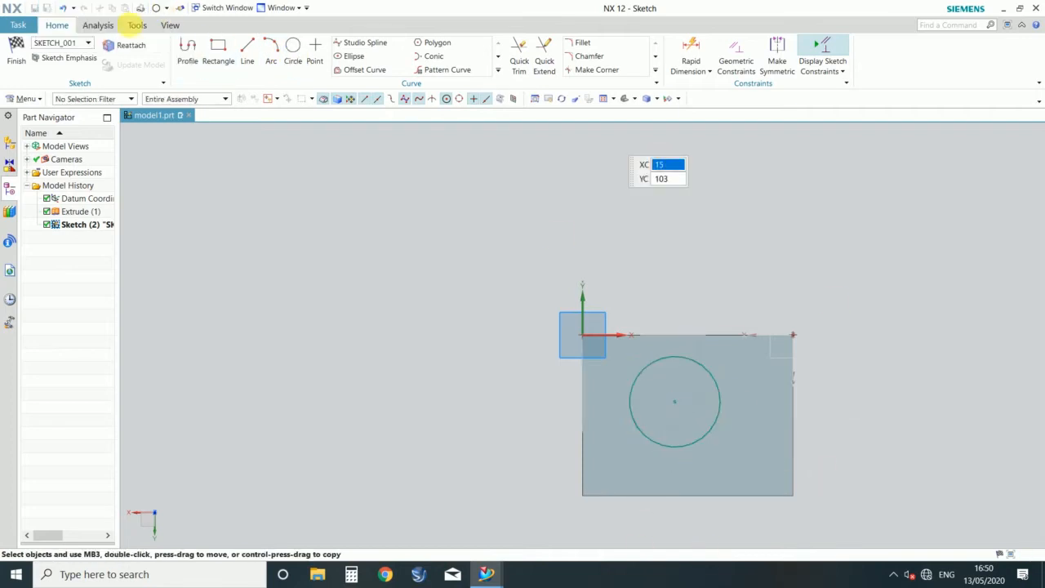
Step: Finish the circle sketch and extrude it about 39 mm upward as a cylinder united with the block
{"action": "left_click", "coordinate": [15, 57]}
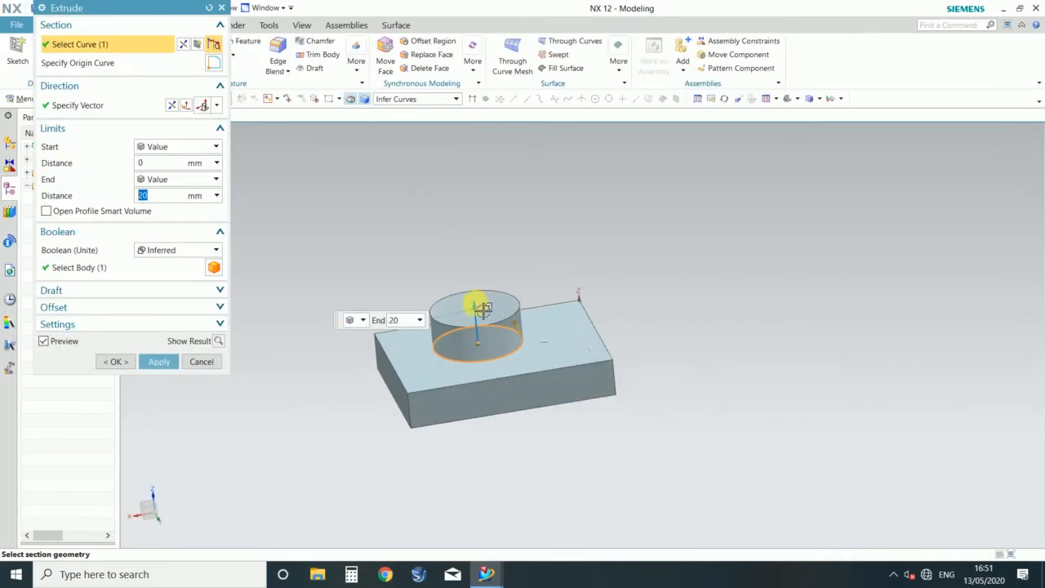
{"action": "left_click_drag", "start_coordinate": [483, 309], "coordinate": [476, 268]}
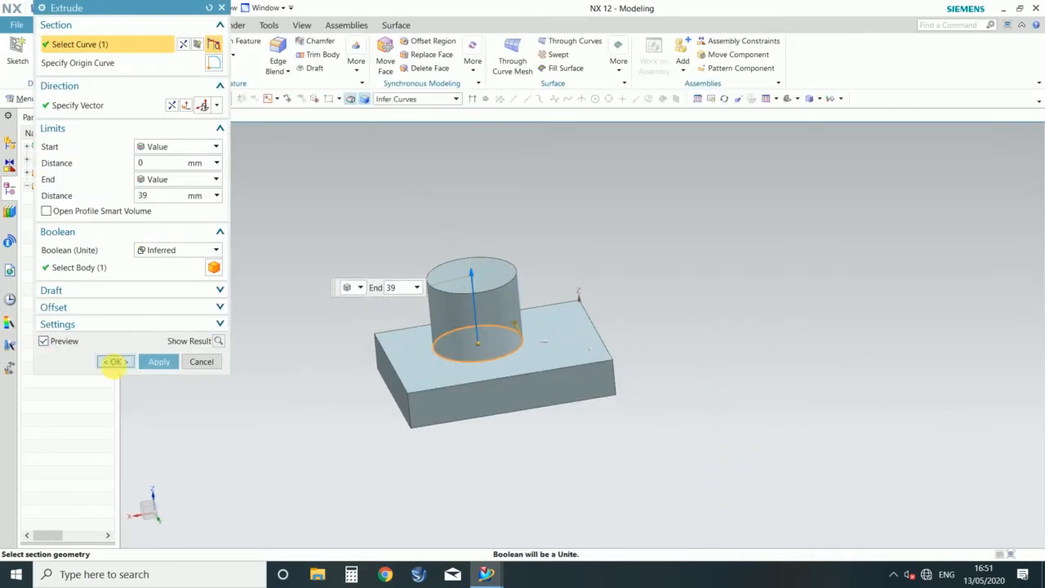
{"action": "left_click", "coordinate": [115, 361]}
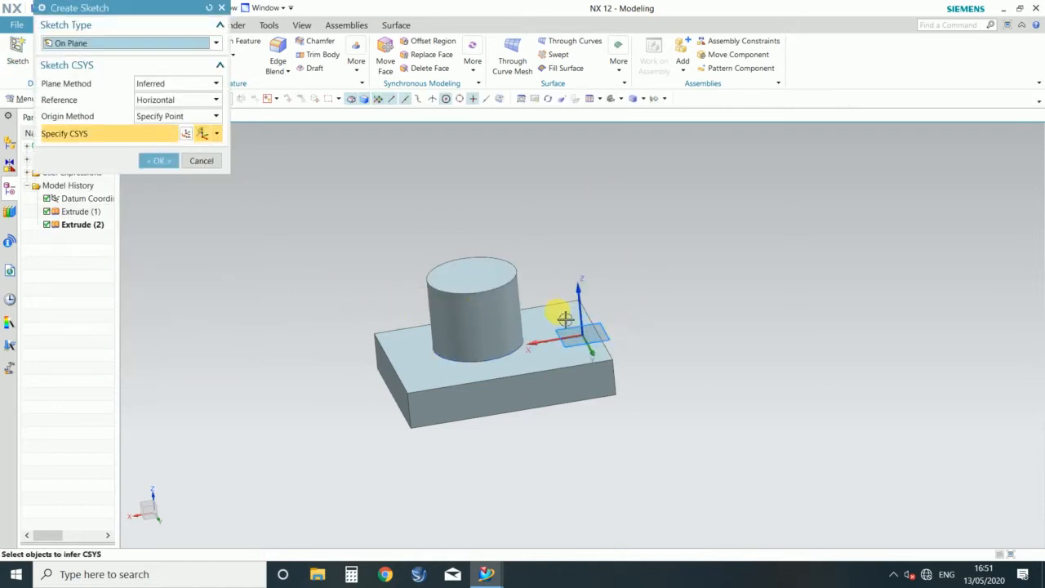
Step: Create a sketch on the horizontal datum plane and draw an arc of about 130 mm radius beside the block
{"action": "left_click", "coordinate": [160, 162]}
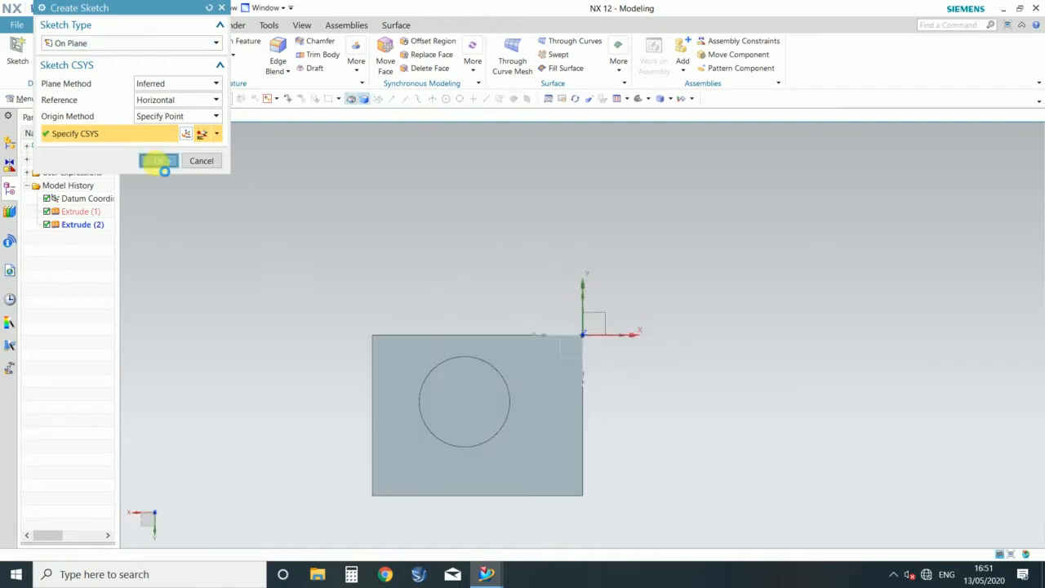
{"action": "left_click", "coordinate": [126, 42]}
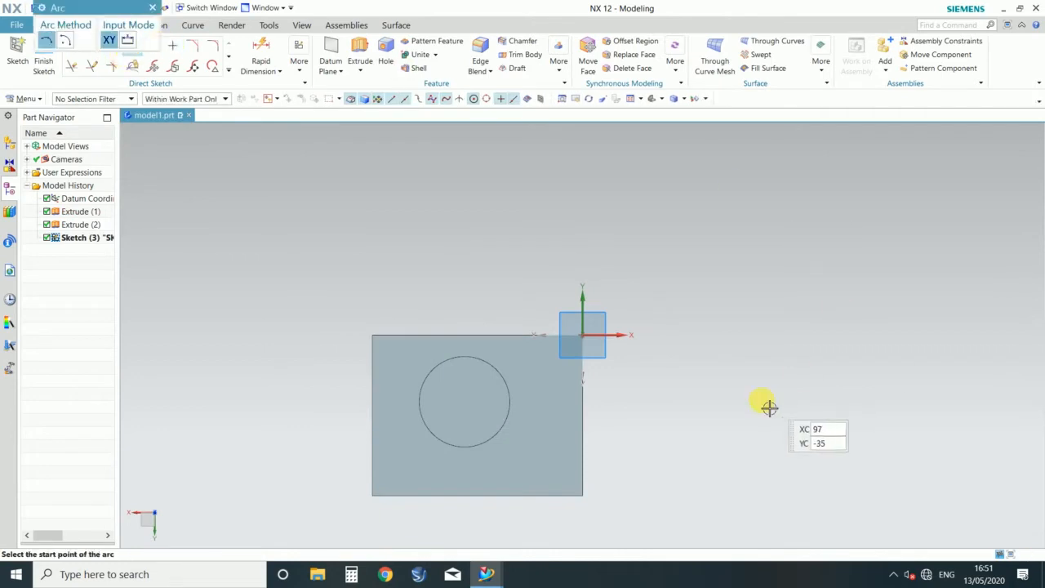
{"action": "left_click", "coordinate": [682, 402]}
{"action": "left_click", "coordinate": [969, 230]}
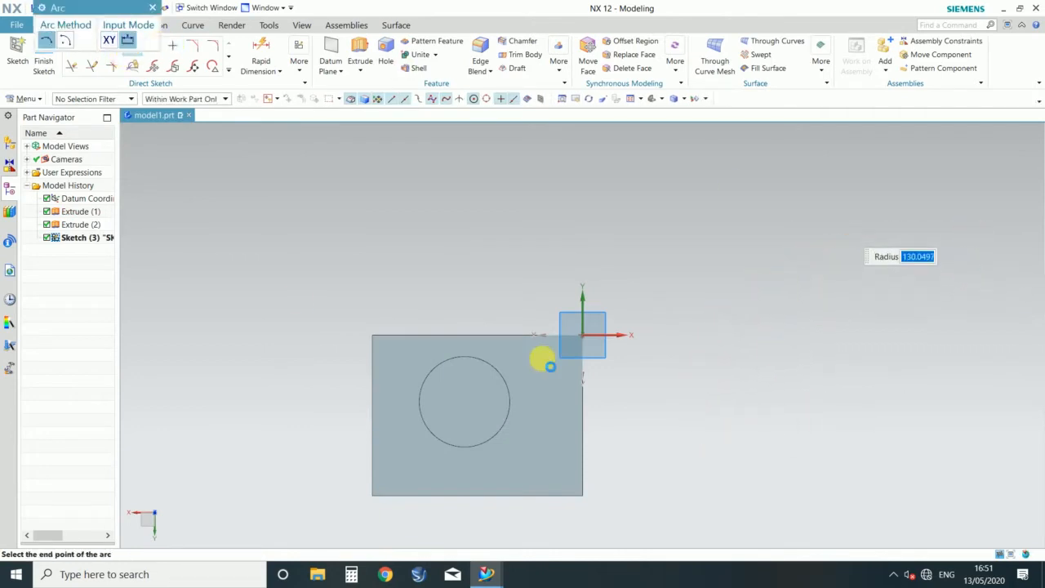
{"action": "left_click", "coordinate": [43, 66]}
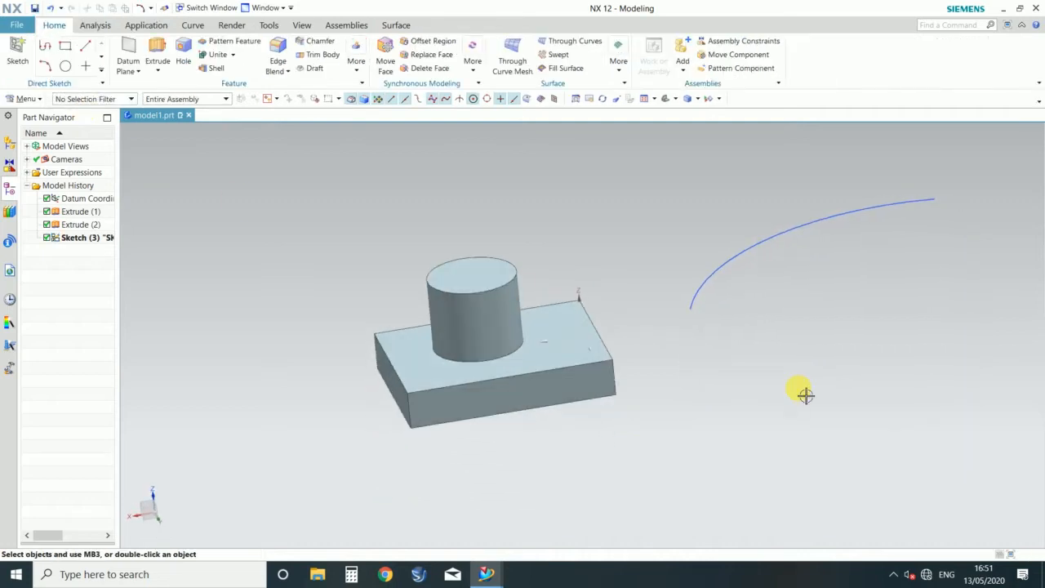
Step: Try an At Distance datum plane about 25 mm above the cylinder's top face, and reset the plane definition
{"action": "scroll", "coordinate": [290, 359], "scroll_direction": "down", "scroll_amount": 3}
{"action": "scroll", "coordinate": [599, 333], "scroll_direction": "up", "scroll_amount": 4}
{"action": "scroll", "coordinate": [722, 324], "scroll_direction": "down", "scroll_amount": 3}
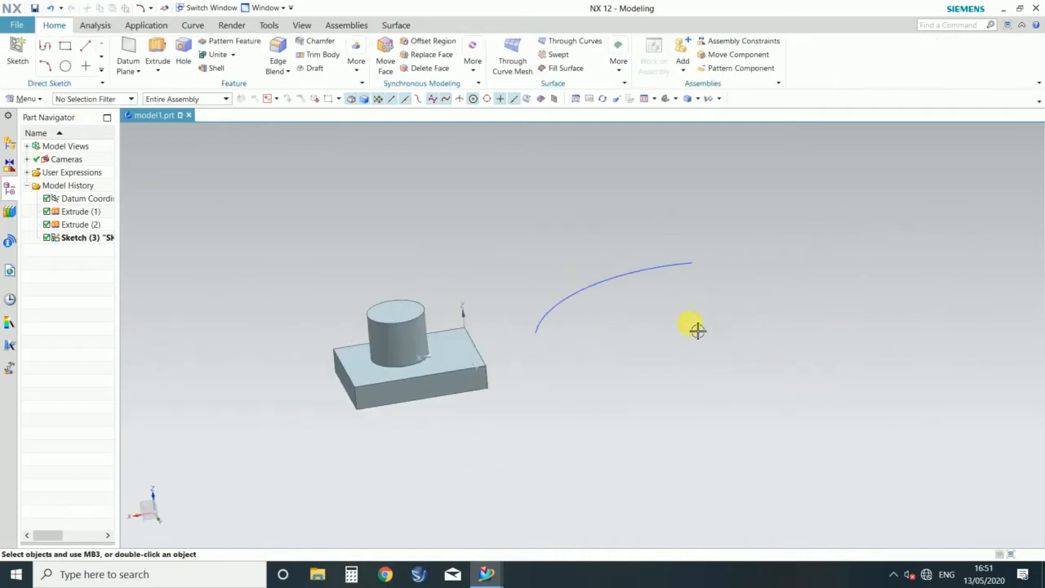
{"action": "mouse_move", "coordinate": [241, 365]}
{"action": "middle_mouse_down"}
{"action": "mouse_move", "coordinate": [186, 380]}
{"action": "mouse_move", "coordinate": [252, 381]}
{"action": "middle_mouse_up"}
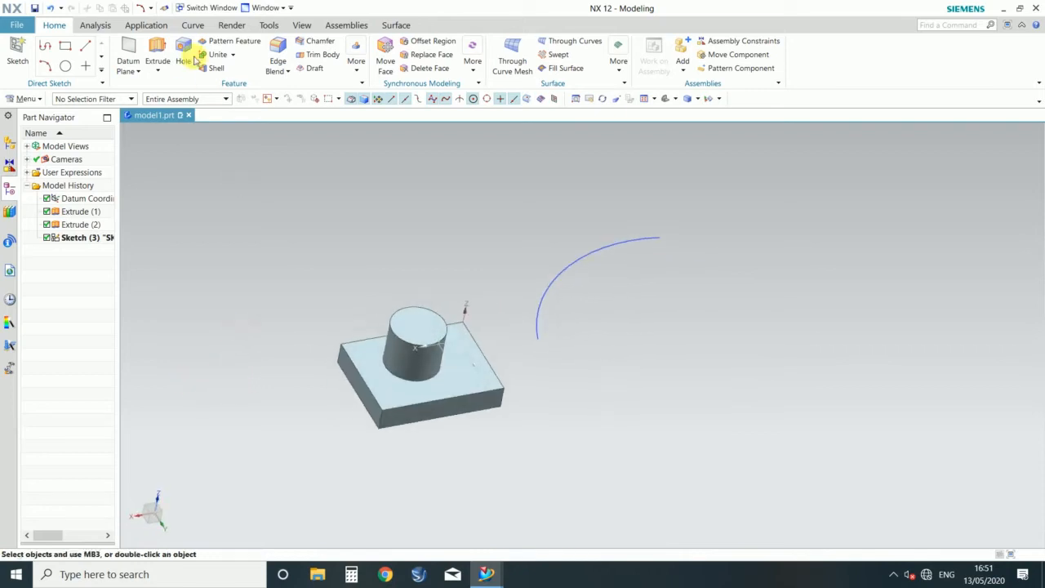
{"action": "left_click", "coordinate": [129, 54]}
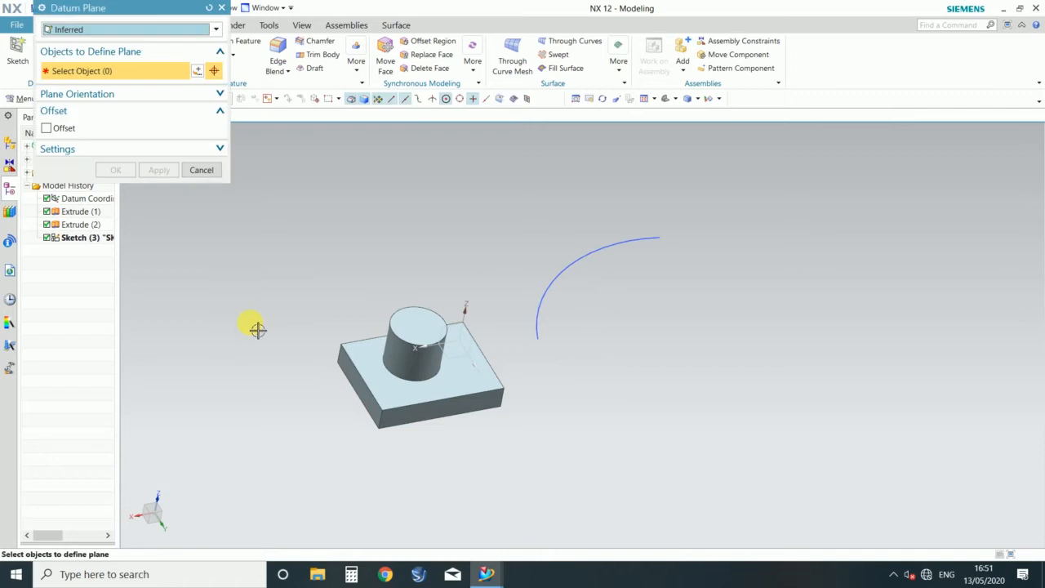
{"action": "left_click", "coordinate": [157, 33]}
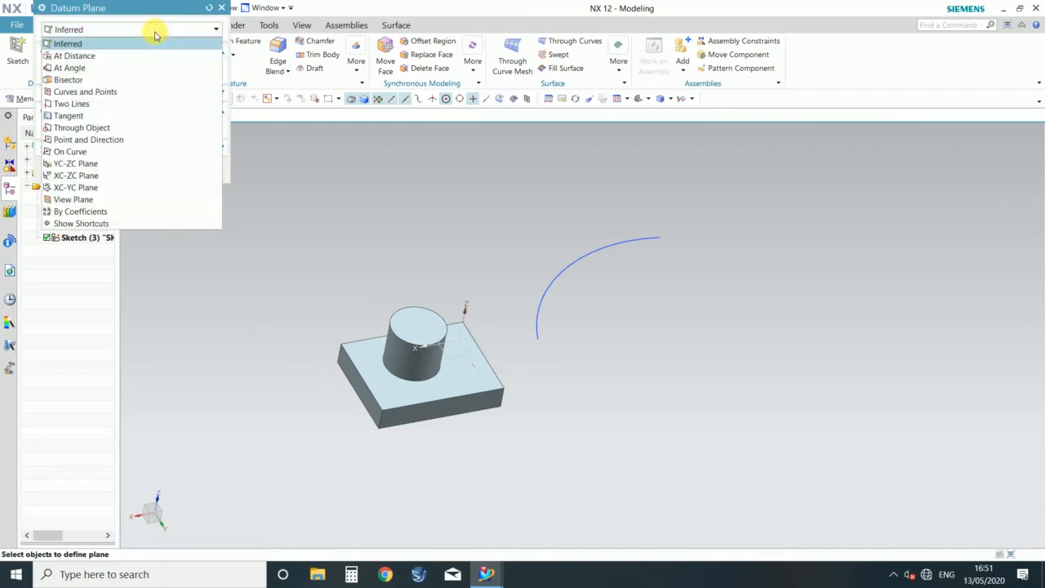
{"action": "left_click", "coordinate": [68, 57]}
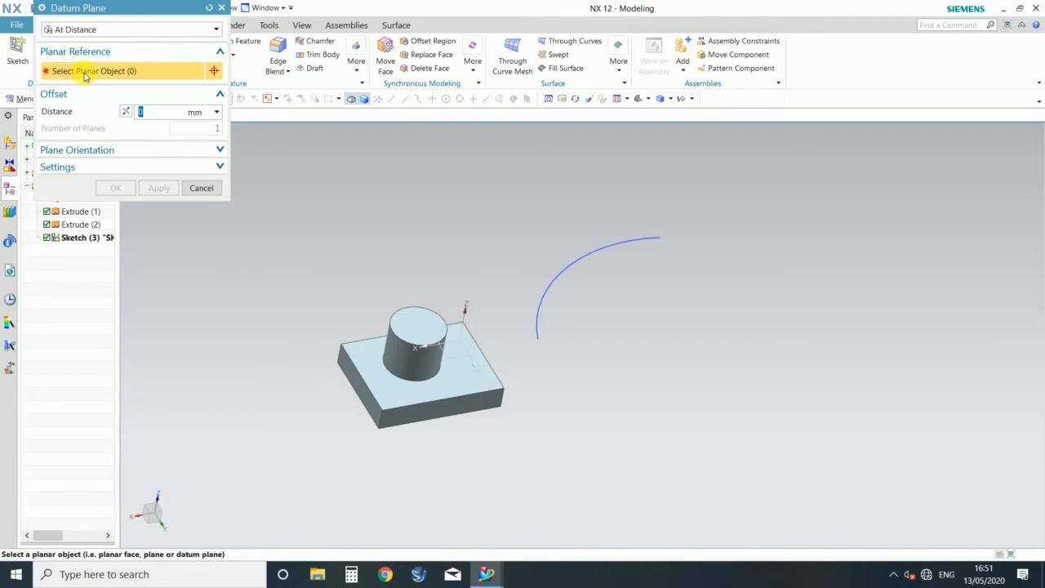
{"action": "mouse_move", "coordinate": [177, 384]}
{"action": "middle_mouse_down"}
{"action": "mouse_move", "coordinate": [205, 357]}
{"action": "mouse_move", "coordinate": [190, 369]}
{"action": "middle_mouse_up"}
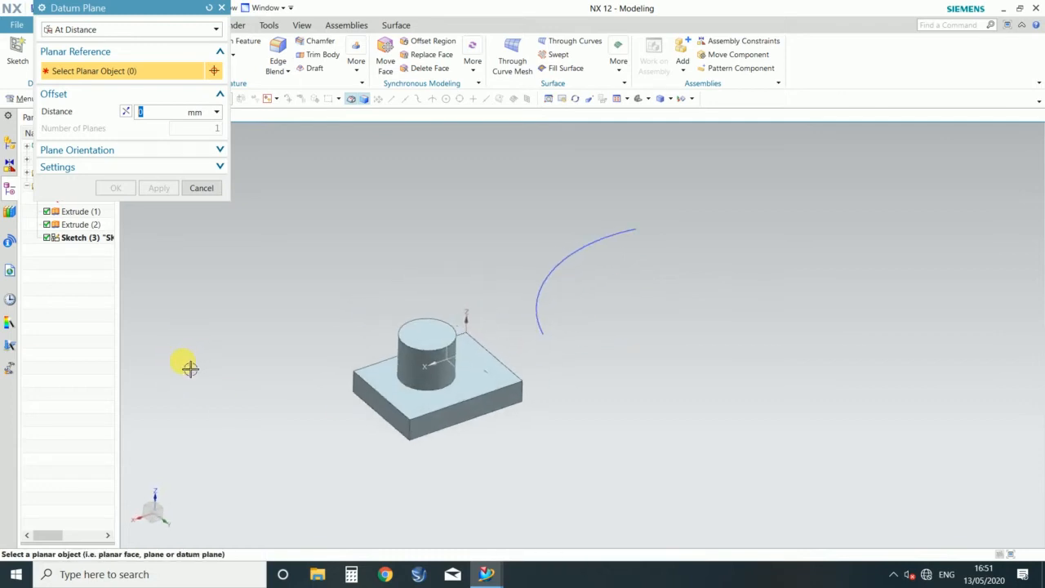
{"action": "middle_click_drag", "start_coordinate": [535, 446], "coordinate": [502, 457]}
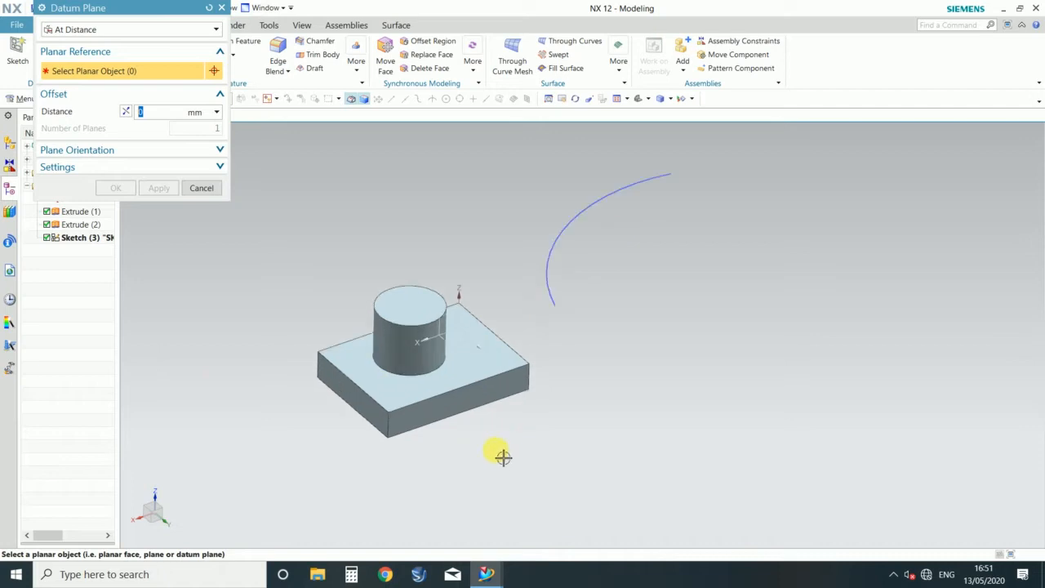
{"action": "left_click", "coordinate": [418, 307]}
{"action": "left_click_drag", "start_coordinate": [422, 307], "coordinate": [411, 264]}
{"action": "left_click", "coordinate": [214, 8]}
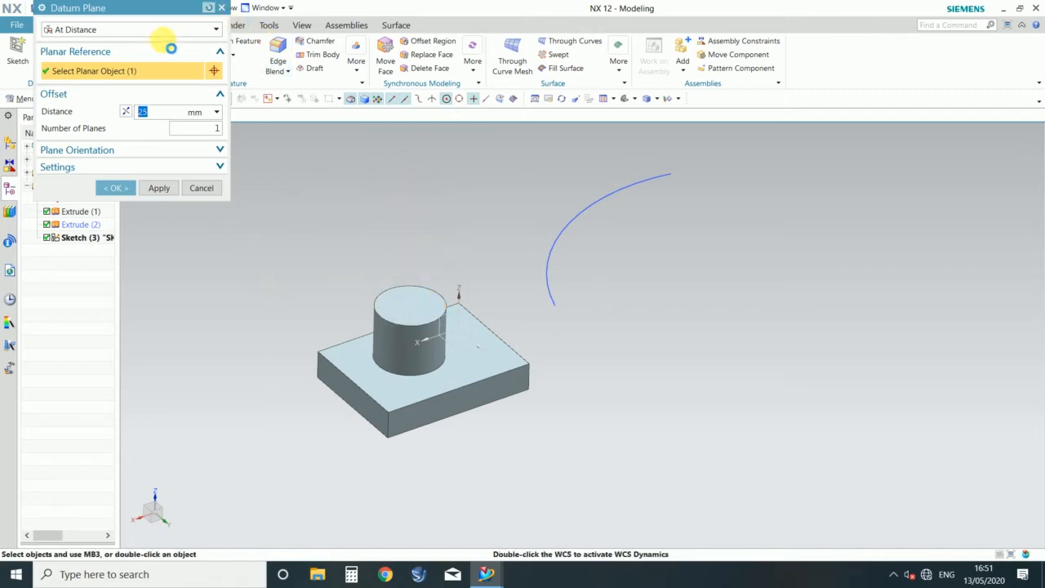
Step: Define an At Distance datum plane offset 50 mm outward from the block's long front side face, trying the reversed direction
{"action": "left_click", "coordinate": [161, 29]}
{"action": "left_click", "coordinate": [78, 59]}
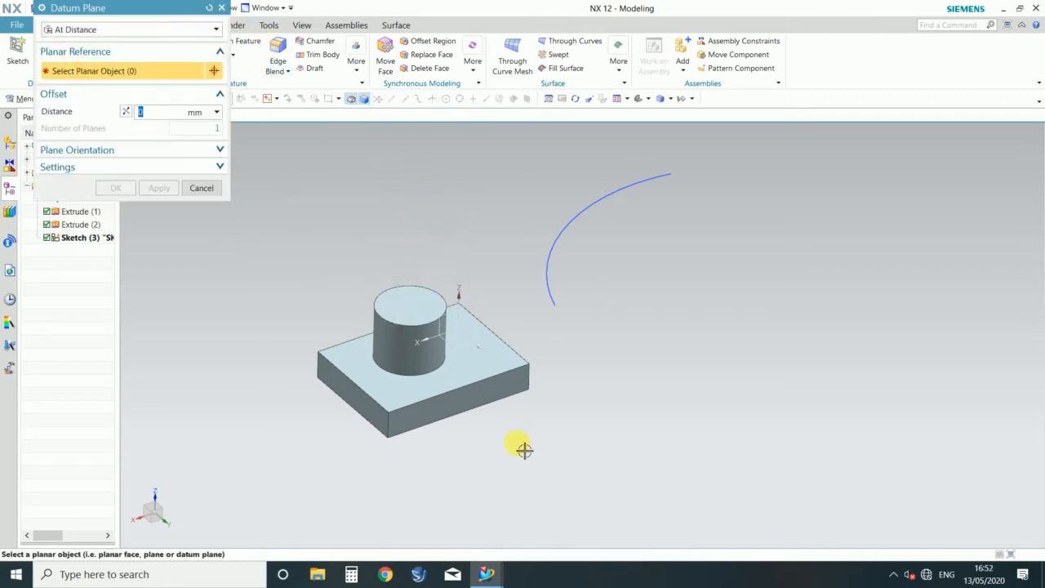
{"action": "left_click", "coordinate": [504, 420]}
{"action": "left_click_drag", "start_coordinate": [436, 408], "coordinate": [518, 469]}
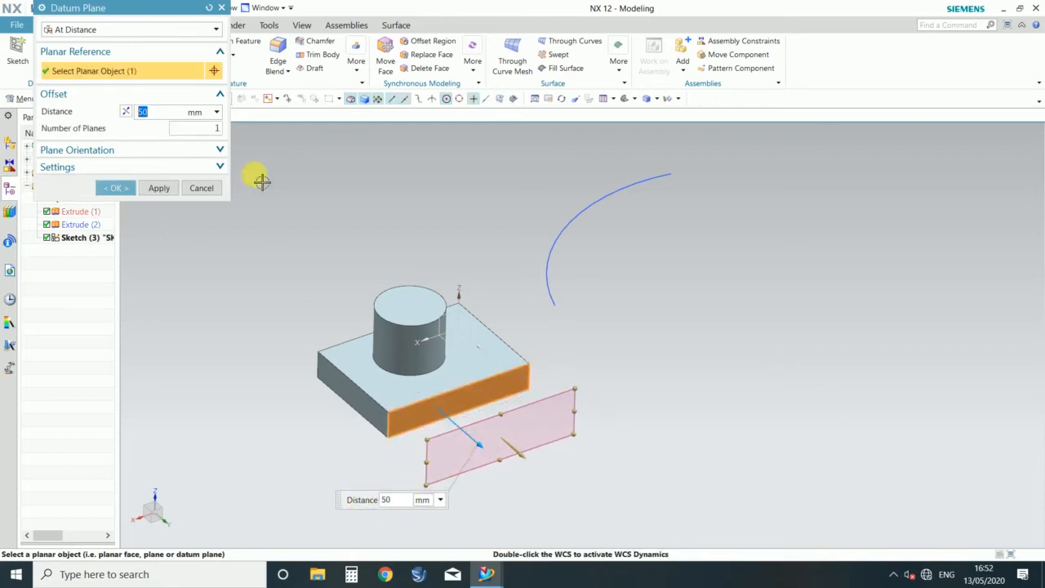
{"action": "left_click", "coordinate": [125, 112]}
{"action": "left_click", "coordinate": [126, 113]}
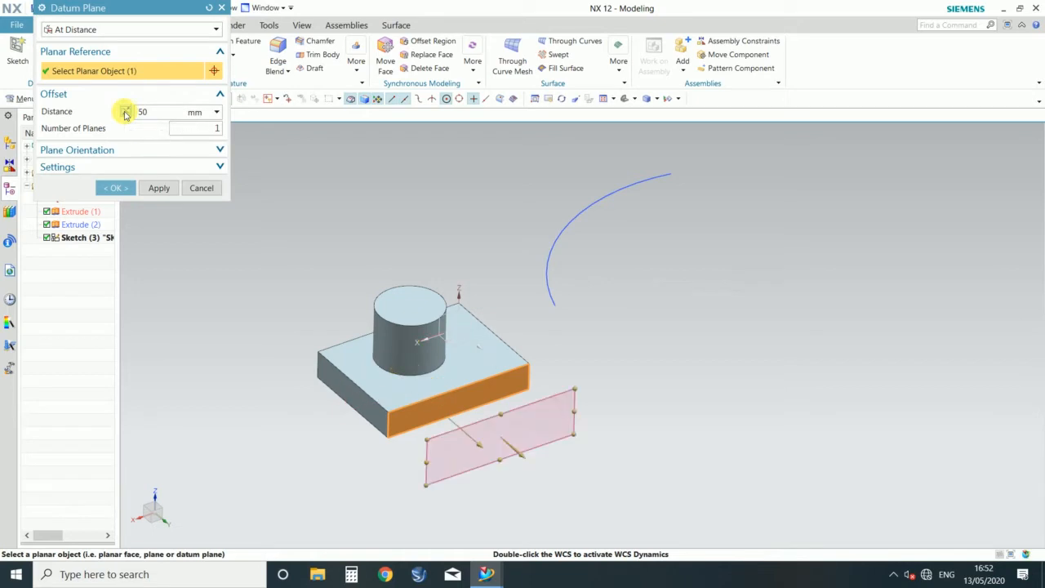
{"action": "left_click", "coordinate": [126, 112]}
{"action": "left_click", "coordinate": [126, 112]}
Step: Set the number of offset datum planes to 3
{"action": "left_click", "coordinate": [207, 130]}
{"action": "type", "text": "3"}
{"action": "key", "text": "Return"}
{"action": "scroll", "coordinate": [625, 341], "scroll_direction": "down", "scroll_amount": 3}
{"action": "scroll", "coordinate": [597, 346], "scroll_direction": "up", "scroll_amount": 5}
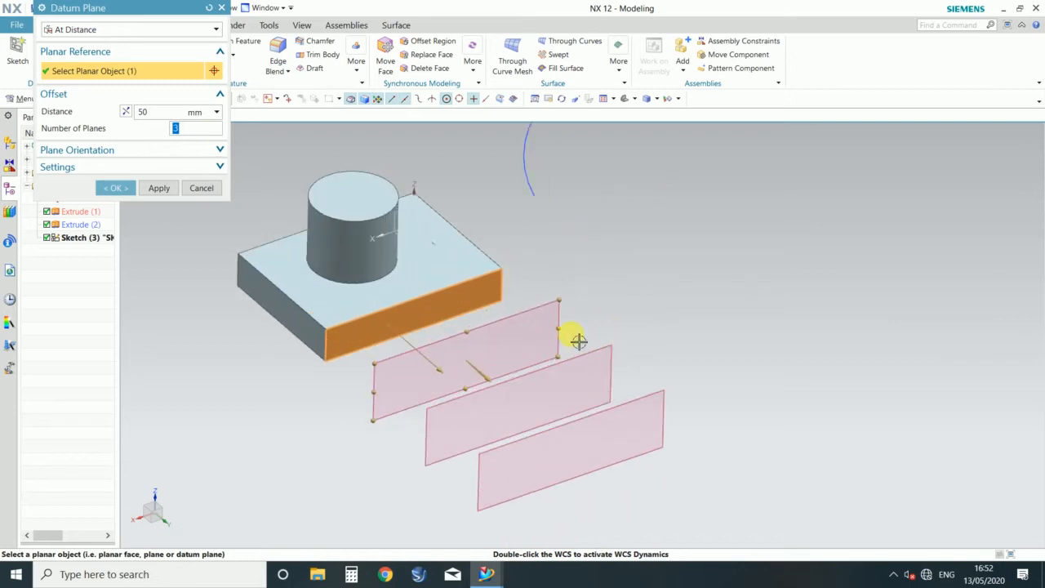
Step: Set the number of offset planes to 1 and create the At Distance datum plane 50 mm from the block's face
{"action": "left_click", "coordinate": [180, 151]}
{"action": "left_click", "coordinate": [182, 152]}
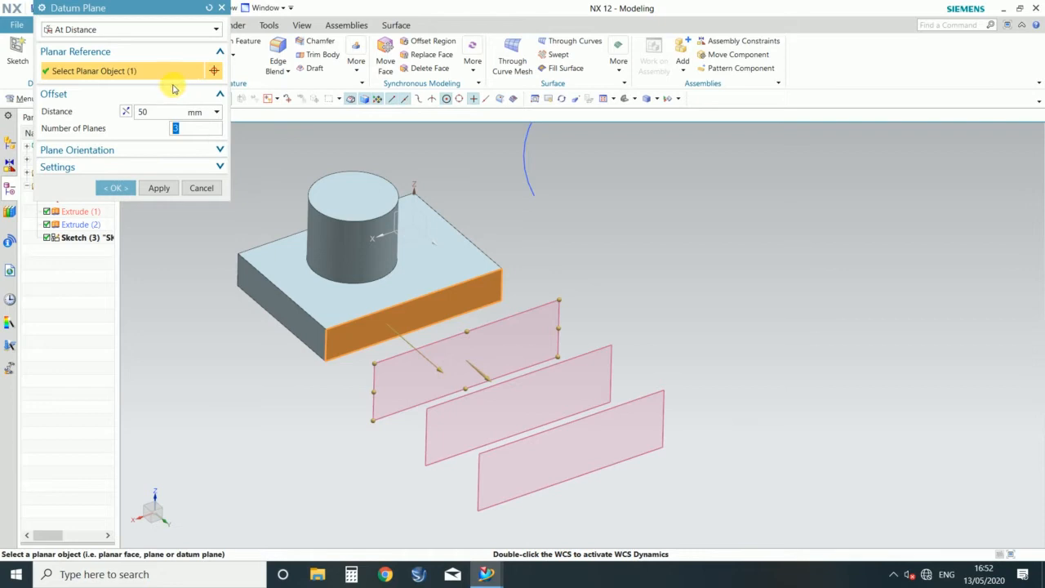
{"action": "scroll", "coordinate": [595, 303], "scroll_direction": "down", "scroll_amount": 3}
{"action": "scroll", "coordinate": [457, 262], "scroll_direction": "up", "scroll_amount": 3}
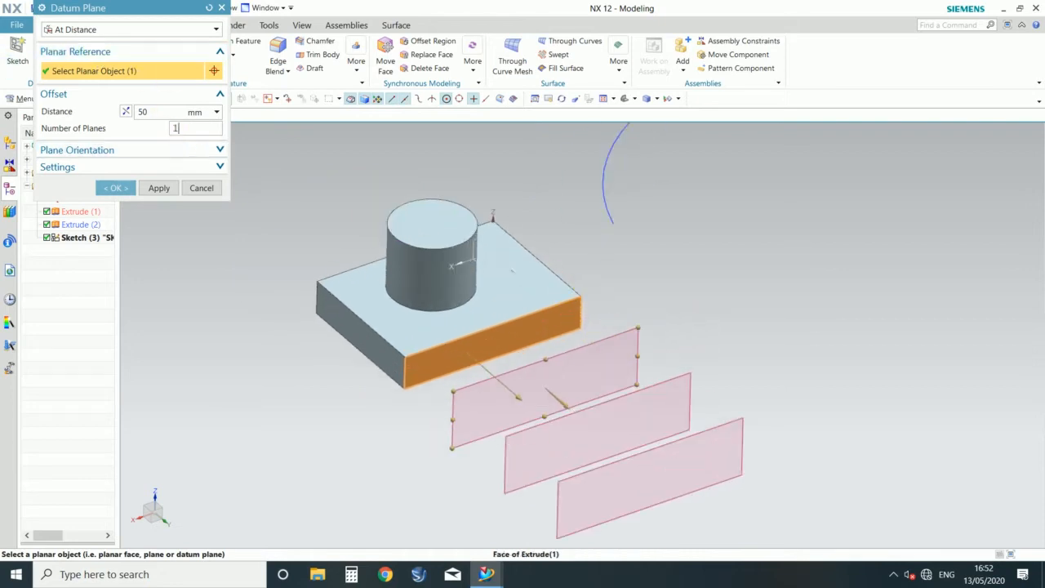
{"action": "double_click", "coordinate": [188, 129]}
{"action": "left_click", "coordinate": [115, 187]}
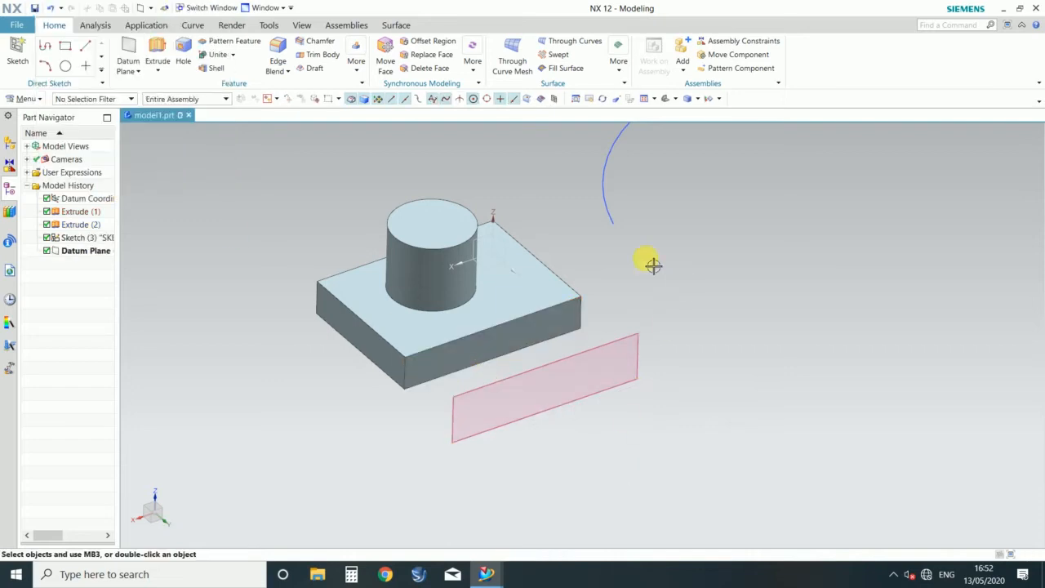
Step: Start an At Angle datum plane referenced to the block's top face, through the long front edge of that face
{"action": "left_click", "coordinate": [129, 53]}
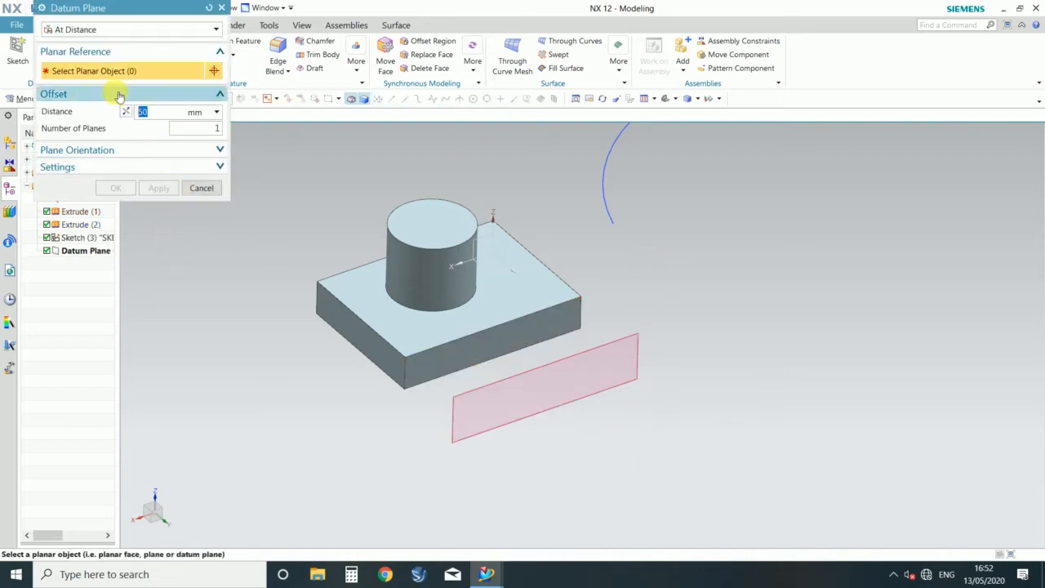
{"action": "left_click", "coordinate": [134, 30]}
{"action": "left_click", "coordinate": [73, 68]}
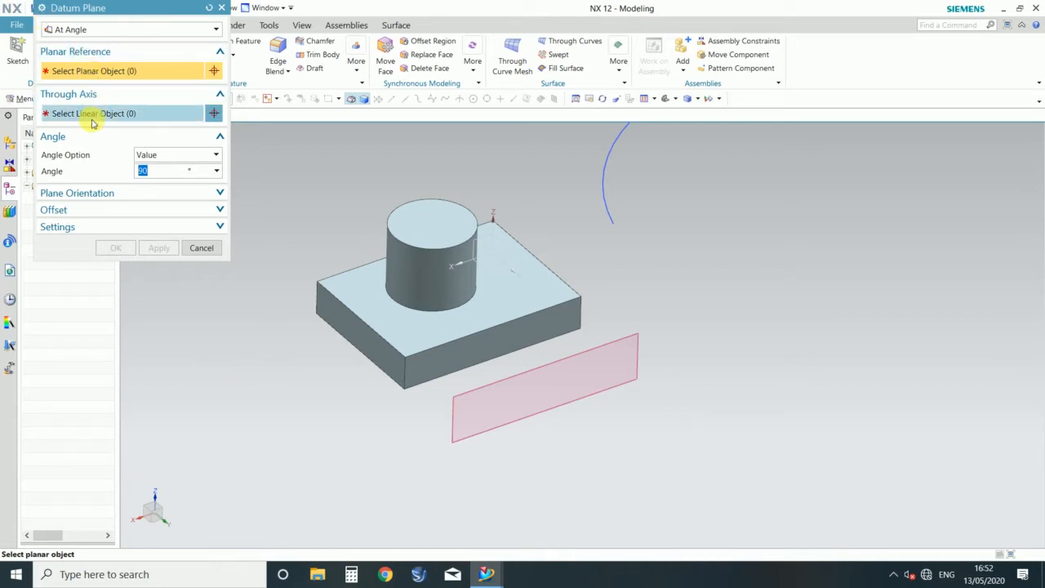
{"action": "scroll", "coordinate": [413, 336], "scroll_direction": "up", "scroll_amount": 3}
{"action": "scroll", "coordinate": [549, 321], "scroll_direction": "down", "scroll_amount": 3}
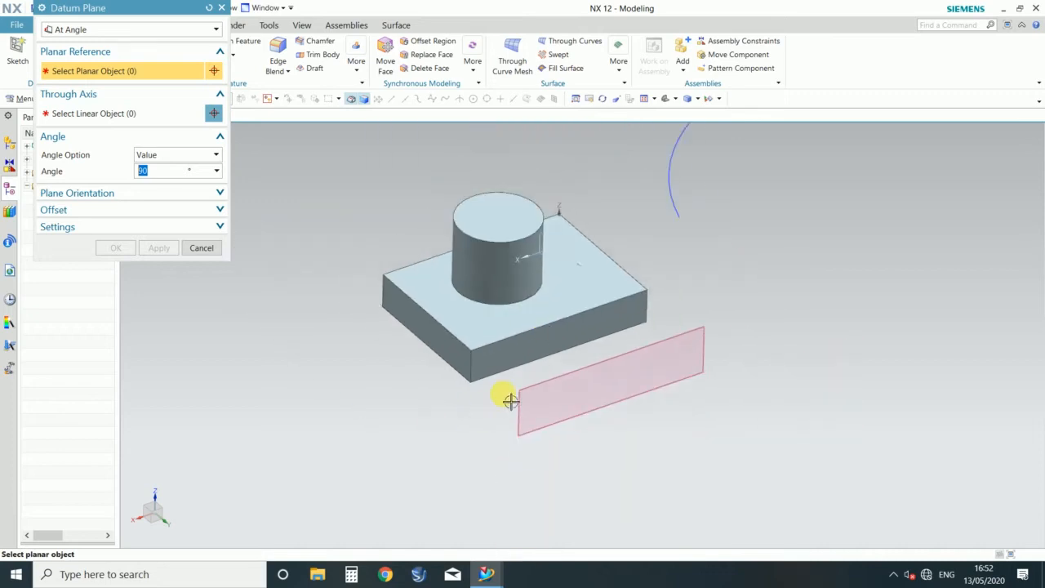
{"action": "scroll", "coordinate": [544, 337], "scroll_direction": "up", "scroll_amount": 3}
{"action": "left_click", "coordinate": [439, 312]}
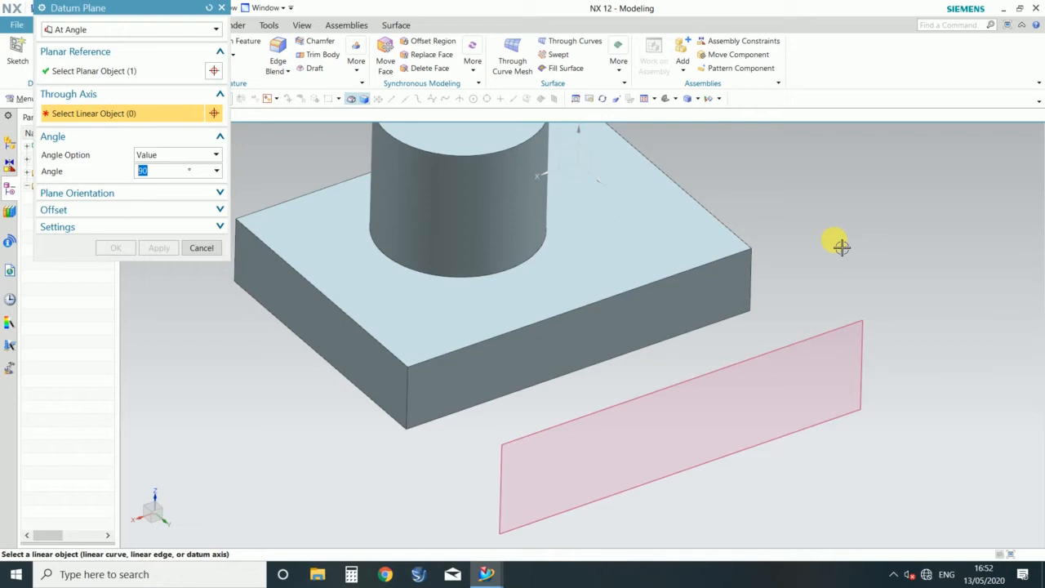
{"action": "scroll", "coordinate": [589, 302], "scroll_direction": "down", "scroll_amount": 2}
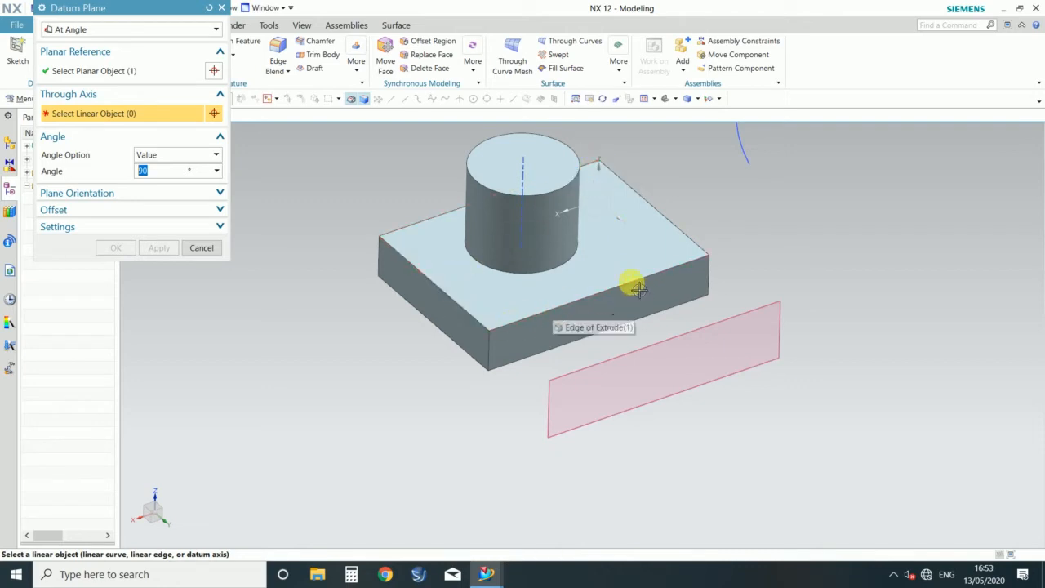
{"action": "left_click", "coordinate": [607, 289]}
Step: Rotate the angled plane about the long edge to about 37°, and set its angle to 45°
{"action": "middle_click_drag", "start_coordinate": [863, 334], "coordinate": [837, 307]}
{"action": "left_click_drag", "start_coordinate": [768, 248], "coordinate": [724, 265]}
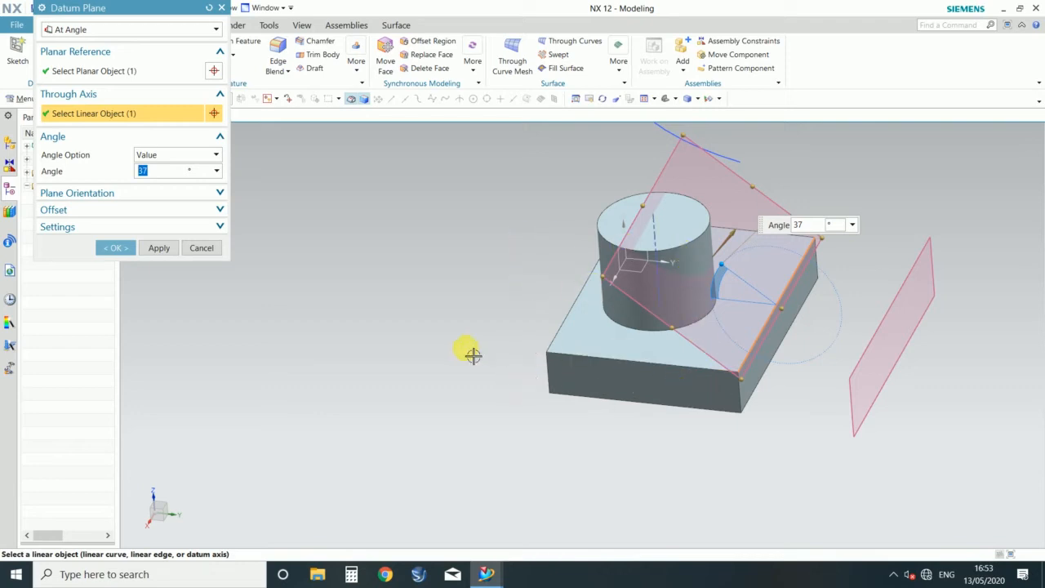
{"action": "scroll", "coordinate": [461, 357], "scroll_direction": "down", "scroll_amount": 3}
{"action": "scroll", "coordinate": [566, 288], "scroll_direction": "up", "scroll_amount": 4}
{"action": "scroll", "coordinate": [492, 206], "scroll_direction": "down", "scroll_amount": 2}
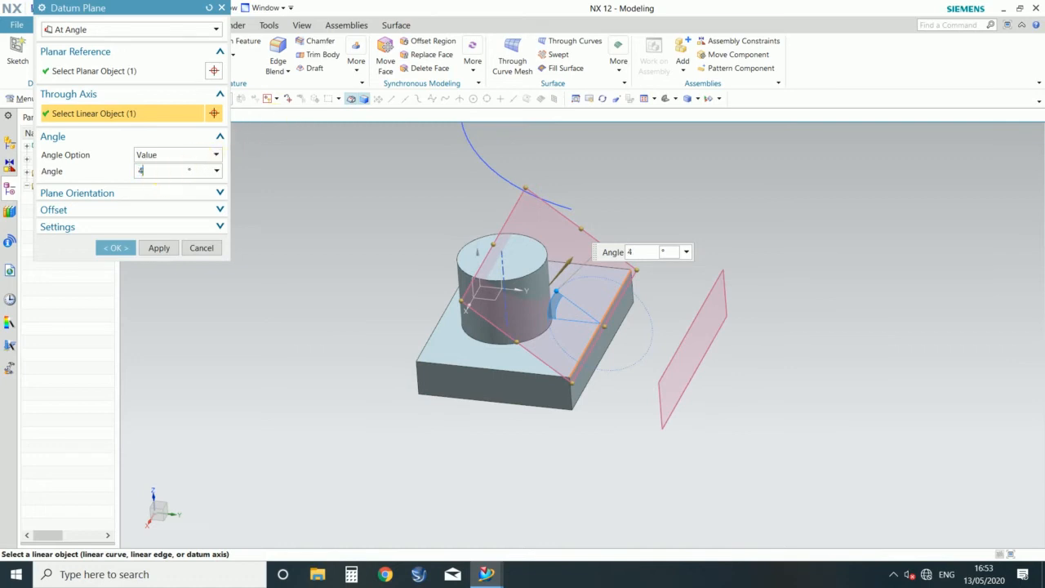
{"action": "double_click", "coordinate": [144, 170]}
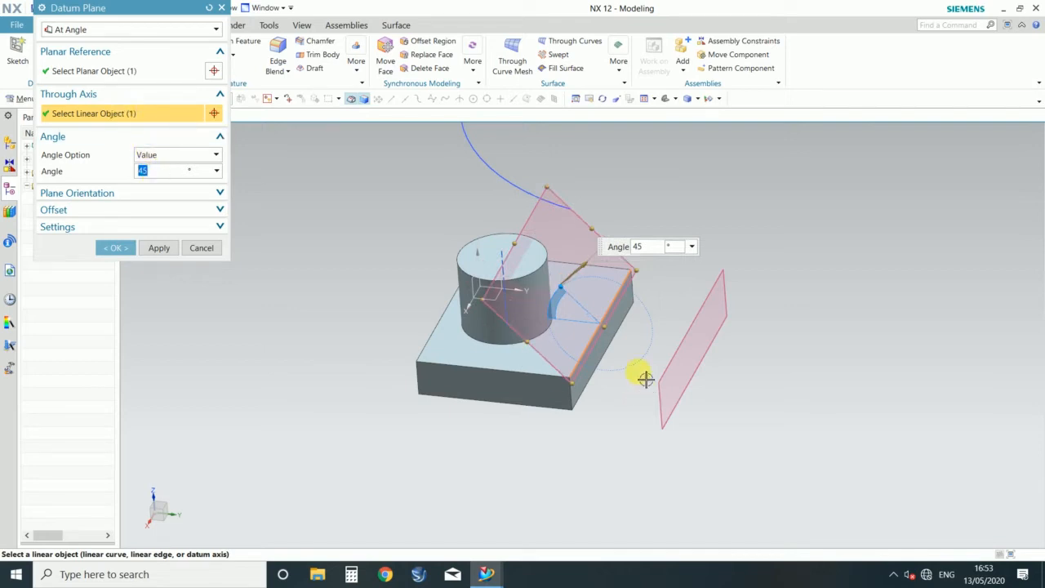
Step: Try the angled plane through the top face's short edge at about 48°, and reset the plane definition
{"action": "left_click", "coordinate": [591, 341], "text": "shift"}
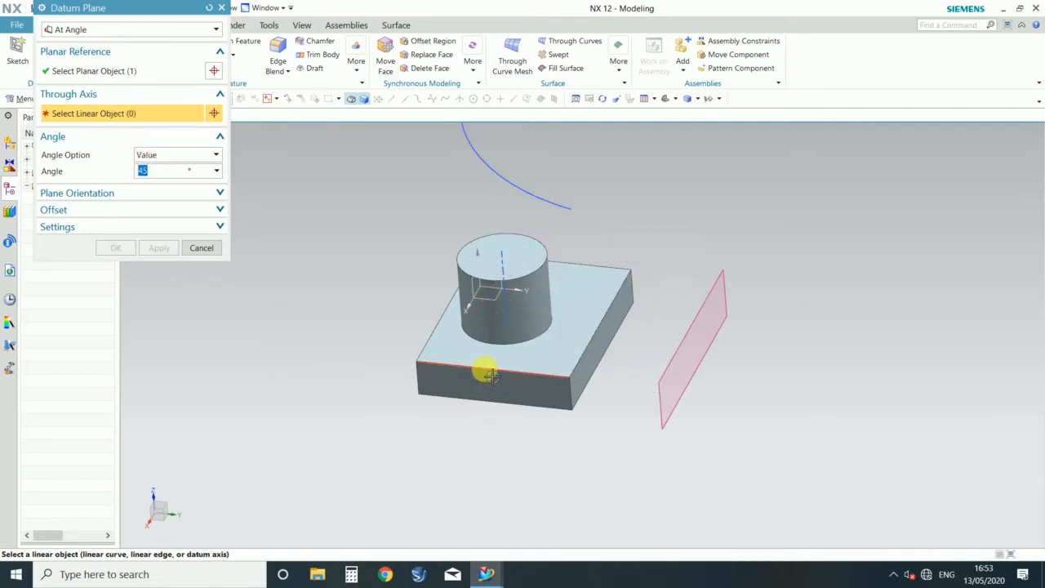
{"action": "left_click", "coordinate": [490, 376]}
{"action": "middle_click_drag", "start_coordinate": [683, 271], "coordinate": [645, 261]}
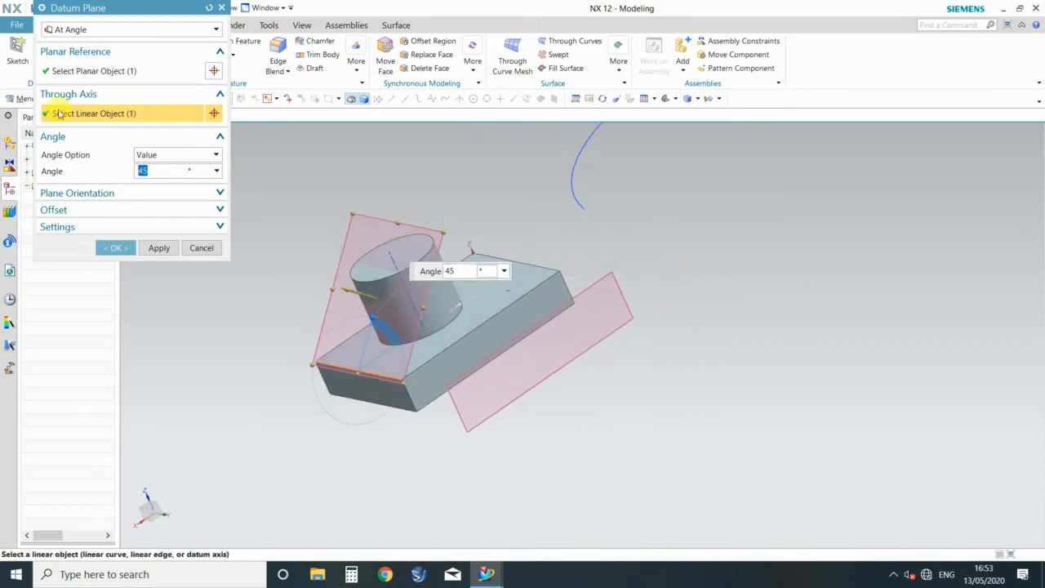
{"action": "scroll", "coordinate": [310, 361], "scroll_direction": "up", "scroll_amount": 3}
{"action": "scroll", "coordinate": [346, 389], "scroll_direction": "down", "scroll_amount": 2}
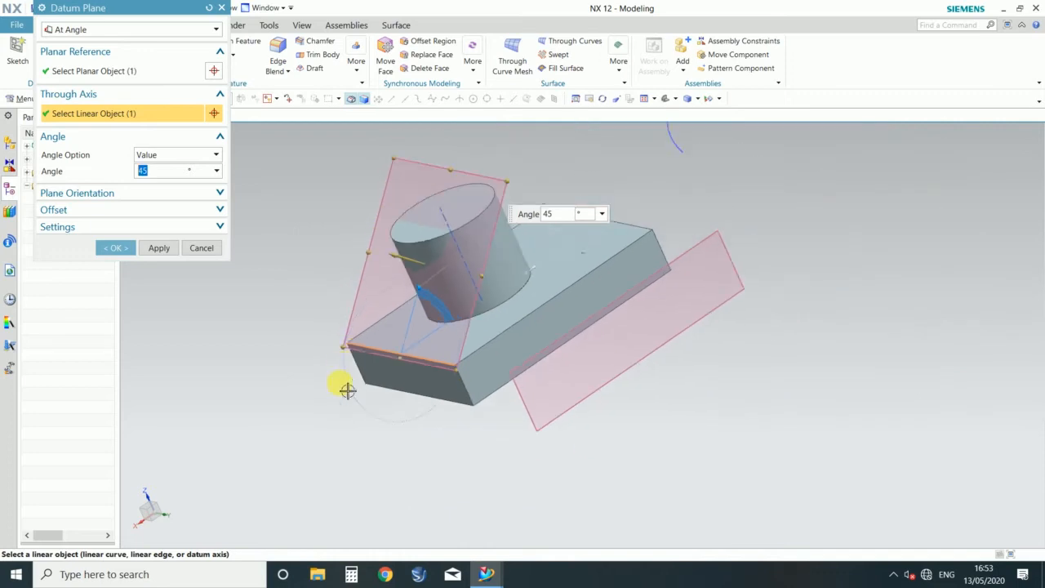
{"action": "scroll", "coordinate": [441, 374], "scroll_direction": "up", "scroll_amount": 2}
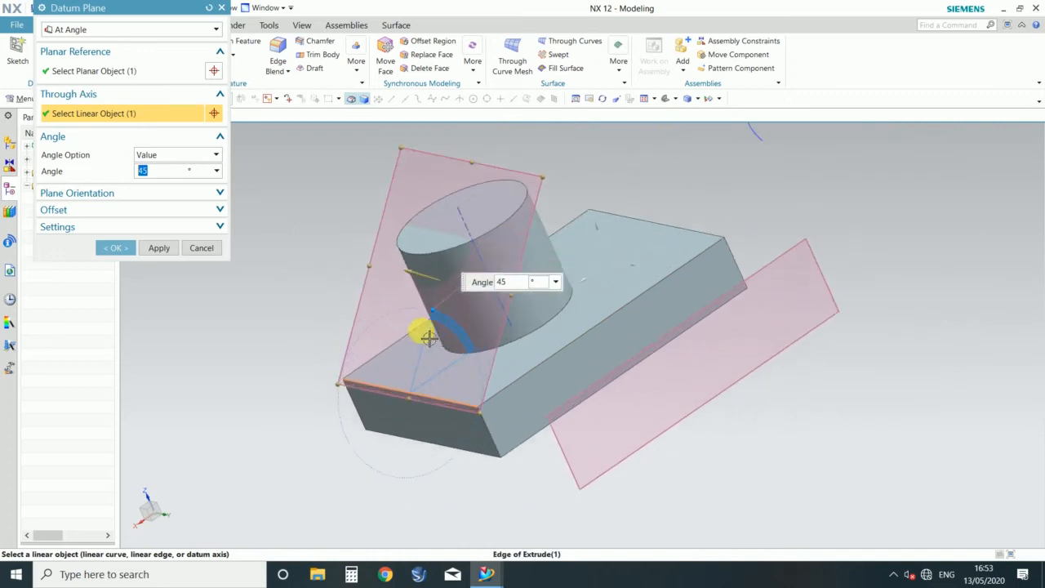
{"action": "left_click_drag", "start_coordinate": [426, 310], "coordinate": [399, 333]}
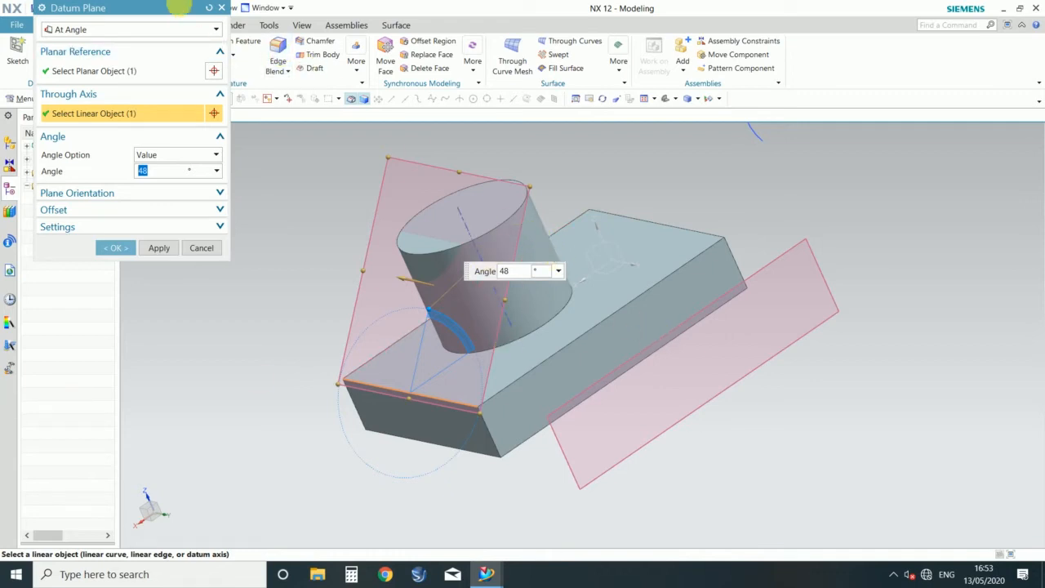
{"action": "left_click", "coordinate": [208, 7]}
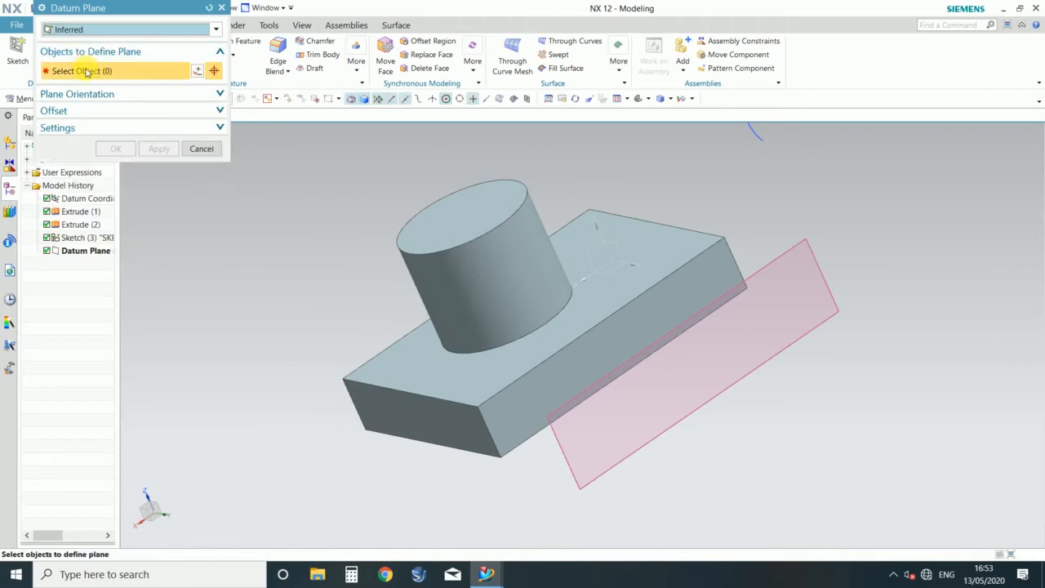
Step: Define an At Angle datum plane referenced to the datum coordinate system's XZ plane, through the cylinder's axis
{"action": "left_click", "coordinate": [114, 28]}
{"action": "left_click", "coordinate": [74, 54]}
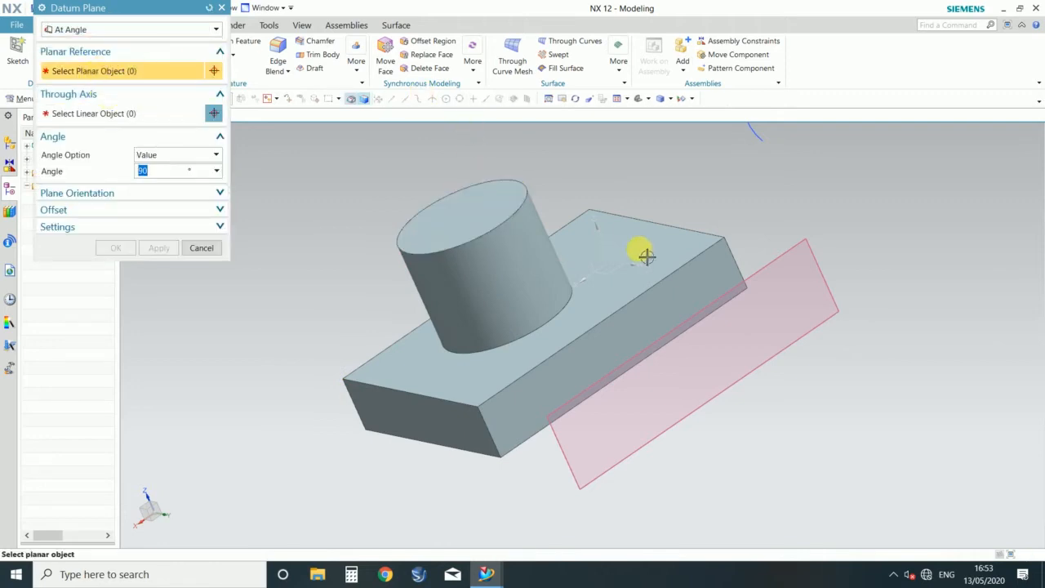
{"action": "scroll", "coordinate": [644, 254], "scroll_direction": "down", "scroll_amount": 2}
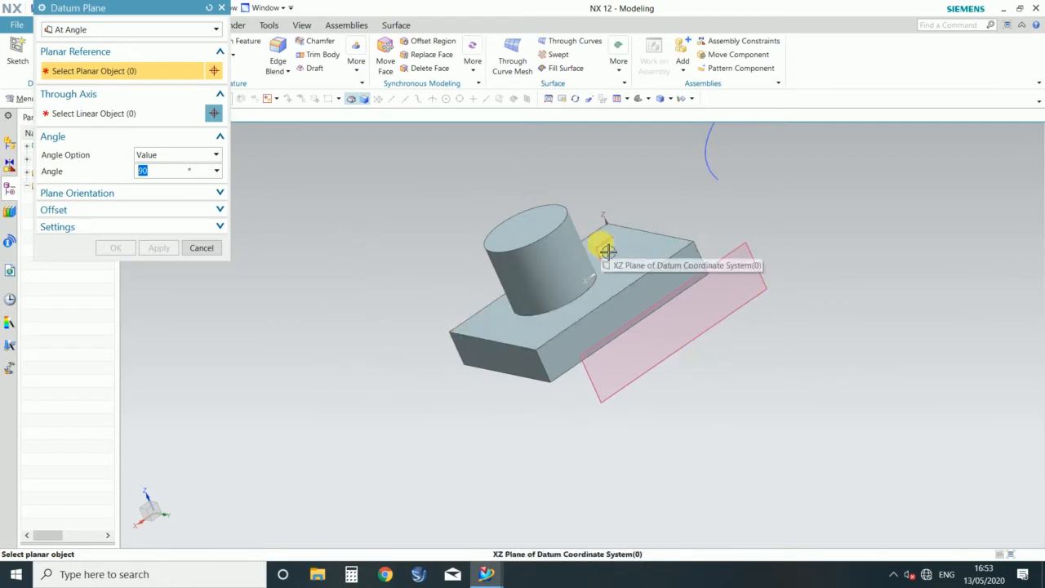
{"action": "left_click", "coordinate": [601, 242]}
{"action": "mouse_move", "coordinate": [383, 293]}
{"action": "middle_mouse_down"}
{"action": "mouse_move", "coordinate": [427, 313]}
{"action": "mouse_move", "coordinate": [422, 341]}
{"action": "mouse_move", "coordinate": [432, 307]}
{"action": "mouse_move", "coordinate": [392, 294]}
{"action": "middle_mouse_up"}
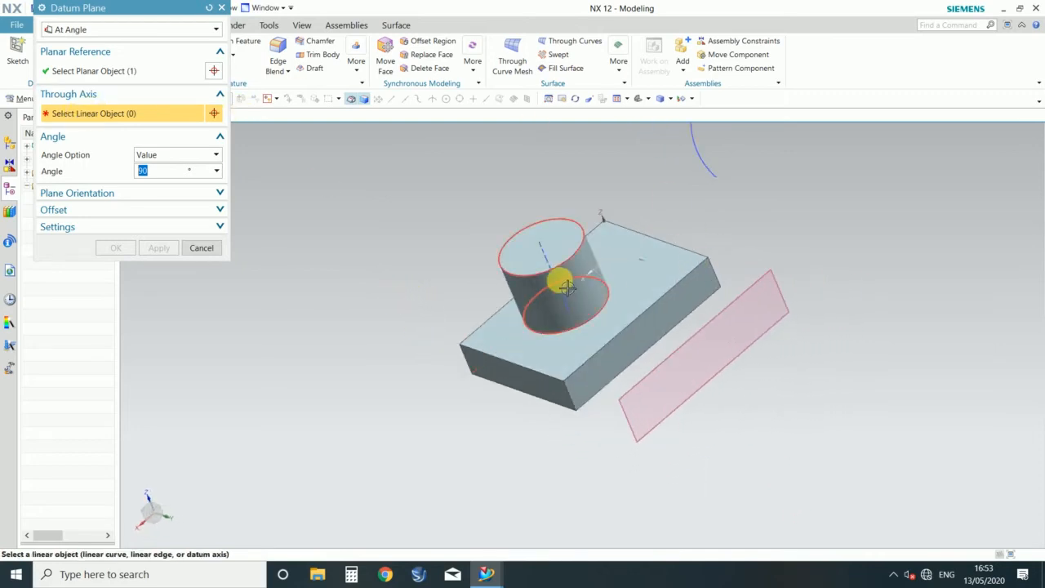
{"action": "left_click", "coordinate": [564, 282]}
Step: Rotate the plane about the cylinder's axis to about -284° and create it
{"action": "middle_click_drag", "start_coordinate": [844, 205], "coordinate": [844, 247]}
{"action": "mouse_move", "coordinate": [670, 366]}
{"action": "left_mouse_down"}
{"action": "mouse_move", "coordinate": [670, 342]}
{"action": "mouse_move", "coordinate": [626, 311]}
{"action": "mouse_move", "coordinate": [553, 373]}
{"action": "mouse_move", "coordinate": [697, 397]}
{"action": "mouse_move", "coordinate": [696, 350]}
{"action": "mouse_move", "coordinate": [683, 361]}
{"action": "left_mouse_up"}
{"action": "scroll", "coordinate": [626, 373], "scroll_direction": "up", "scroll_amount": 4}
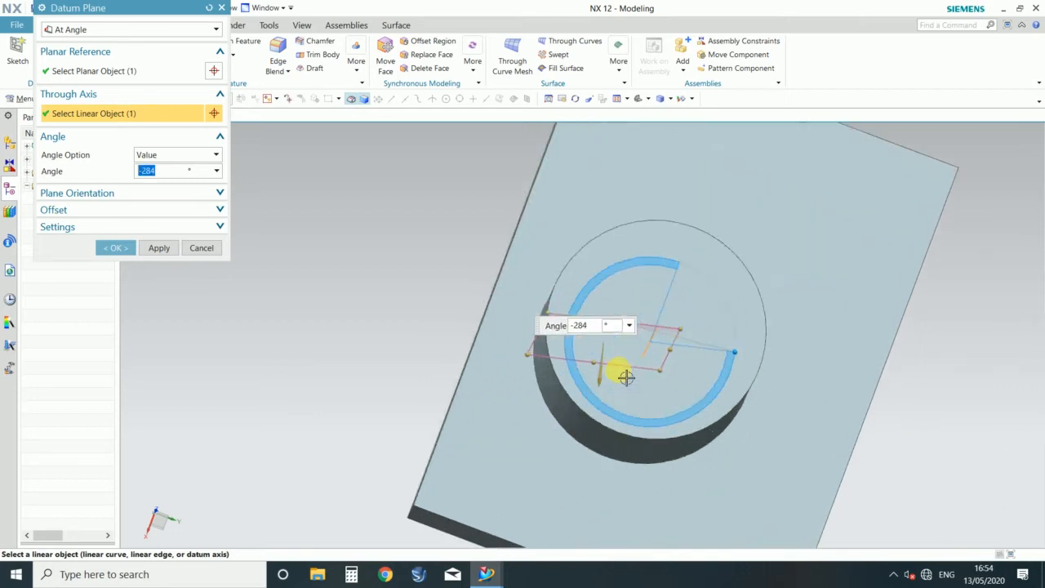
{"action": "scroll", "coordinate": [571, 343], "scroll_direction": "down", "scroll_amount": 4}
{"action": "left_click", "coordinate": [115, 249]}
{"action": "middle_click_drag", "start_coordinate": [205, 273], "coordinate": [313, 385]}
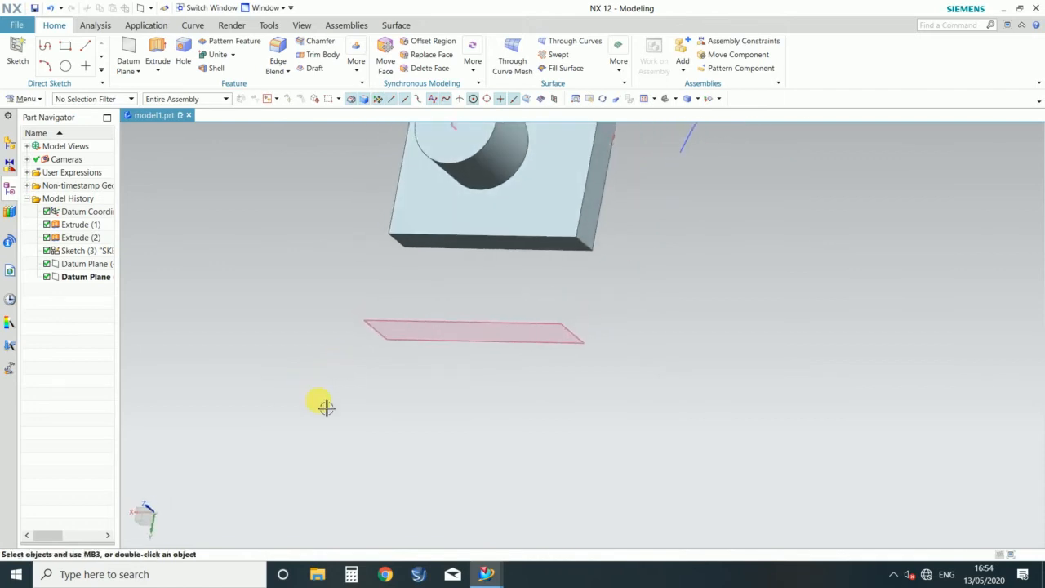
{"action": "scroll", "coordinate": [325, 417], "scroll_direction": "down", "scroll_amount": 3}
{"action": "scroll", "coordinate": [369, 297], "scroll_direction": "up", "scroll_amount": 3}
{"action": "middle_click_drag", "start_coordinate": [276, 347], "coordinate": [281, 310]}
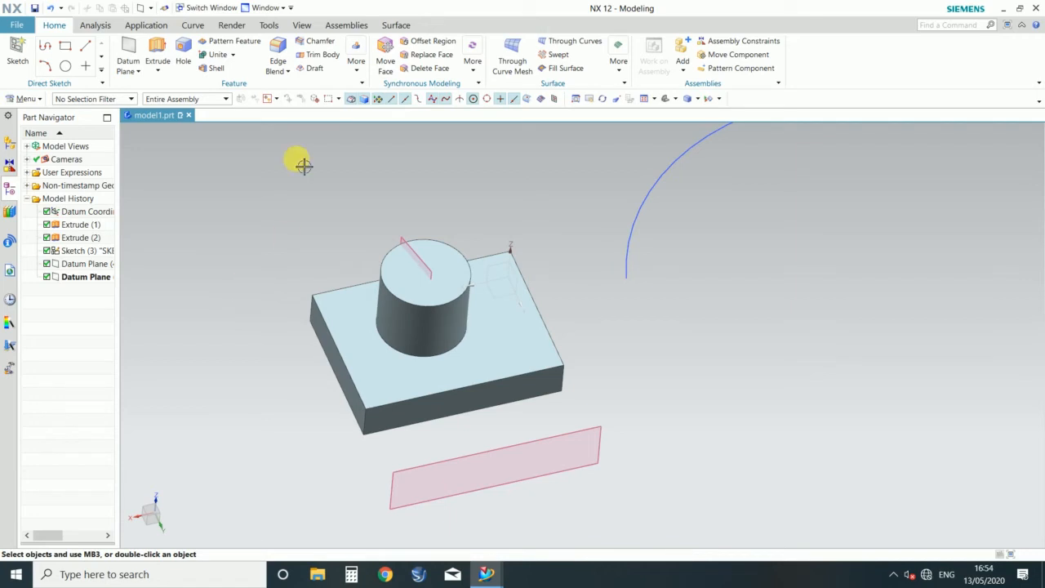
Step: Try a Bisector datum plane between the block's two opposite short end faces, and reset the plane definition
{"action": "left_click", "coordinate": [129, 47]}
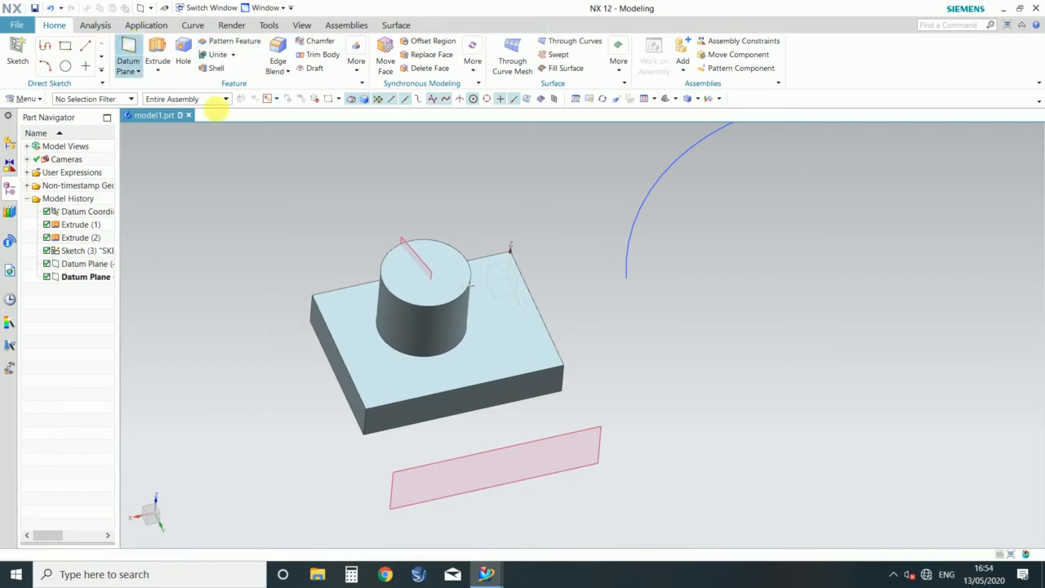
{"action": "left_click", "coordinate": [74, 29]}
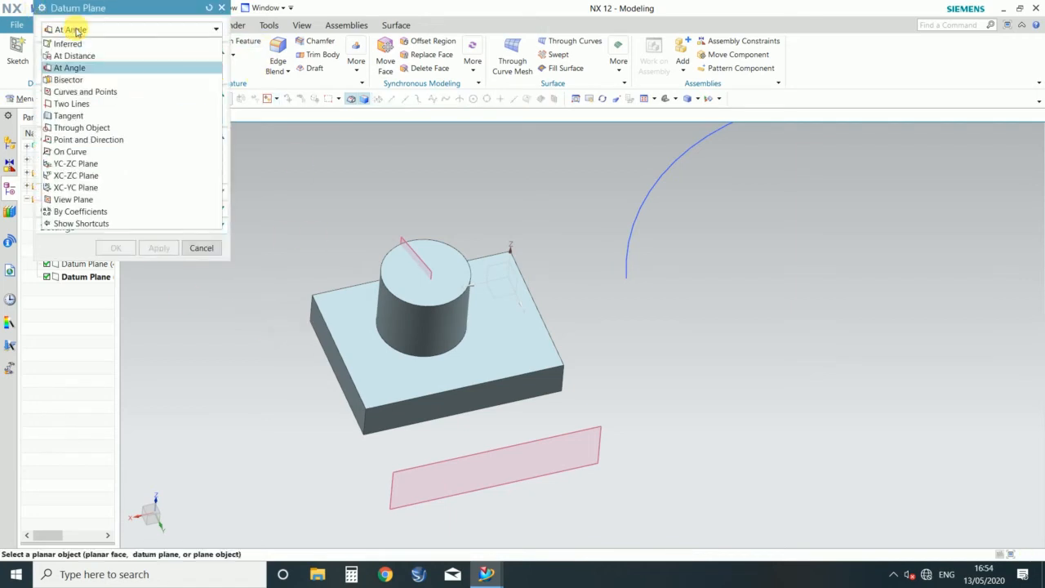
{"action": "left_click", "coordinate": [68, 80]}
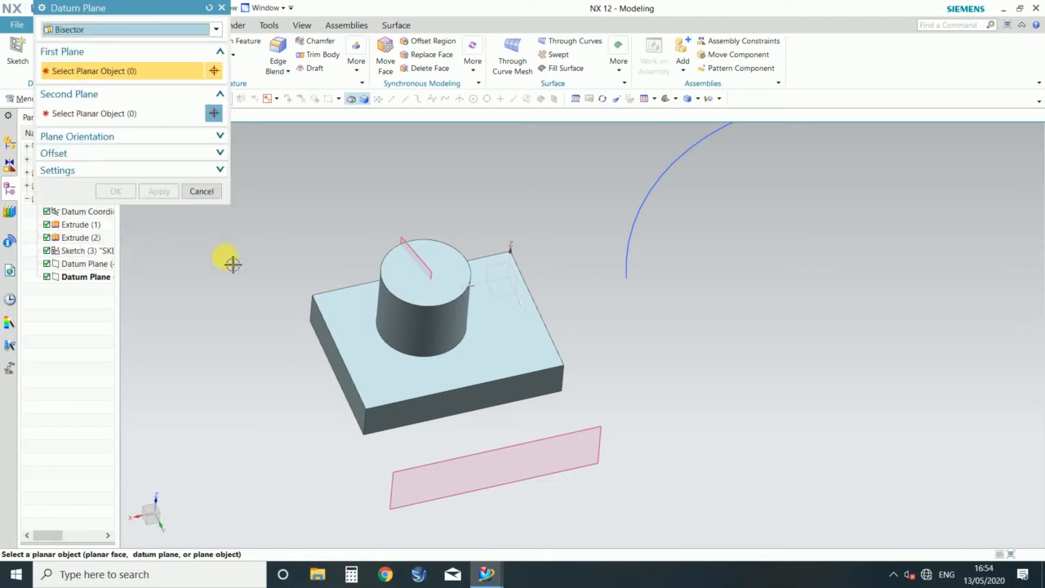
{"action": "scroll", "coordinate": [276, 395], "scroll_direction": "up", "scroll_amount": 3}
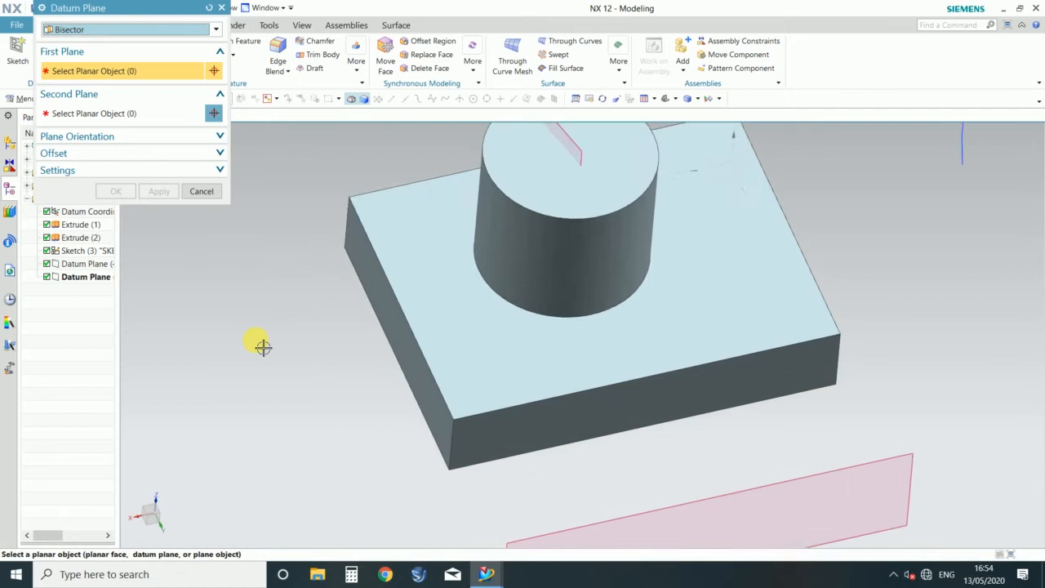
{"action": "scroll", "coordinate": [262, 347], "scroll_direction": "down", "scroll_amount": 2}
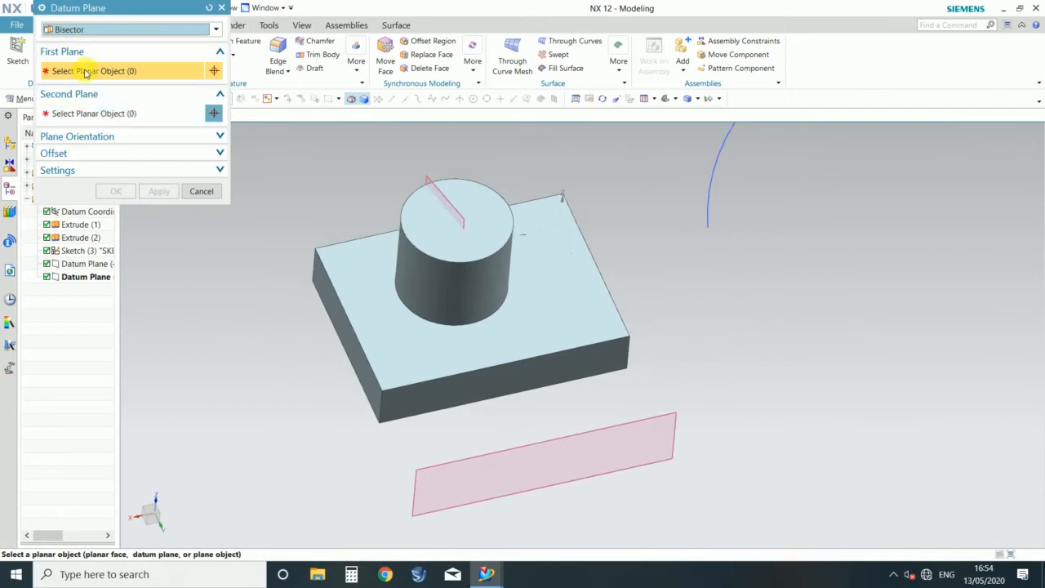
{"action": "middle_click_drag", "start_coordinate": [325, 298], "coordinate": [304, 321]}
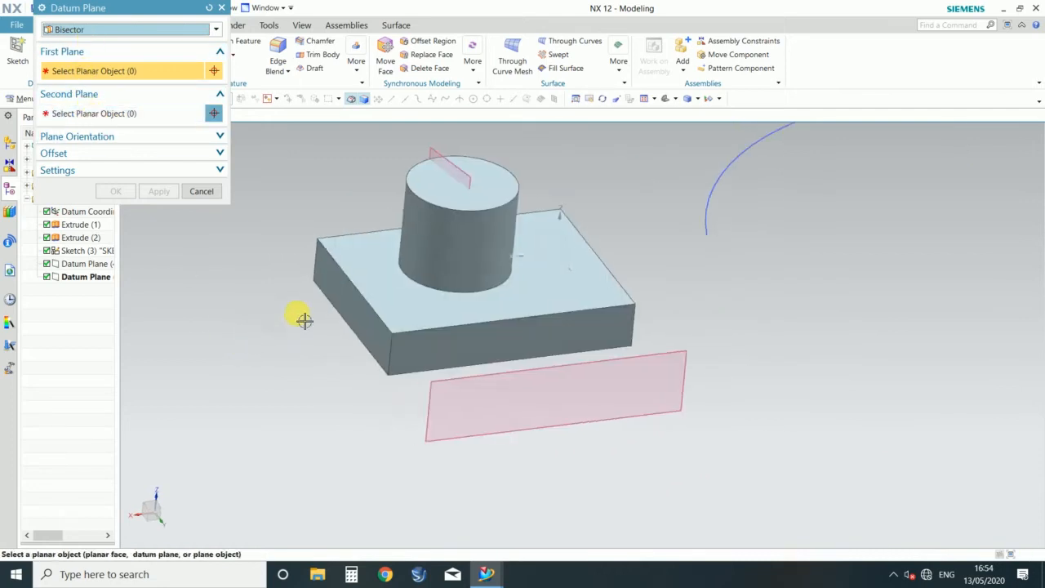
{"action": "left_click", "coordinate": [360, 315]}
{"action": "middle_click_drag", "start_coordinate": [742, 250], "coordinate": [644, 298]}
{"action": "left_click", "coordinate": [604, 286]}
{"action": "middle_click_drag", "start_coordinate": [694, 338], "coordinate": [730, 325]}
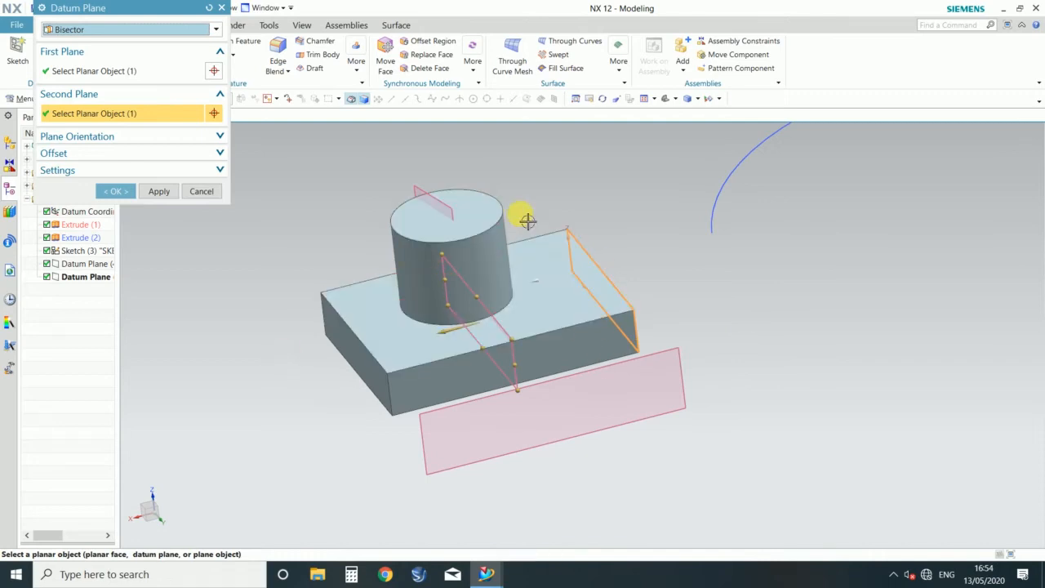
{"action": "left_click", "coordinate": [209, 8]}
Step: Try a Bisector datum plane between the block's short end face and the adjacent long side face
{"action": "left_click", "coordinate": [155, 30]}
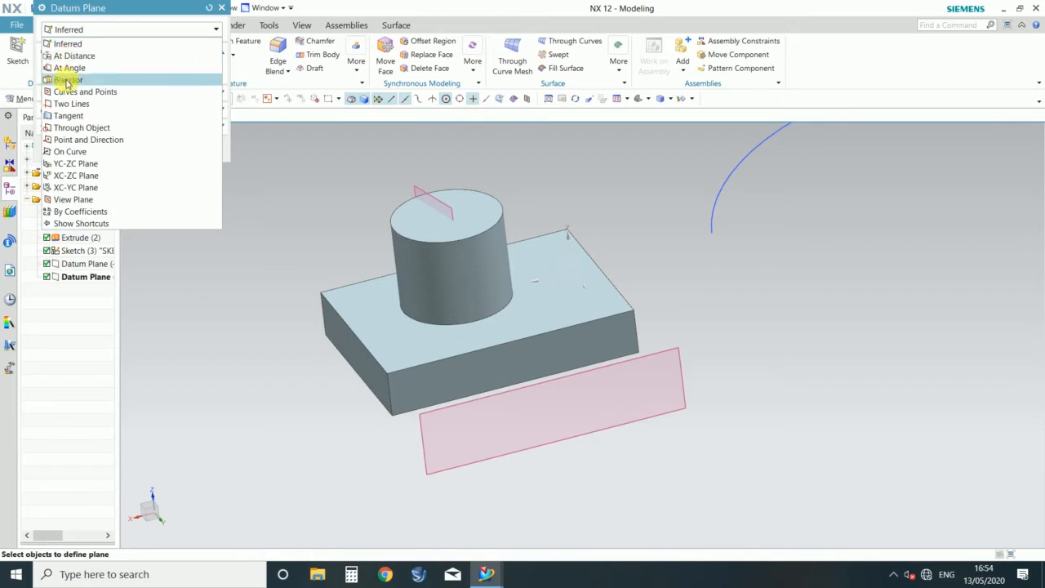
{"action": "left_click", "coordinate": [67, 80]}
{"action": "left_click", "coordinate": [347, 351]}
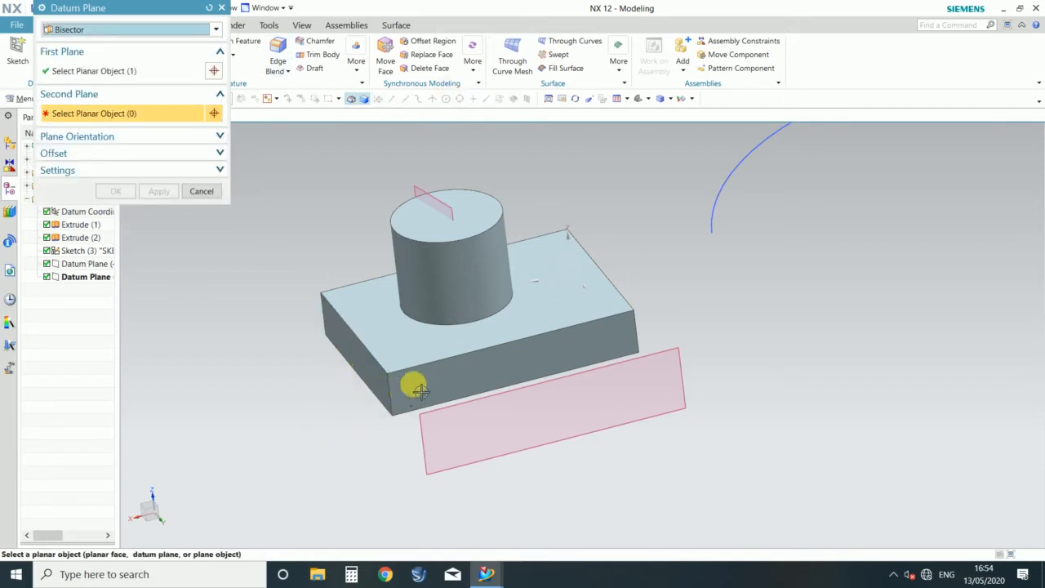
{"action": "left_click", "coordinate": [445, 371]}
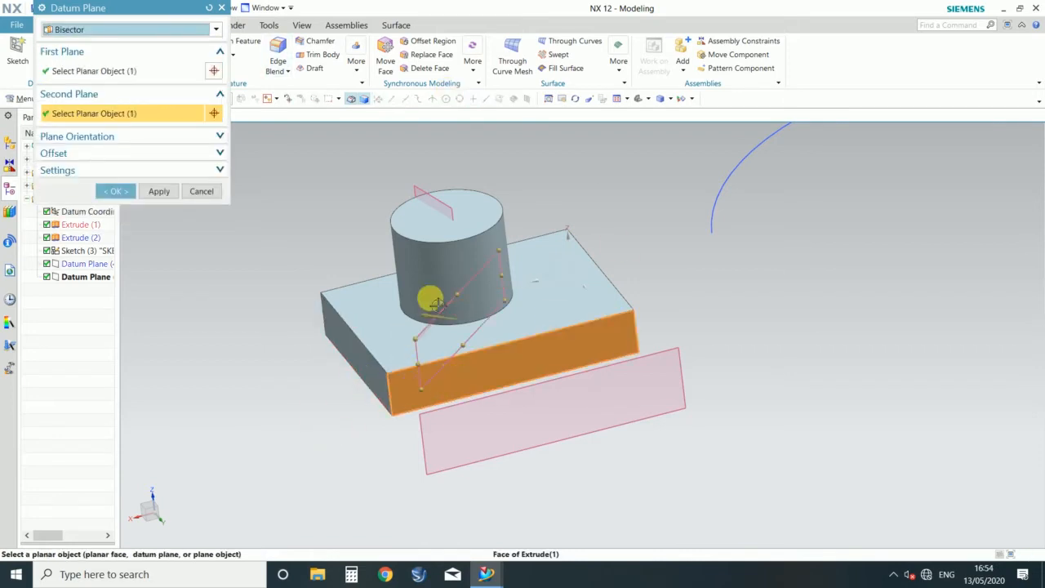
{"action": "middle_click_drag", "start_coordinate": [335, 392], "coordinate": [278, 378]}
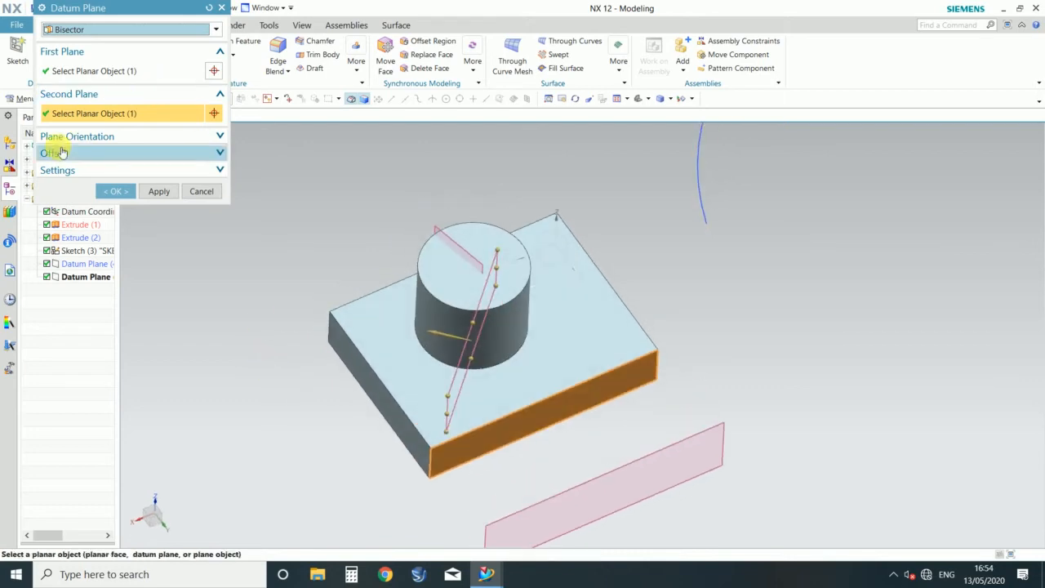
Step: Turn on the offset for the bisector plane and move it 51 mm from the bisecting position
{"action": "left_click", "coordinate": [74, 154]}
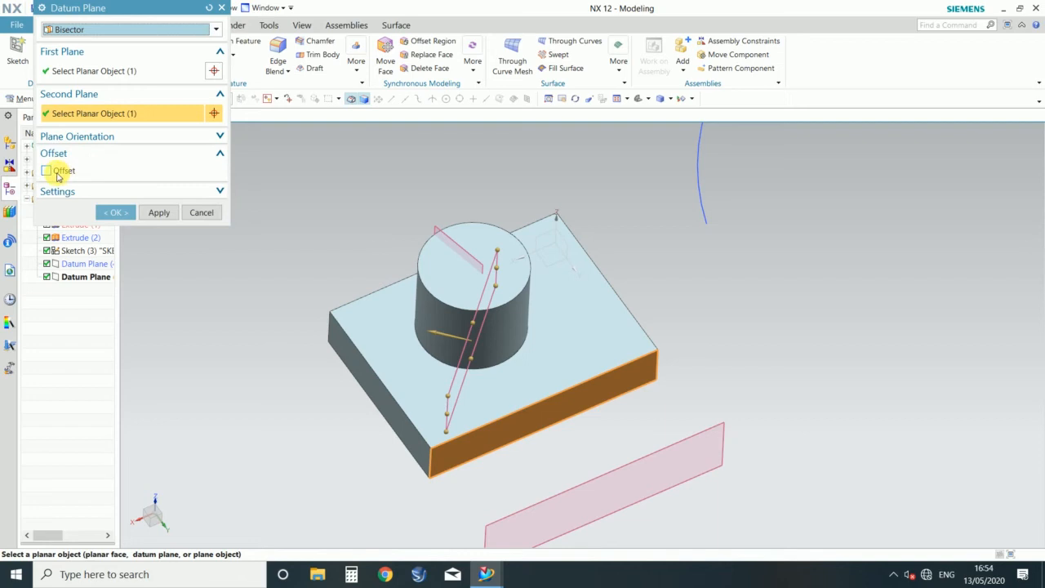
{"action": "left_click", "coordinate": [47, 170]}
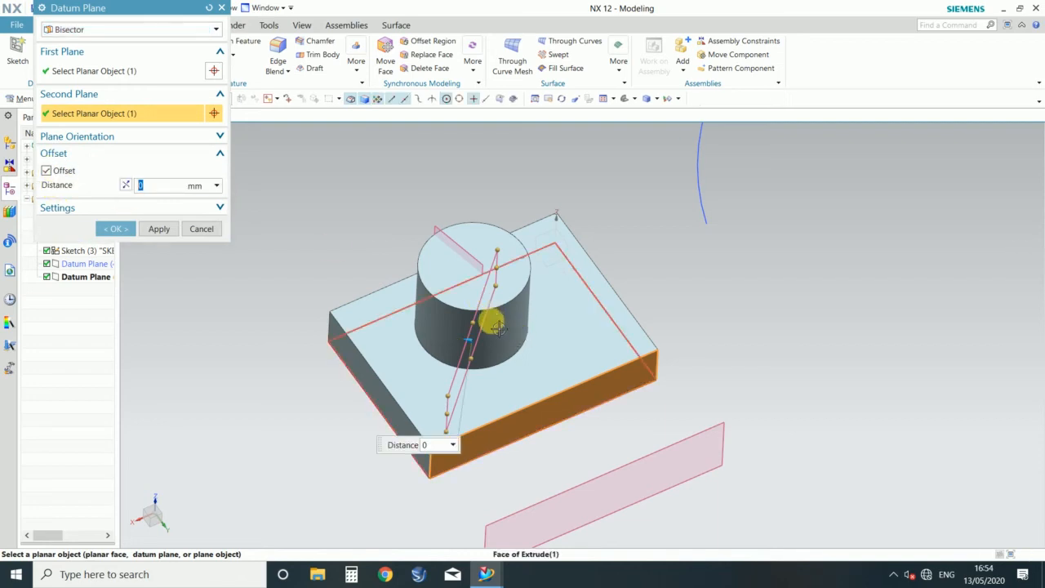
{"action": "left_click_drag", "start_coordinate": [466, 338], "coordinate": [346, 320]}
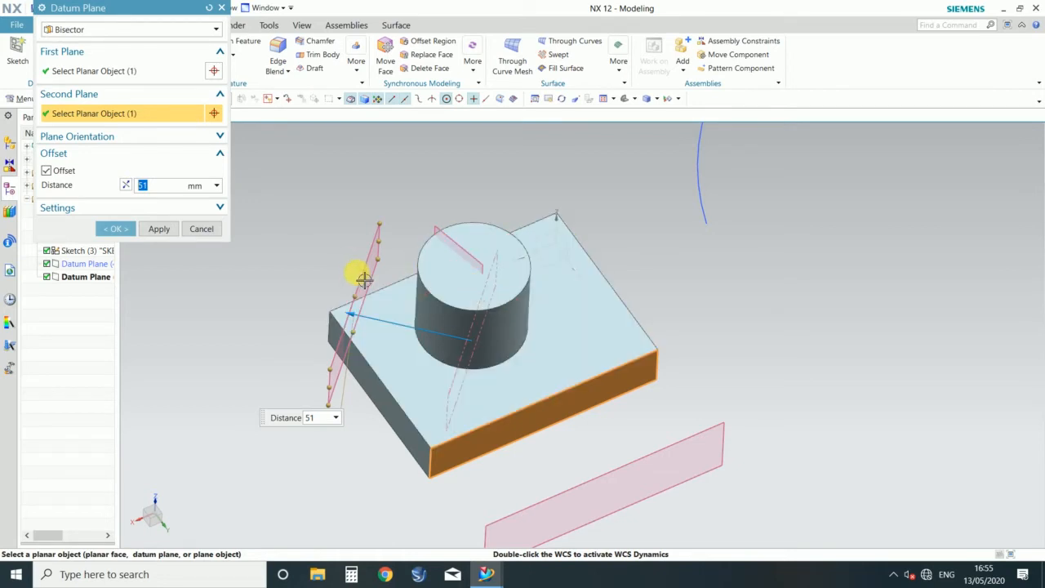
Step: Try a Curves and Points datum plane at the blue arc's center point, with the offset turned off
{"action": "left_click", "coordinate": [208, 29]}
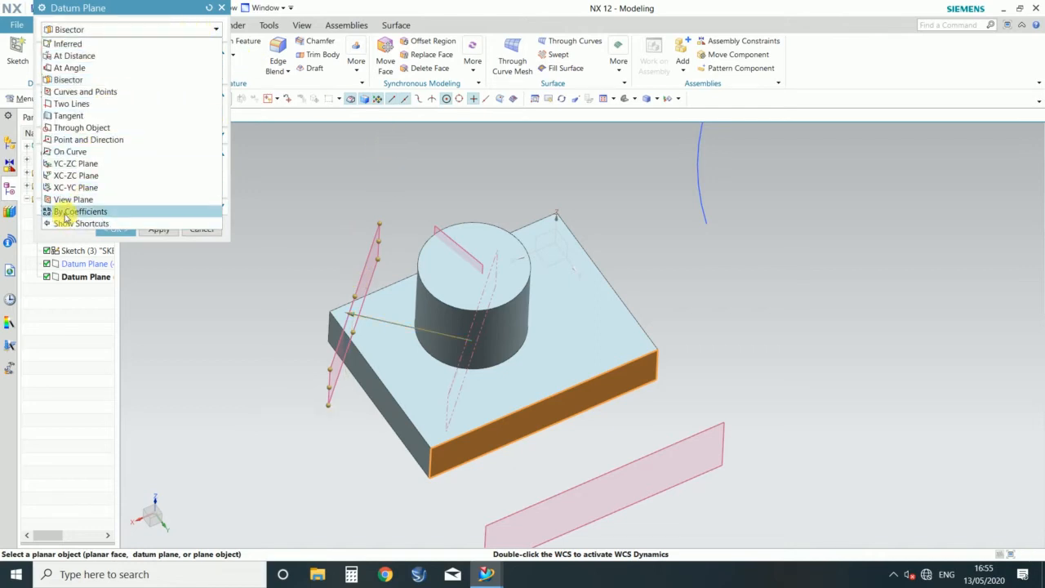
{"action": "left_click", "coordinate": [65, 92]}
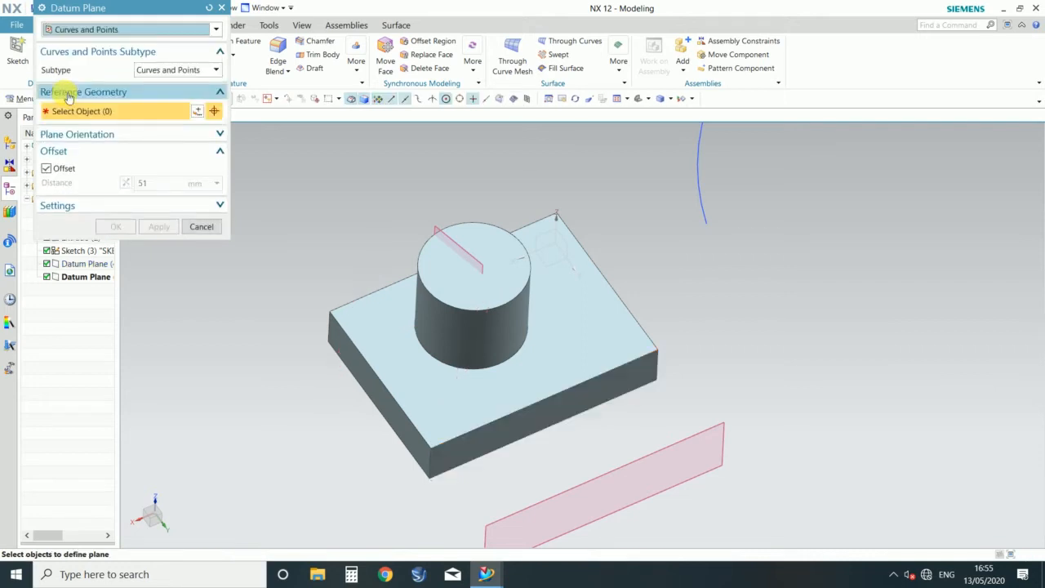
{"action": "scroll", "coordinate": [457, 314], "scroll_direction": "down", "scroll_amount": 4}
{"action": "mouse_move", "coordinate": [340, 325]}
{"action": "middle_mouse_down"}
{"action": "mouse_move", "coordinate": [339, 275]}
{"action": "mouse_move", "coordinate": [303, 282]}
{"action": "middle_mouse_up"}
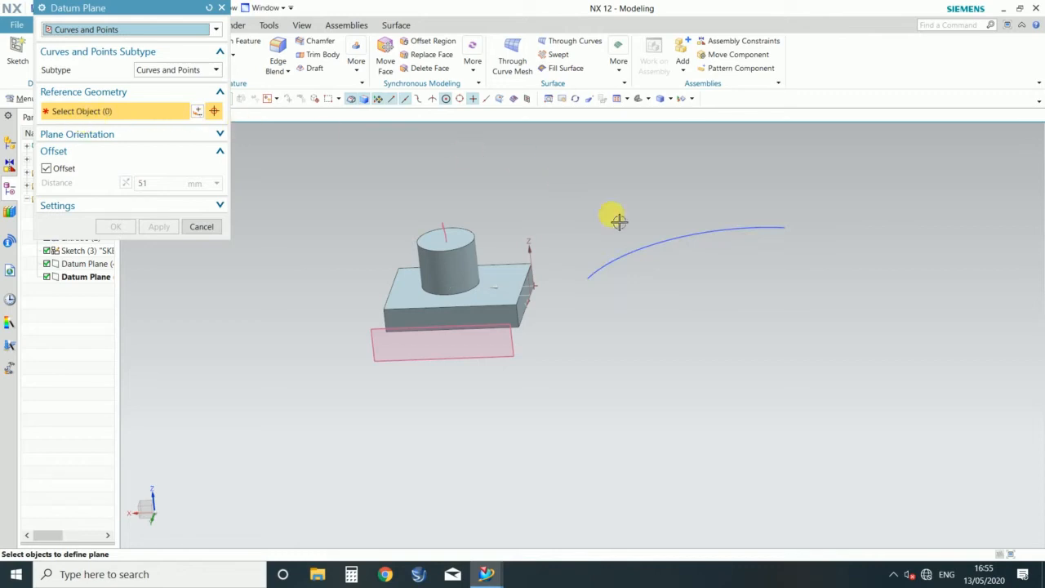
{"action": "left_click", "coordinate": [658, 248]}
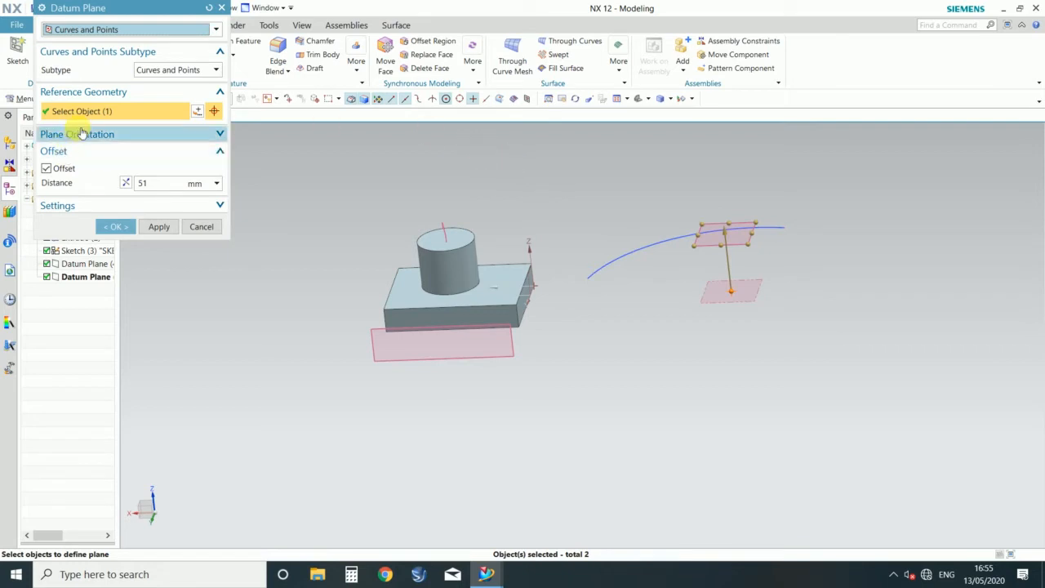
{"action": "mouse_move", "coordinate": [488, 162]}
{"action": "middle_mouse_down"}
{"action": "mouse_move", "coordinate": [497, 185]}
{"action": "mouse_move", "coordinate": [506, 156]}
{"action": "mouse_move", "coordinate": [483, 168]}
{"action": "middle_mouse_up"}
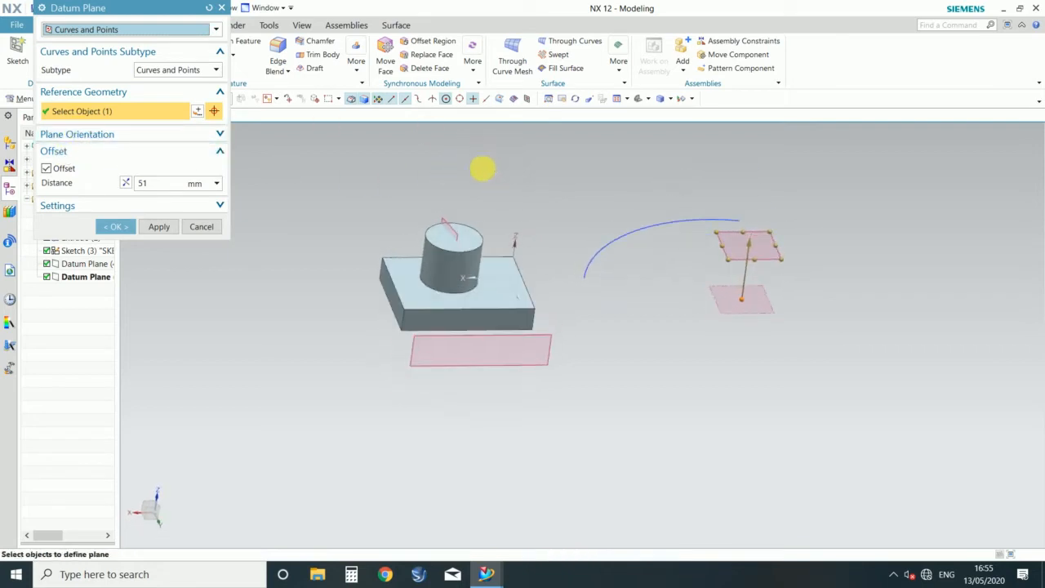
{"action": "left_click", "coordinate": [46, 169]}
{"action": "middle_click_drag", "start_coordinate": [660, 273], "coordinate": [679, 201]}
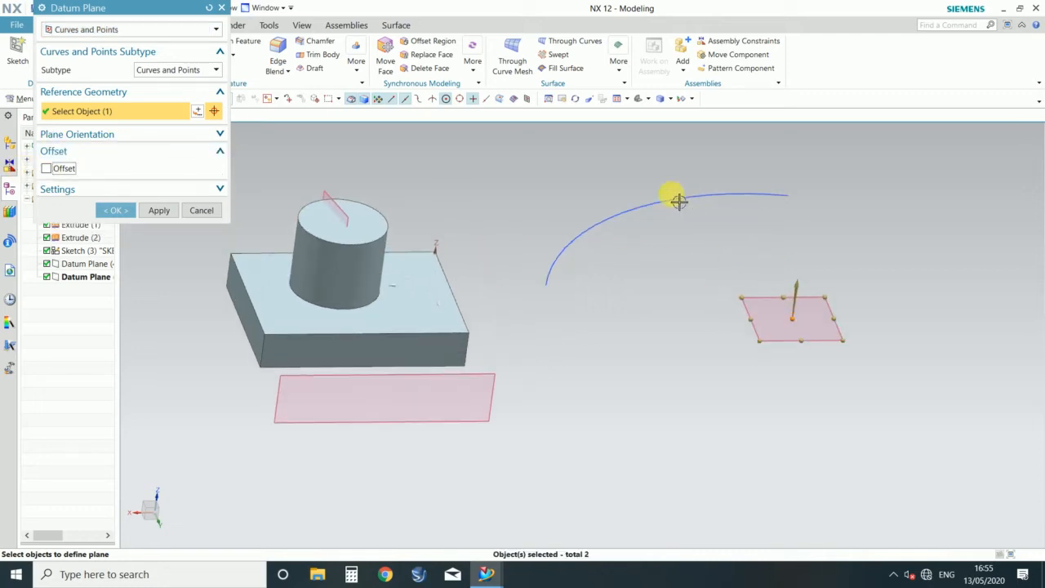
{"action": "left_click", "coordinate": [804, 321]}
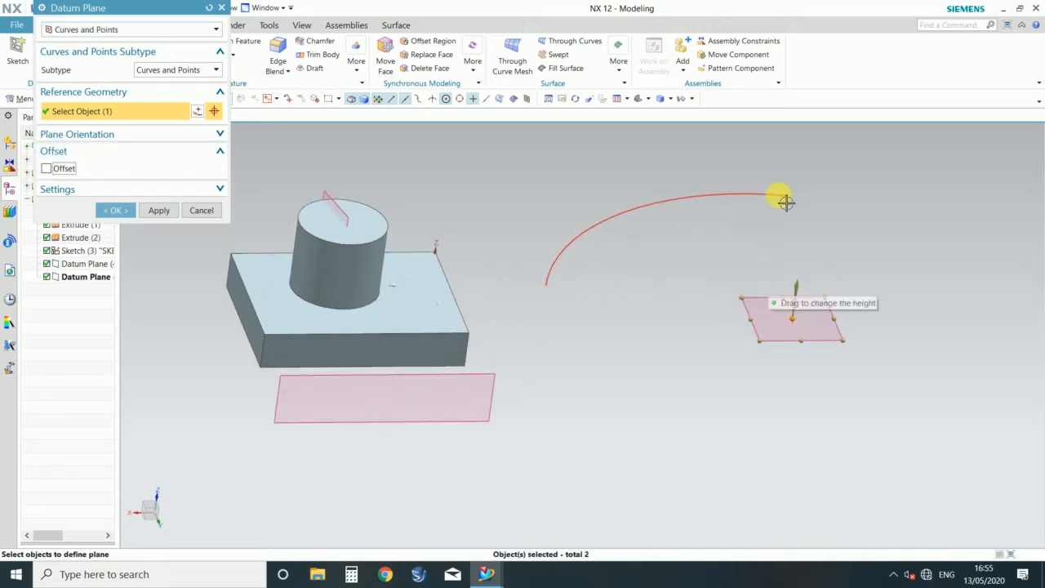
Step: Add the upper long edge of the block's side facing the existing datum plane as the second reference
{"action": "left_click", "coordinate": [406, 340]}
{"action": "scroll", "coordinate": [621, 376], "scroll_direction": "down", "scroll_amount": 2}
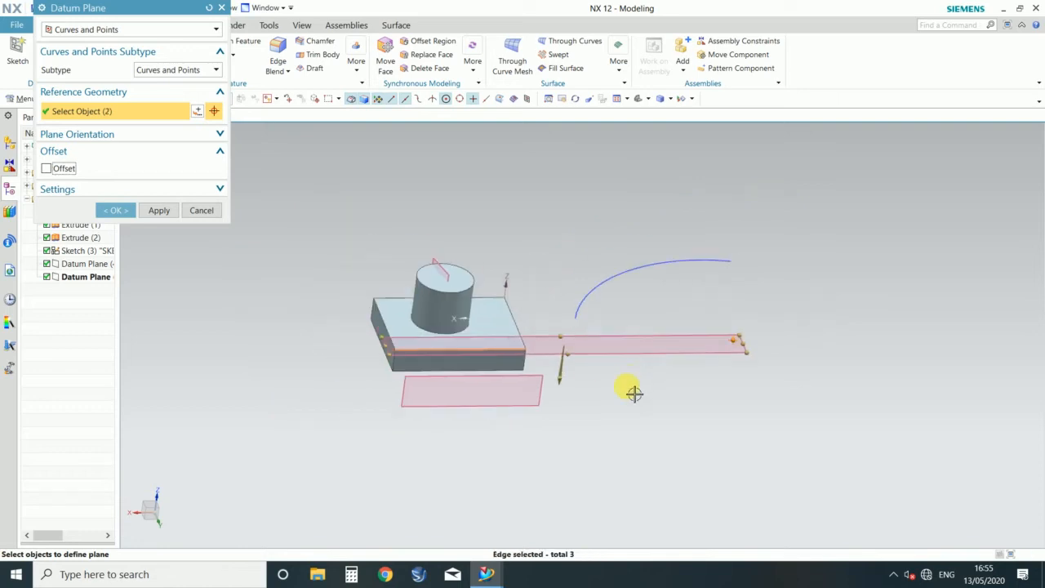
{"action": "middle_click_drag", "start_coordinate": [639, 418], "coordinate": [676, 423]}
{"action": "scroll", "coordinate": [575, 423], "scroll_direction": "up", "scroll_amount": 3}
{"action": "scroll", "coordinate": [716, 307], "scroll_direction": "down", "scroll_amount": 2}
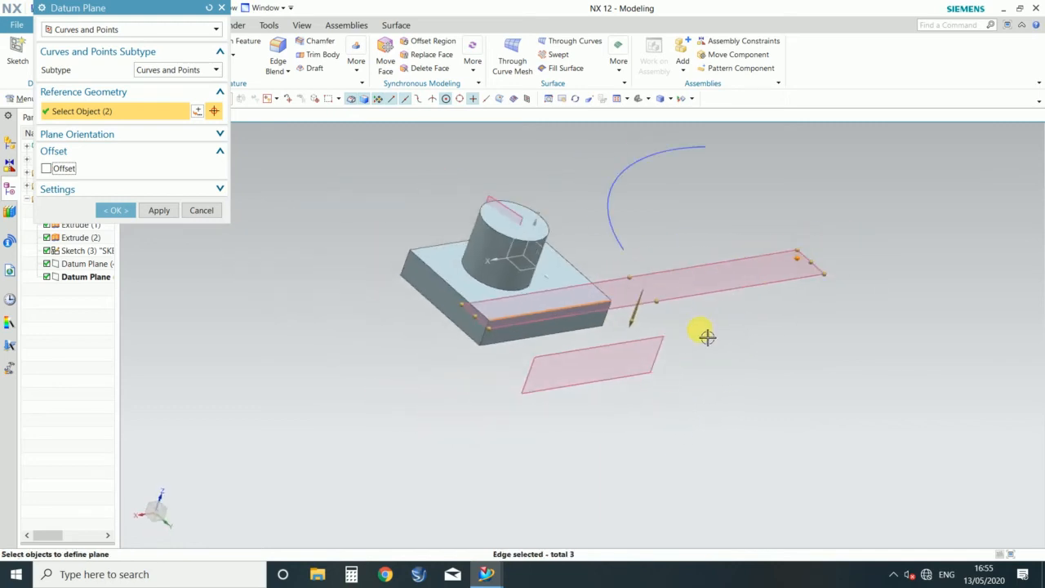
Step: Replace the long edge reference with the block's vertical corner edge nearest the arc
{"action": "left_click", "coordinate": [574, 313], "text": "shift"}
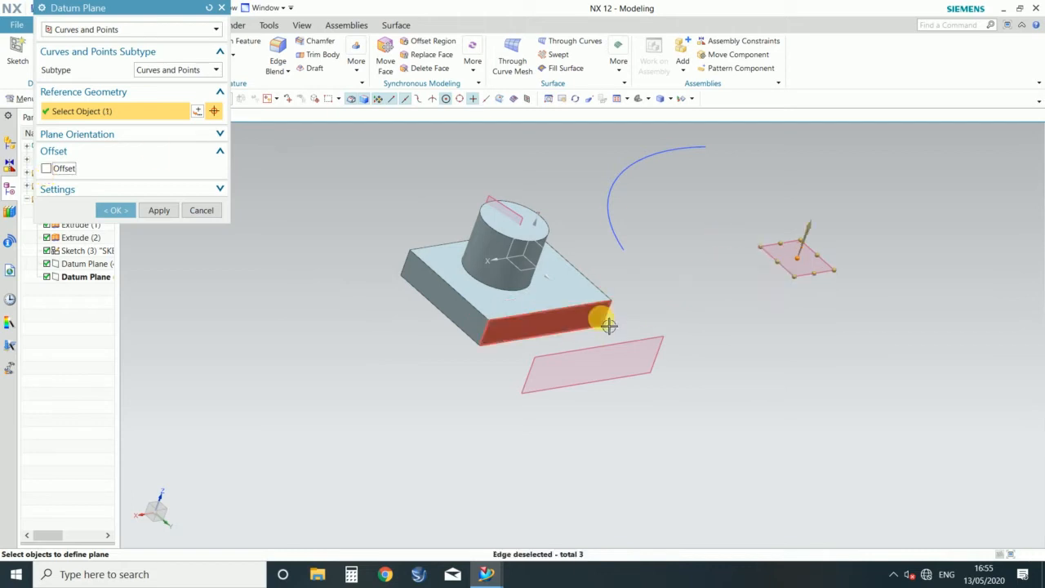
{"action": "scroll", "coordinate": [619, 298], "scroll_direction": "up", "scroll_amount": 3}
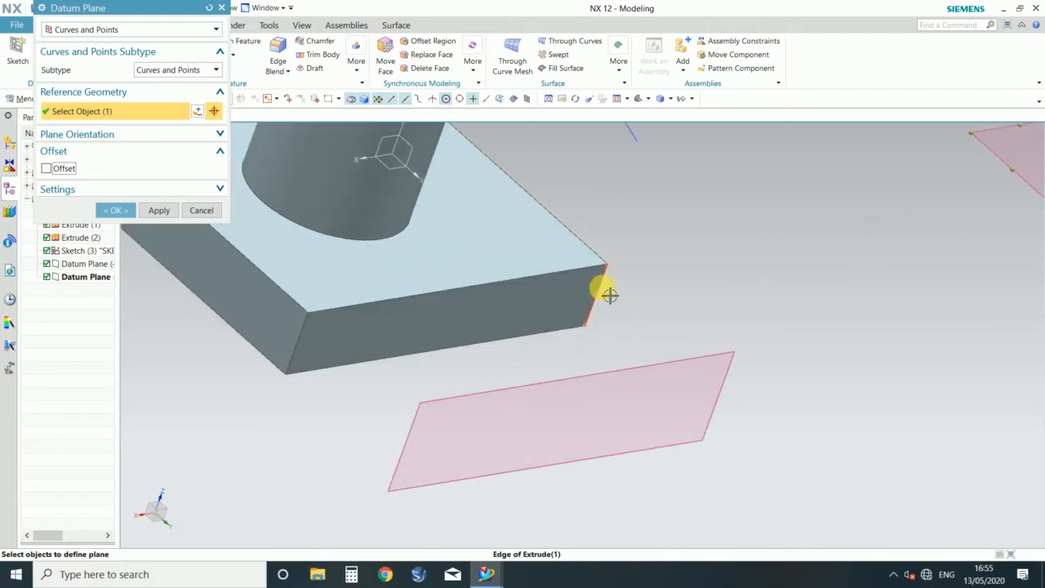
{"action": "left_click", "coordinate": [605, 291]}
{"action": "scroll", "coordinate": [621, 326], "scroll_direction": "down", "scroll_amount": 3}
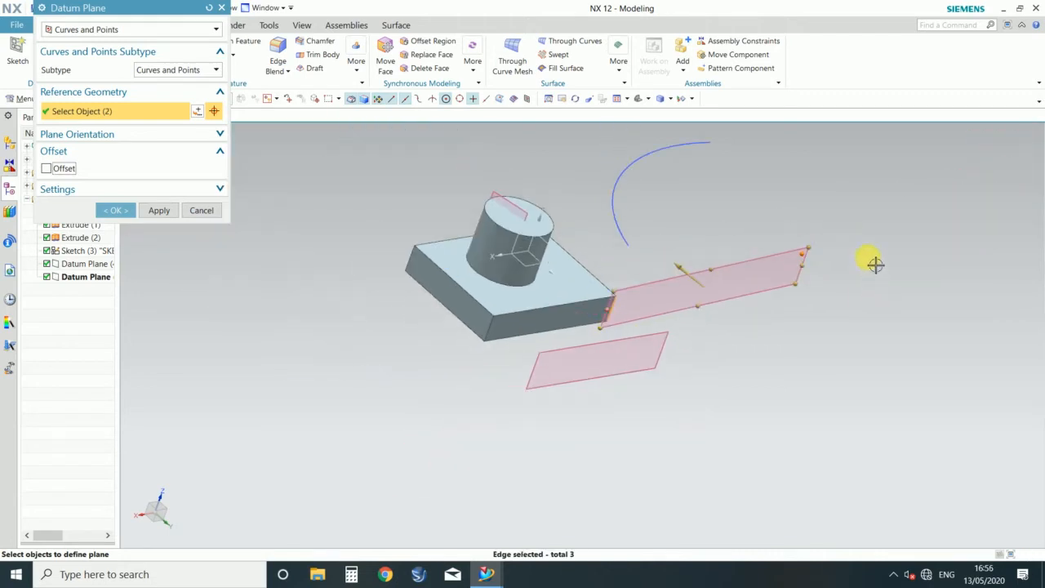
{"action": "middle_click_drag", "start_coordinate": [853, 327], "coordinate": [830, 348]}
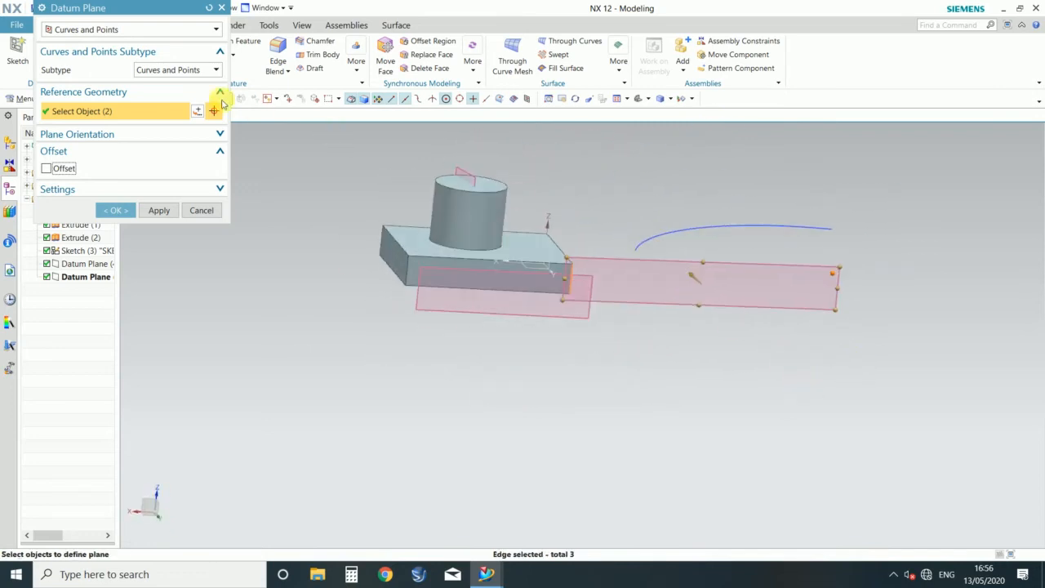
Step: Switch to a Two Lines datum plane and pick the block's vertical corner edge nearest the arc as first line
{"action": "left_click", "coordinate": [146, 28]}
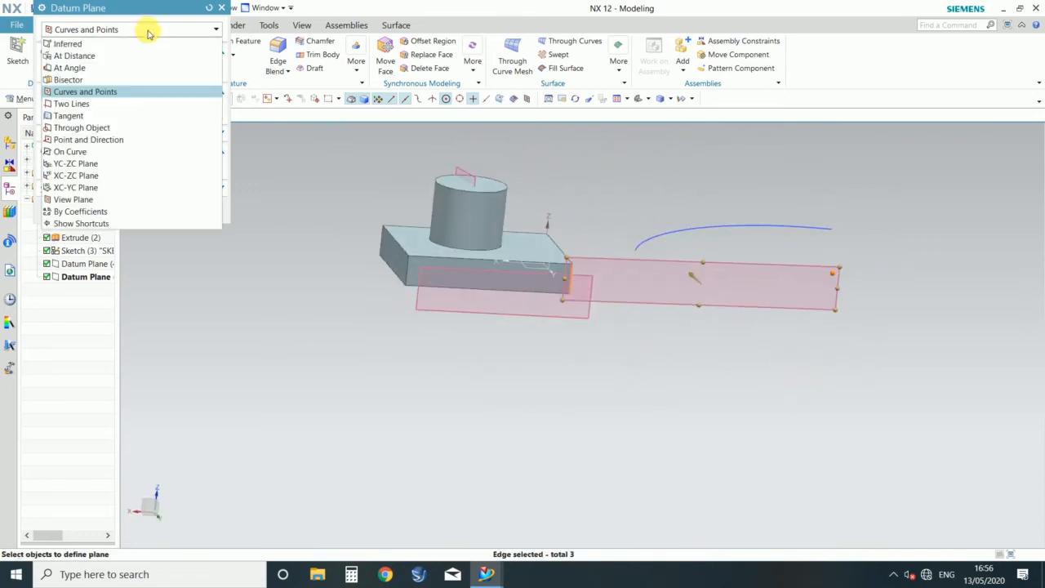
{"action": "left_click", "coordinate": [72, 104]}
{"action": "middle_click_drag", "start_coordinate": [612, 329], "coordinate": [579, 343]}
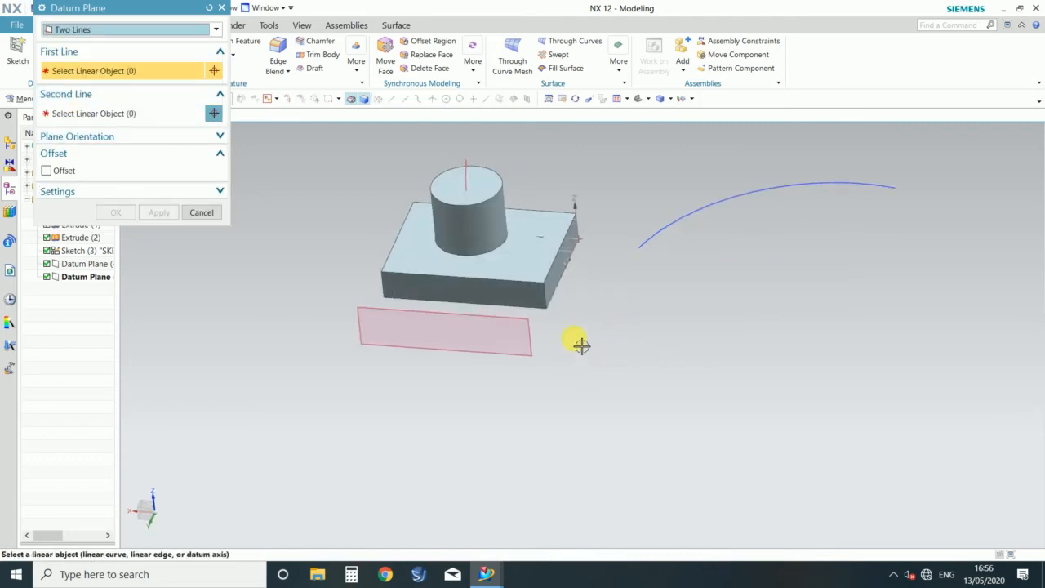
{"action": "scroll", "coordinate": [538, 293], "scroll_direction": "up", "scroll_amount": 5}
{"action": "left_click", "coordinate": [510, 256]}
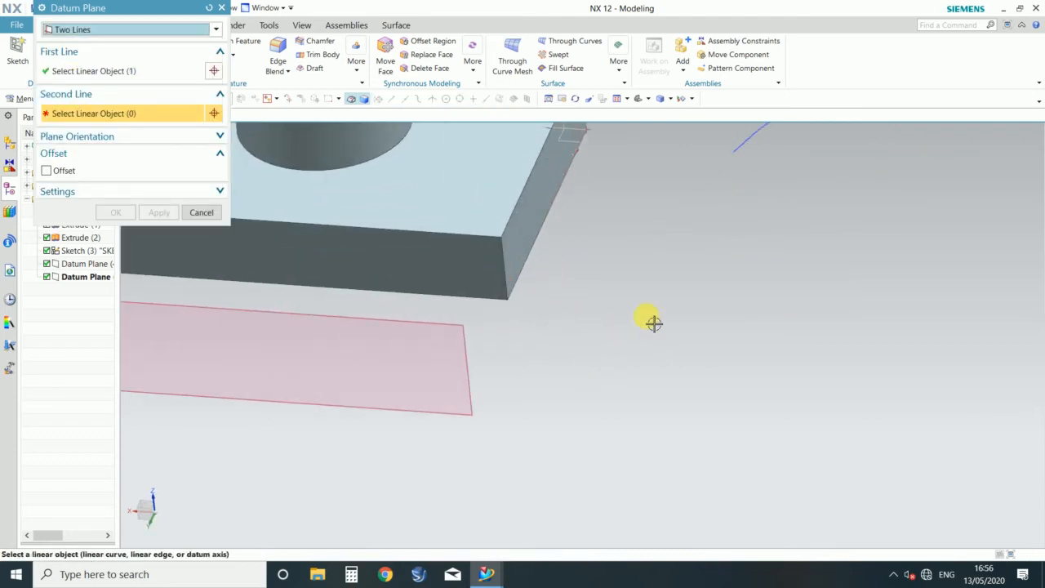
Step: Pick the block's diagonally opposite vertical edge as the second line and inspect the diagonal plane
{"action": "scroll", "coordinate": [626, 343], "scroll_direction": "down", "scroll_amount": 5}
{"action": "middle_click_drag", "start_coordinate": [392, 277], "coordinate": [478, 345]}
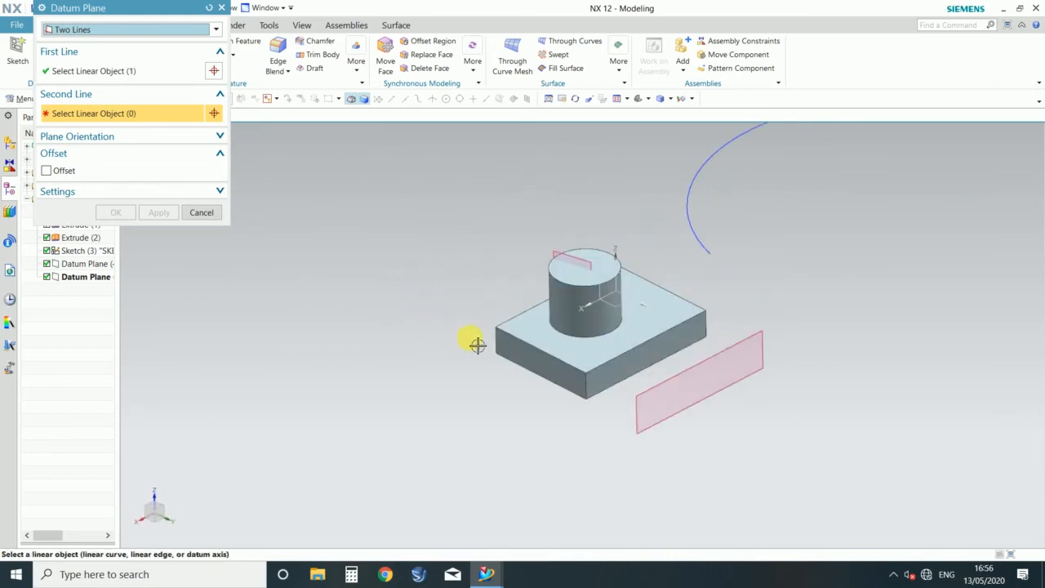
{"action": "left_click", "coordinate": [496, 342]}
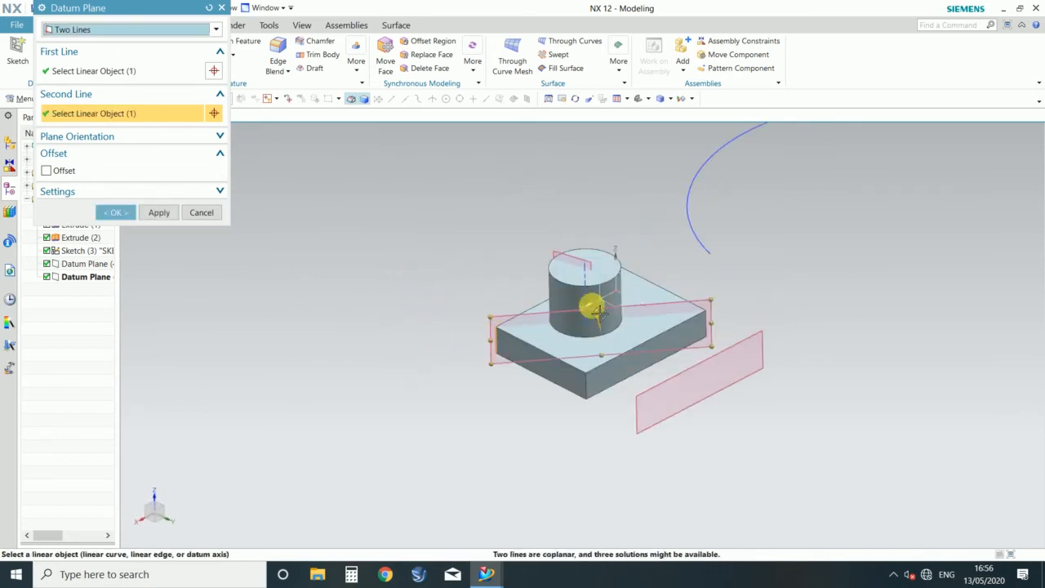
{"action": "middle_click_drag", "start_coordinate": [388, 427], "coordinate": [392, 401]}
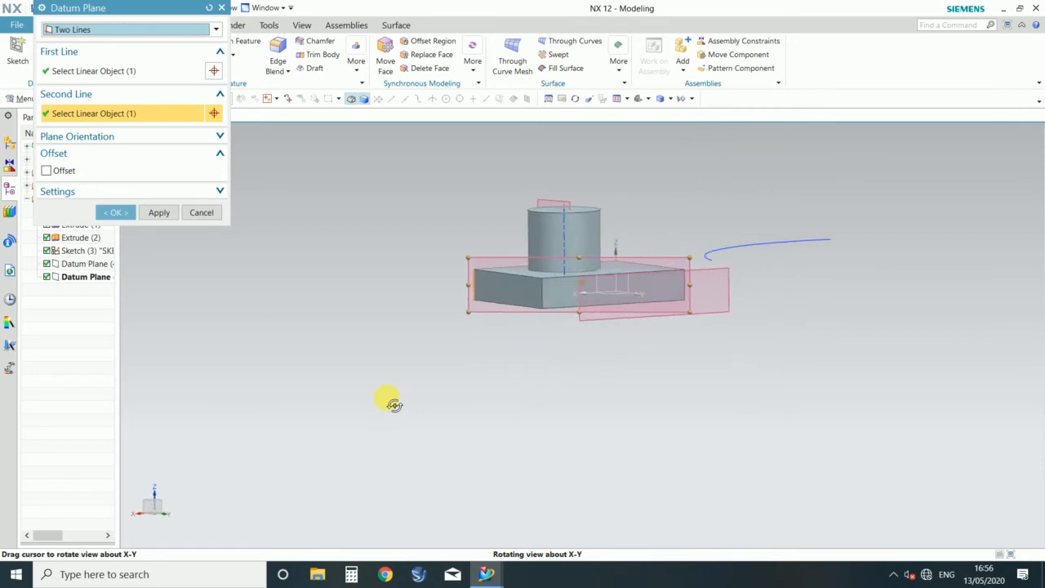
{"action": "middle_click_drag", "start_coordinate": [465, 286], "coordinate": [466, 334]}
{"action": "scroll", "coordinate": [570, 363], "scroll_direction": "up", "scroll_amount": 5}
{"action": "scroll", "coordinate": [343, 308], "scroll_direction": "down", "scroll_amount": 5}
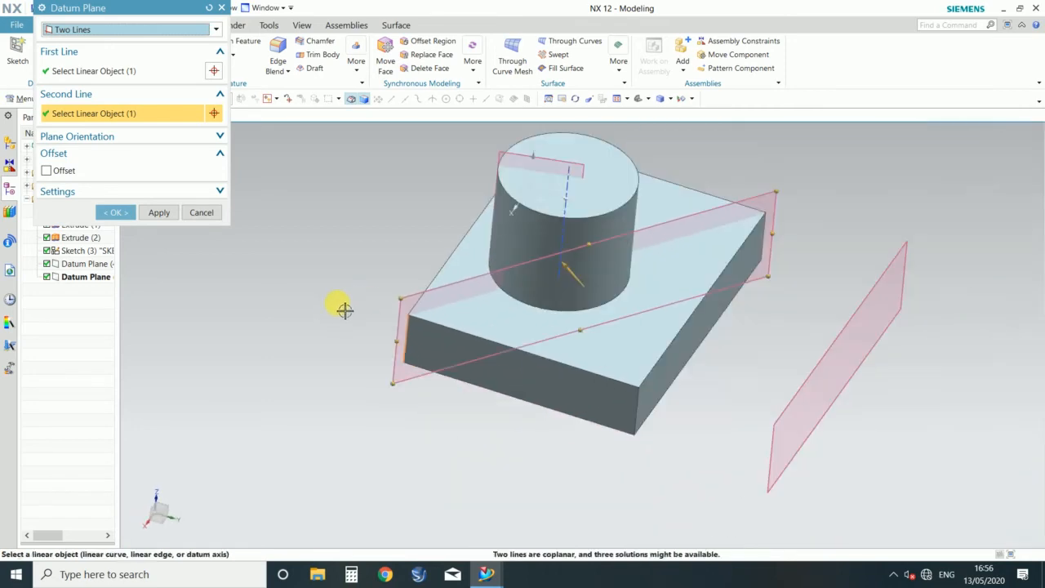
{"action": "scroll", "coordinate": [583, 191], "scroll_direction": "up", "scroll_amount": 5}
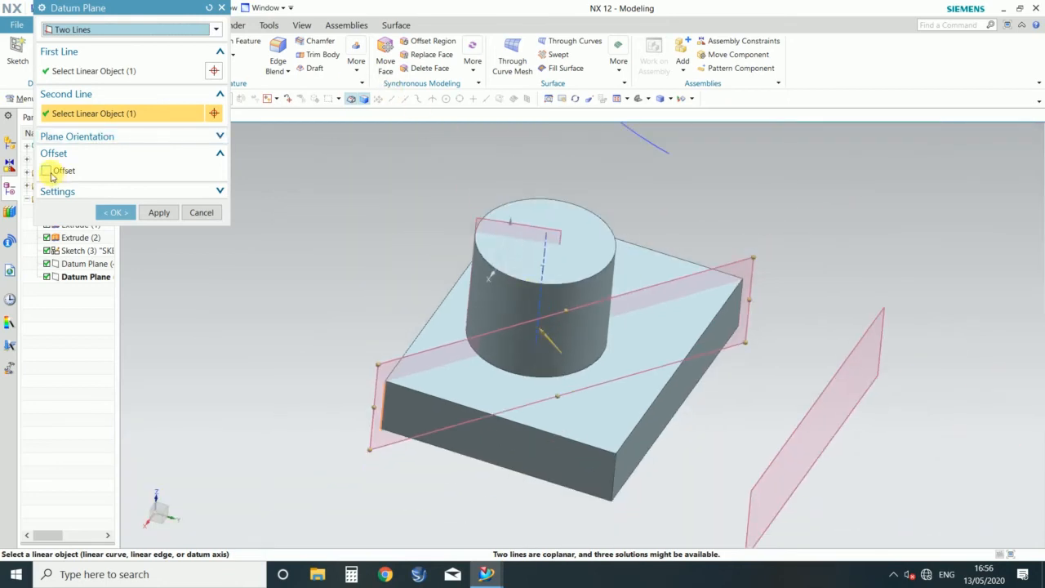
Step: Define a Tangent datum plane on the cylinder's curved face
{"action": "left_click", "coordinate": [146, 30]}
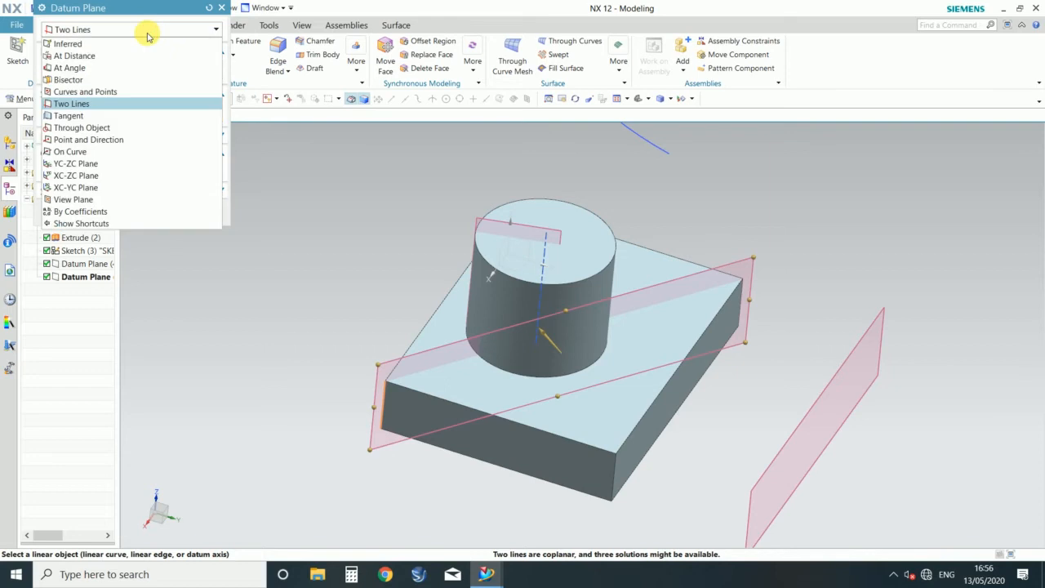
{"action": "left_click", "coordinate": [72, 116]}
{"action": "mouse_move", "coordinate": [348, 318]}
{"action": "middle_mouse_down"}
{"action": "mouse_move", "coordinate": [355, 280]}
{"action": "mouse_move", "coordinate": [329, 317]}
{"action": "middle_mouse_up"}
{"action": "scroll", "coordinate": [685, 364], "scroll_direction": "down", "scroll_amount": 4}
{"action": "middle_click_drag", "start_coordinate": [462, 406], "coordinate": [432, 372]}
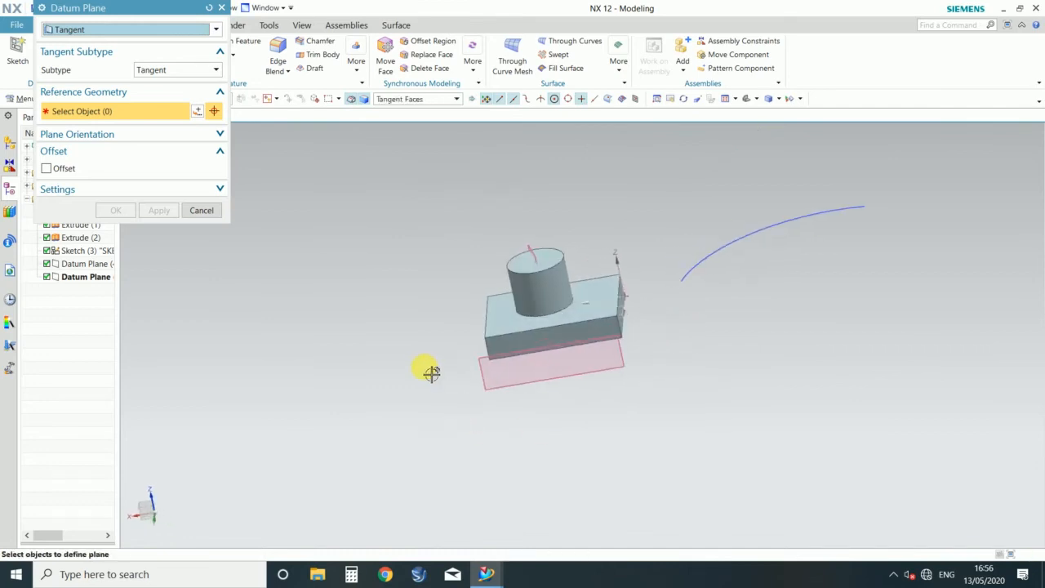
{"action": "scroll", "coordinate": [464, 321], "scroll_direction": "up", "scroll_amount": 3}
{"action": "scroll", "coordinate": [302, 312], "scroll_direction": "down", "scroll_amount": 3}
{"action": "scroll", "coordinate": [665, 248], "scroll_direction": "up", "scroll_amount": 4}
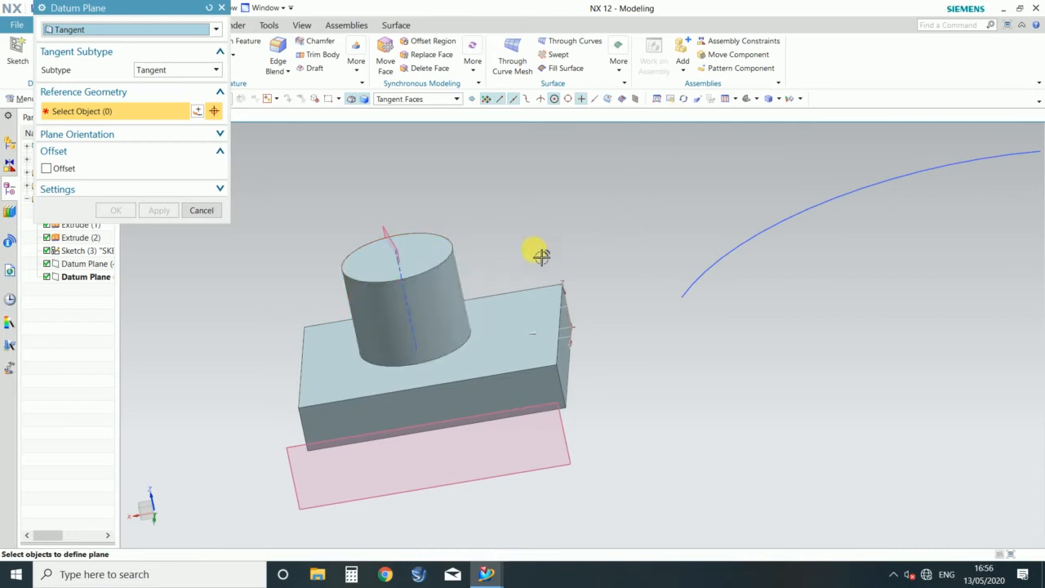
{"action": "left_click", "coordinate": [425, 296]}
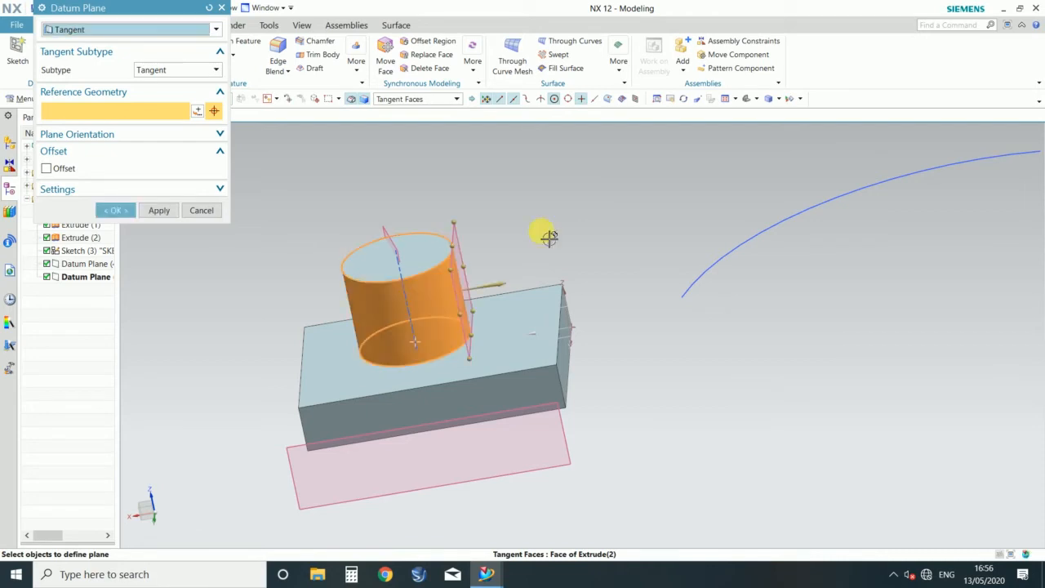
Step: Check the tangent plane against the cylinder and create it without an offset
{"action": "middle_click_drag", "start_coordinate": [600, 209], "coordinate": [484, 268]}
{"action": "scroll", "coordinate": [488, 245], "scroll_direction": "up", "scroll_amount": 2}
{"action": "scroll", "coordinate": [493, 242], "scroll_direction": "down", "scroll_amount": 3}
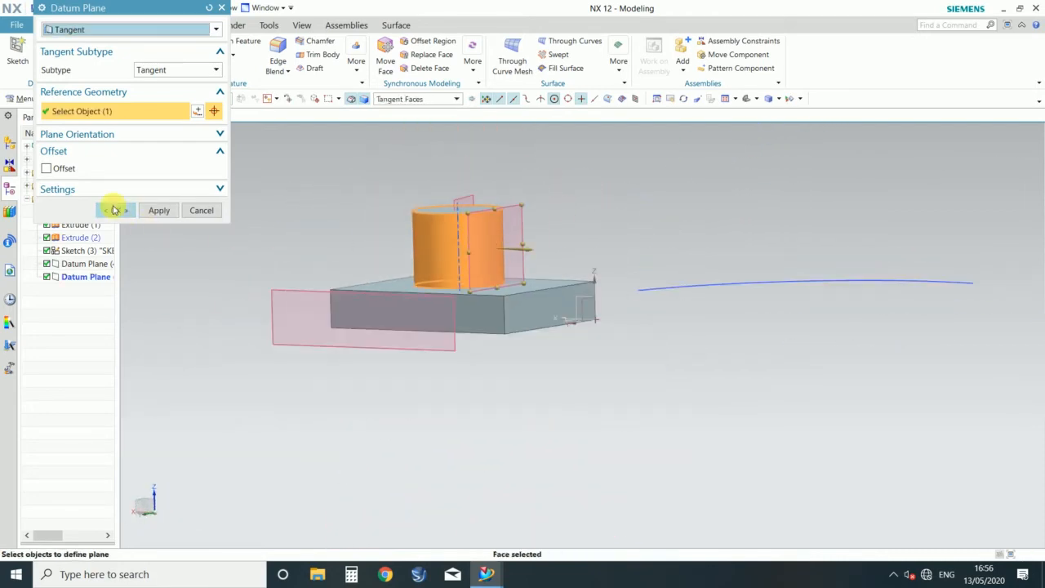
{"action": "left_click", "coordinate": [115, 211]}
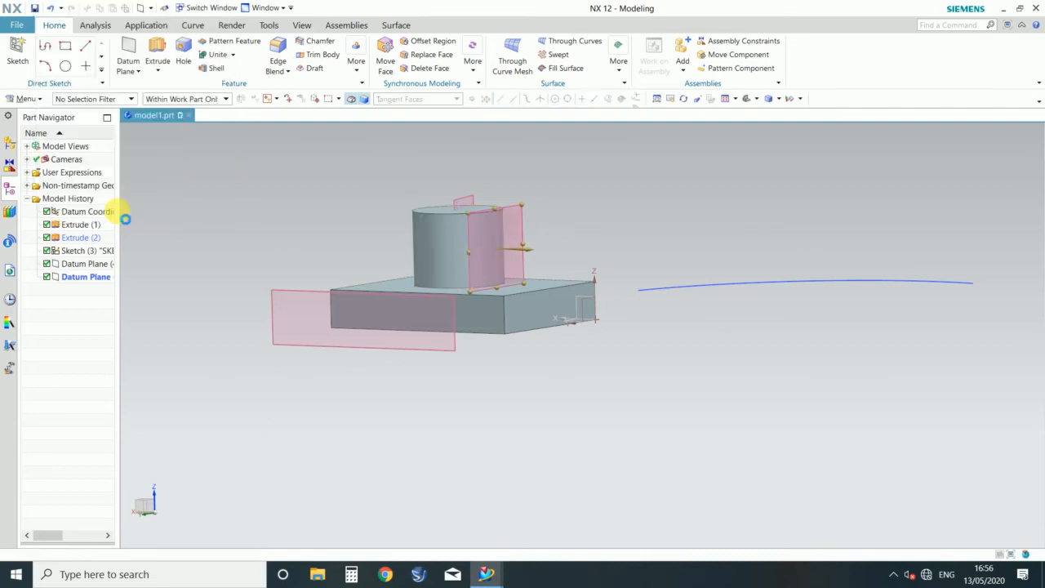
{"action": "middle_click_drag", "start_coordinate": [333, 209], "coordinate": [346, 226]}
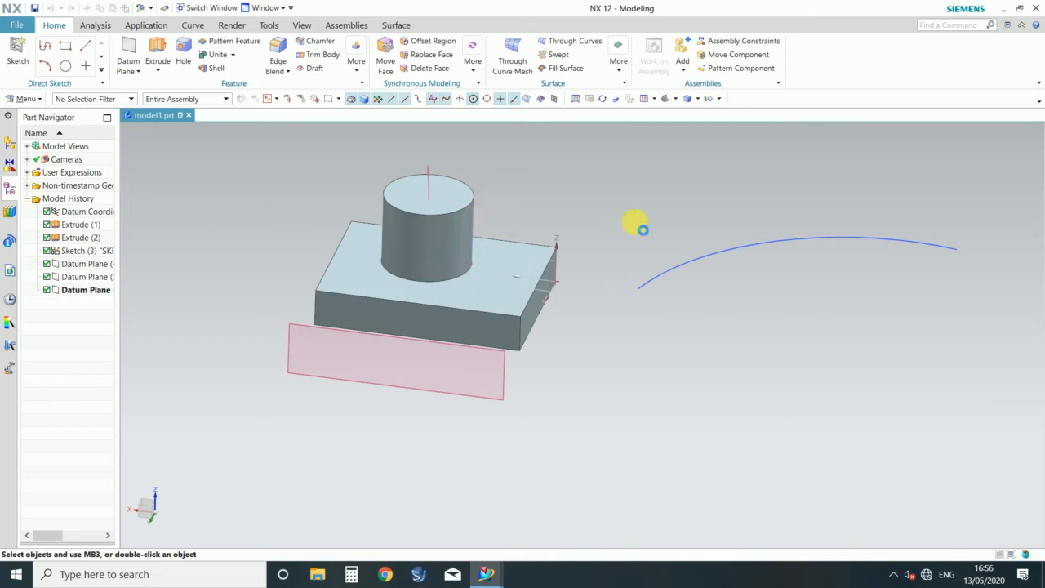
Step: Reopen the cylinder's tangent datum plane for editing and reselect the cylinder's curved face on the side opposite the plane
{"action": "double_click", "coordinate": [643, 229]}
{"action": "scroll", "coordinate": [637, 243], "scroll_direction": "down", "scroll_amount": 2}
{"action": "middle_click_drag", "start_coordinate": [637, 243], "coordinate": [623, 222]}
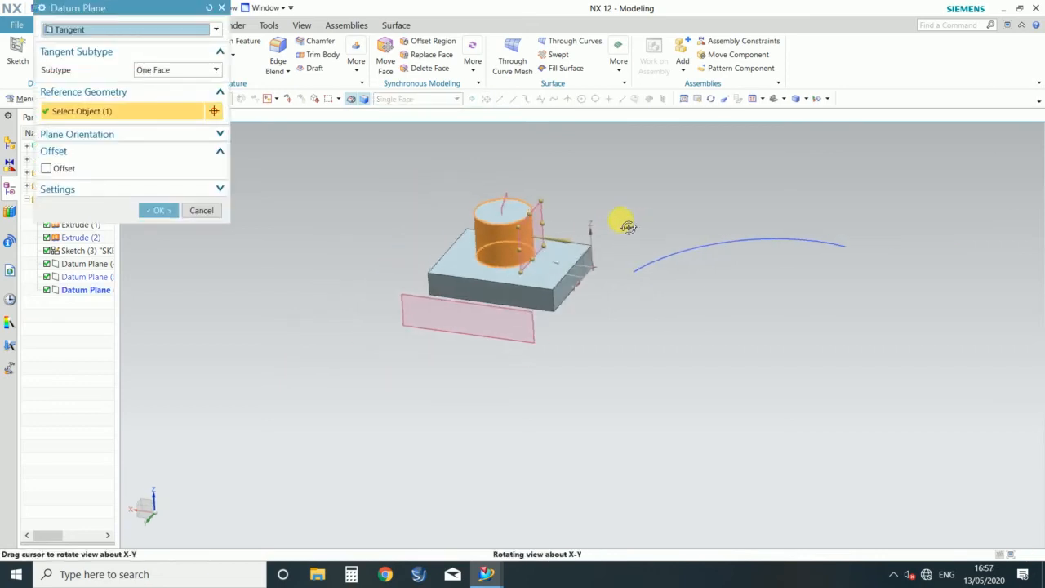
{"action": "scroll", "coordinate": [544, 221], "scroll_direction": "up", "scroll_amount": 3}
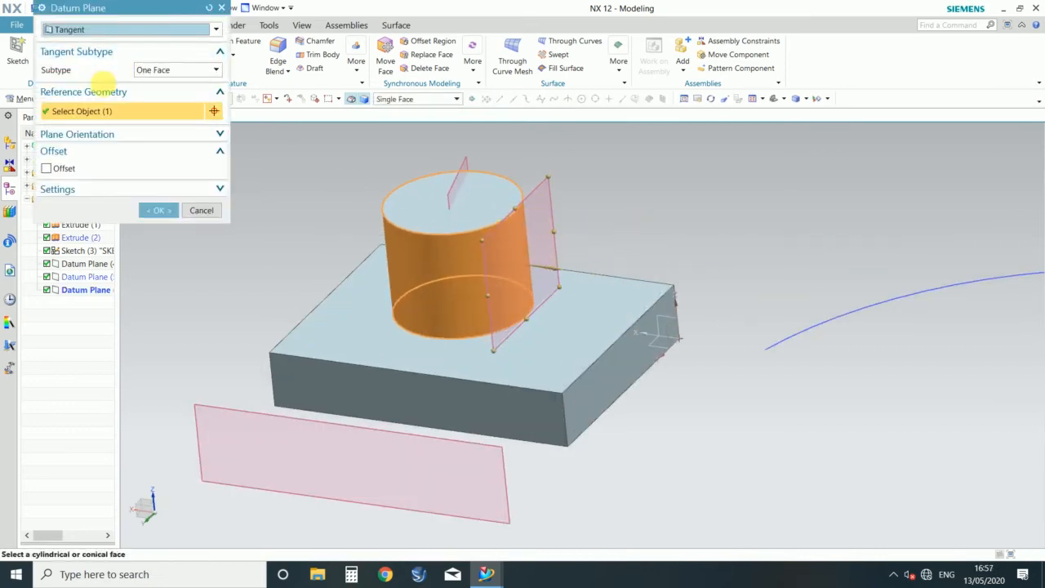
{"action": "left_click", "coordinate": [427, 247], "text": "shift"}
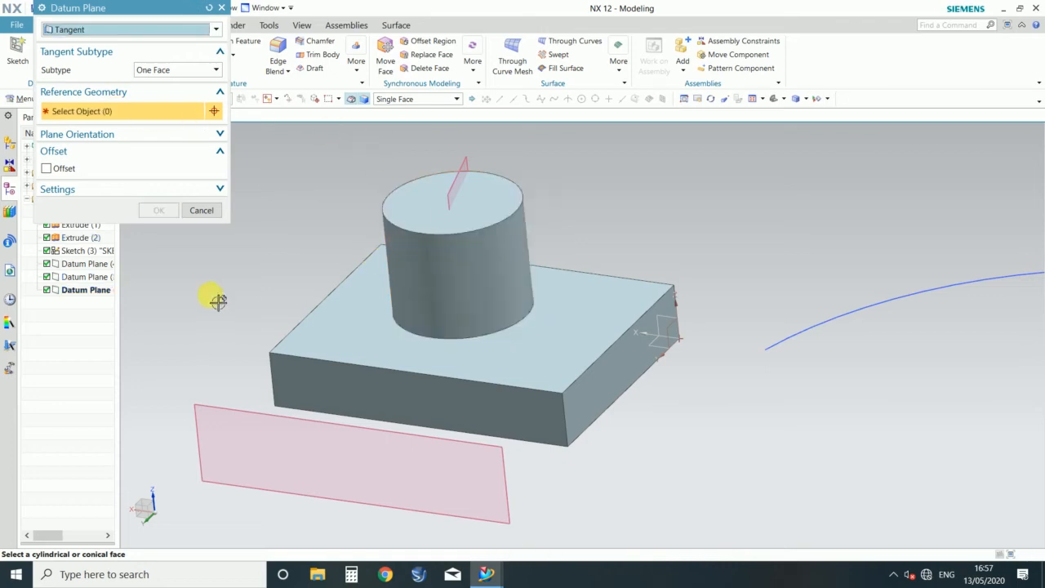
{"action": "middle_click_drag", "start_coordinate": [317, 253], "coordinate": [343, 256]}
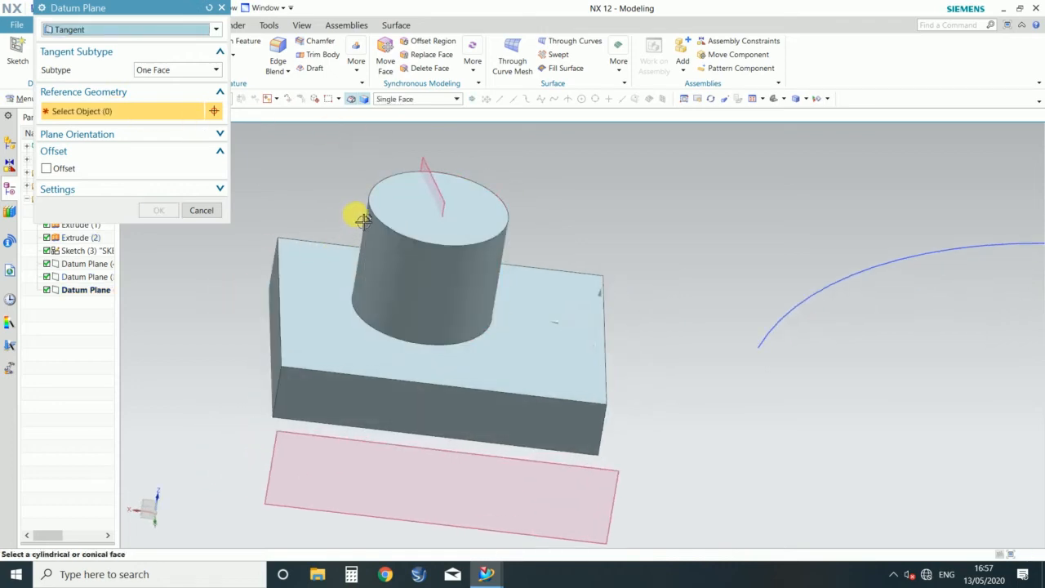
{"action": "left_click", "coordinate": [364, 235]}
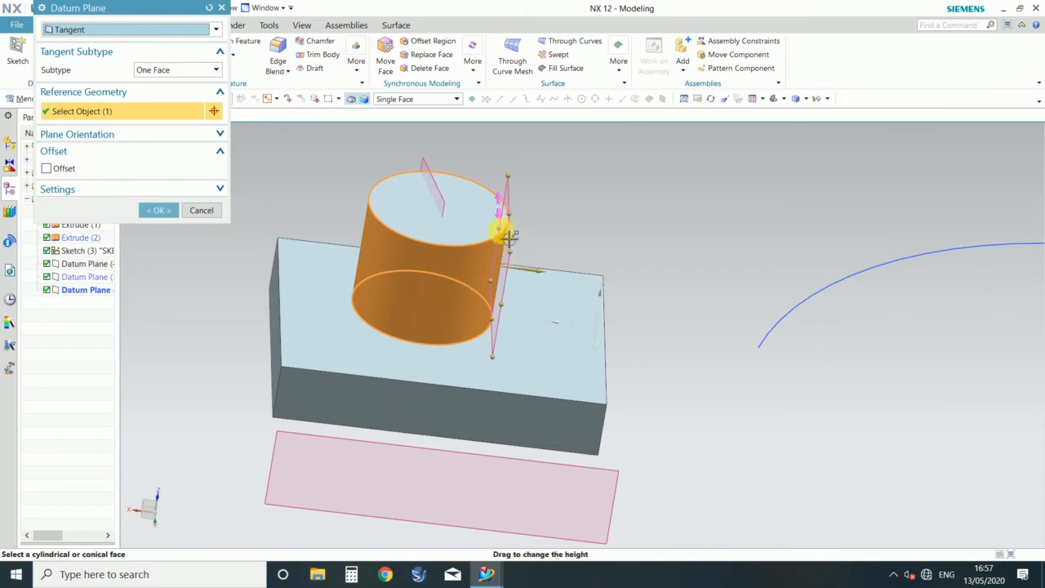
{"action": "middle_click_drag", "start_coordinate": [691, 234], "coordinate": [659, 238]}
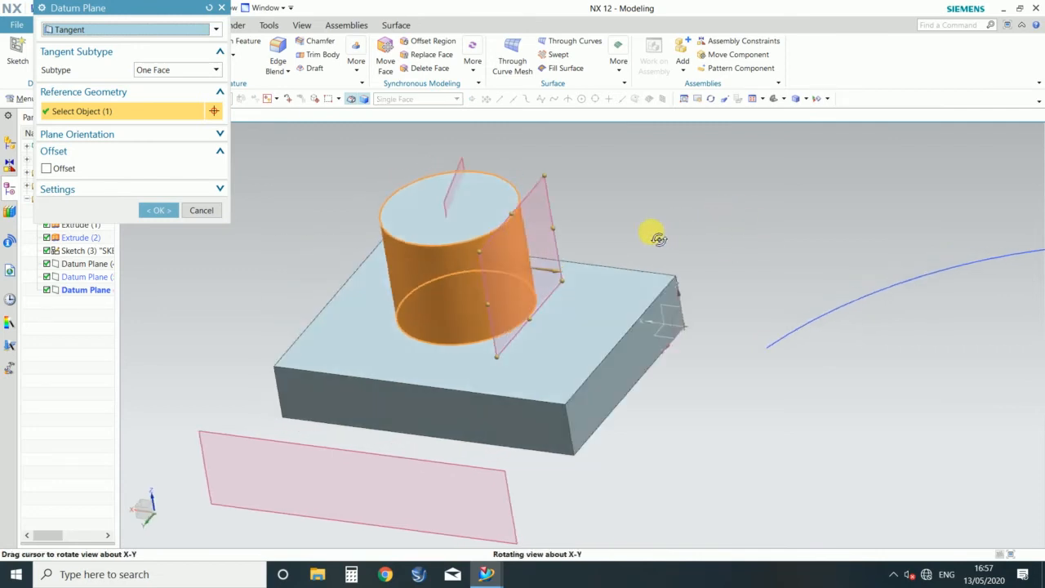
{"action": "scroll", "coordinate": [522, 227], "scroll_direction": "up", "scroll_amount": 3}
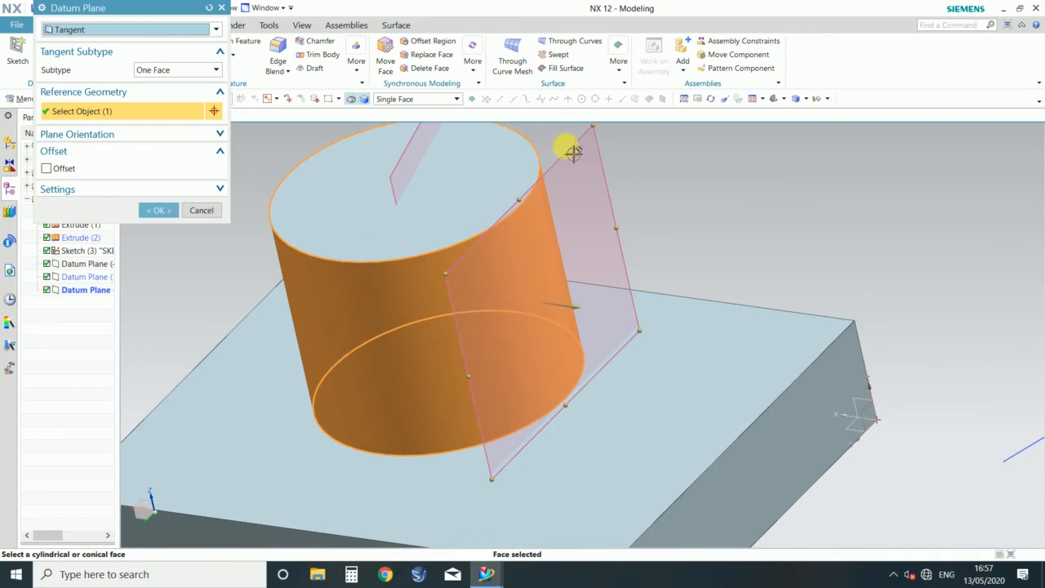
Step: Try once more to flip the tangent plane by re-picking the cylinder's far side, and abandon the edit
{"action": "scroll", "coordinate": [526, 229], "scroll_direction": "down", "scroll_amount": 4}
{"action": "middle_click_drag", "start_coordinate": [350, 221], "coordinate": [342, 248]}
{"action": "left_click", "coordinate": [469, 265], "text": "shift"}
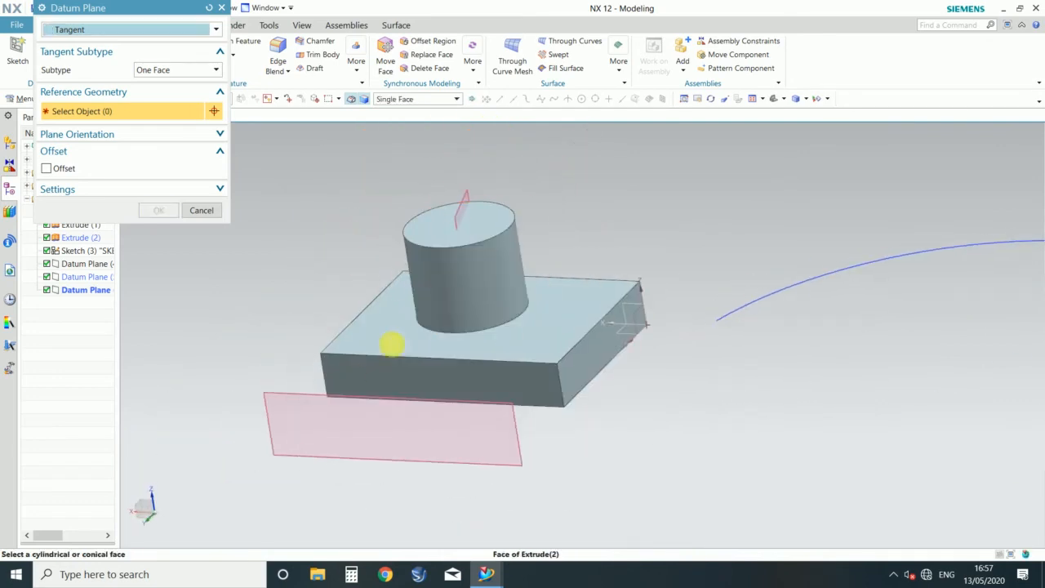
{"action": "left_click", "coordinate": [415, 263]}
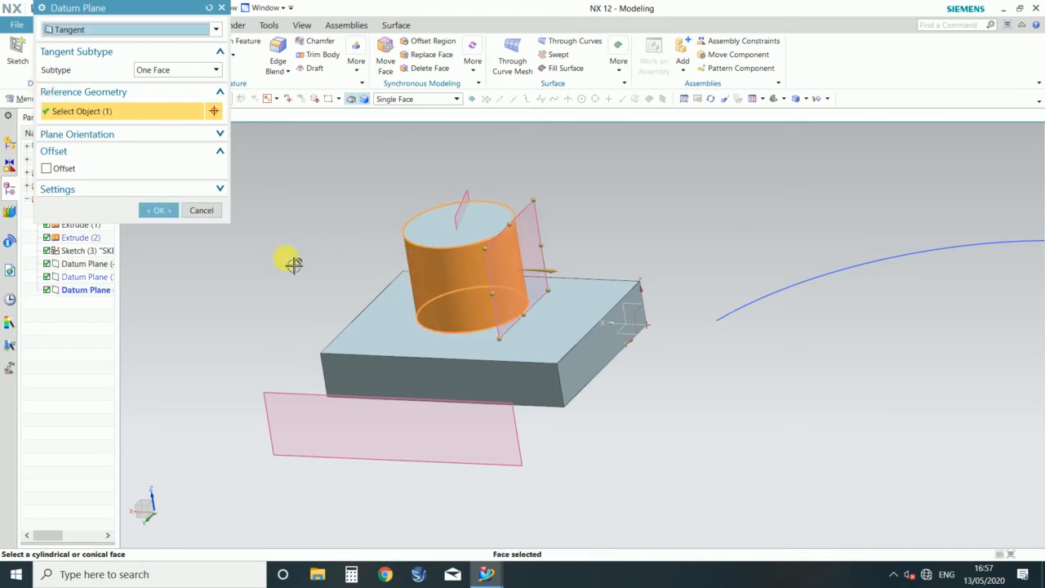
{"action": "middle_click_drag", "start_coordinate": [294, 264], "coordinate": [316, 276]}
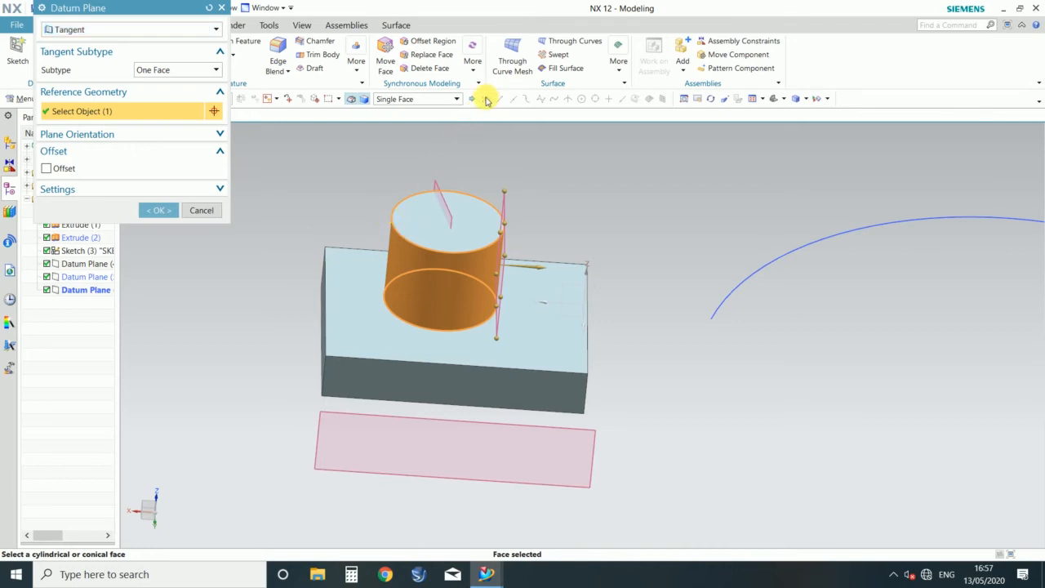
{"action": "left_click", "coordinate": [404, 270]}
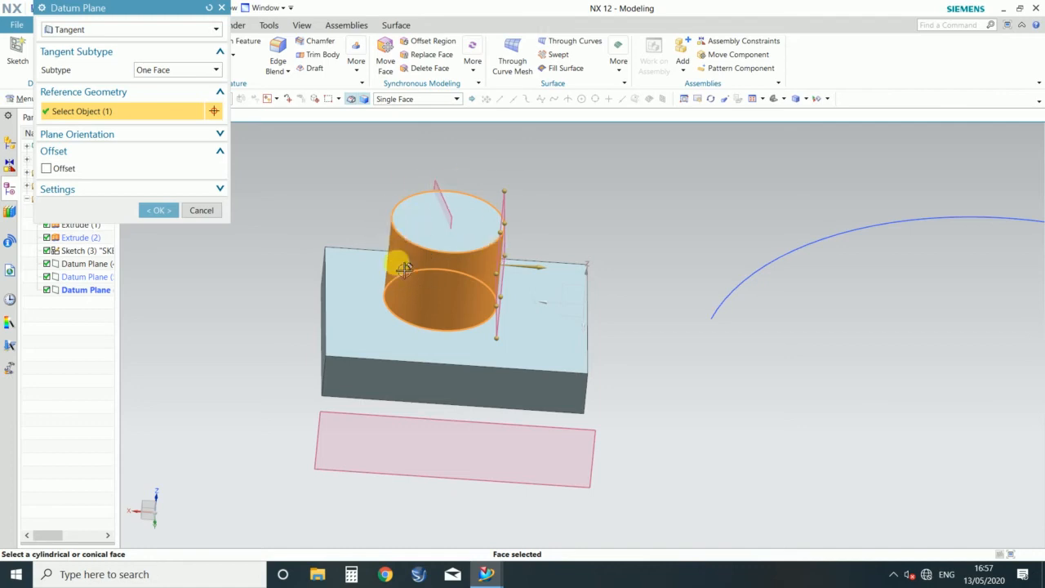
{"action": "left_click", "coordinate": [206, 210]}
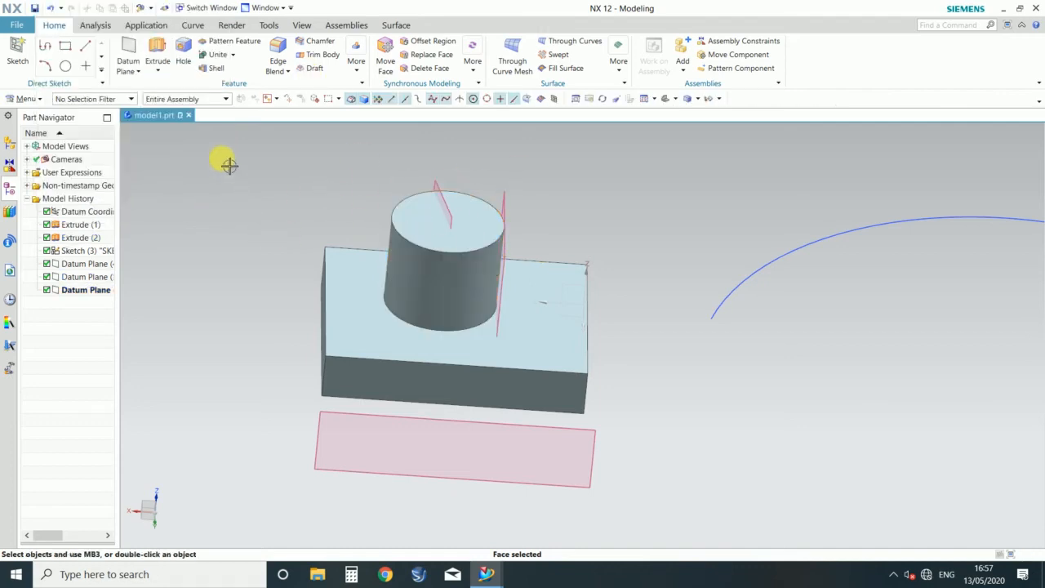
Step: Create a datum point on the cylinder's top circular edge, on the side opposite the tangent plane
{"action": "left_click", "coordinate": [137, 71]}
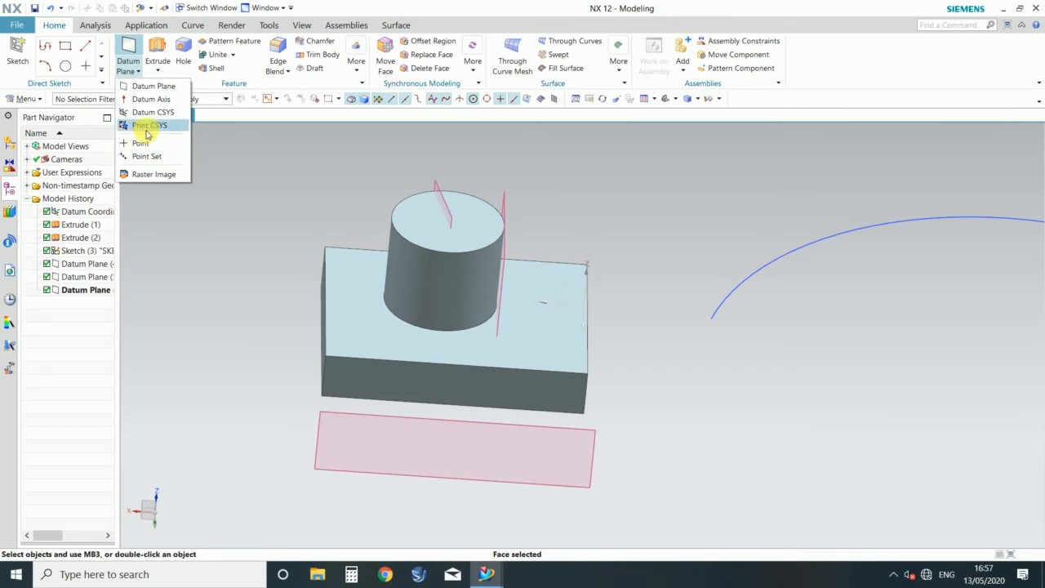
{"action": "left_click", "coordinate": [139, 145]}
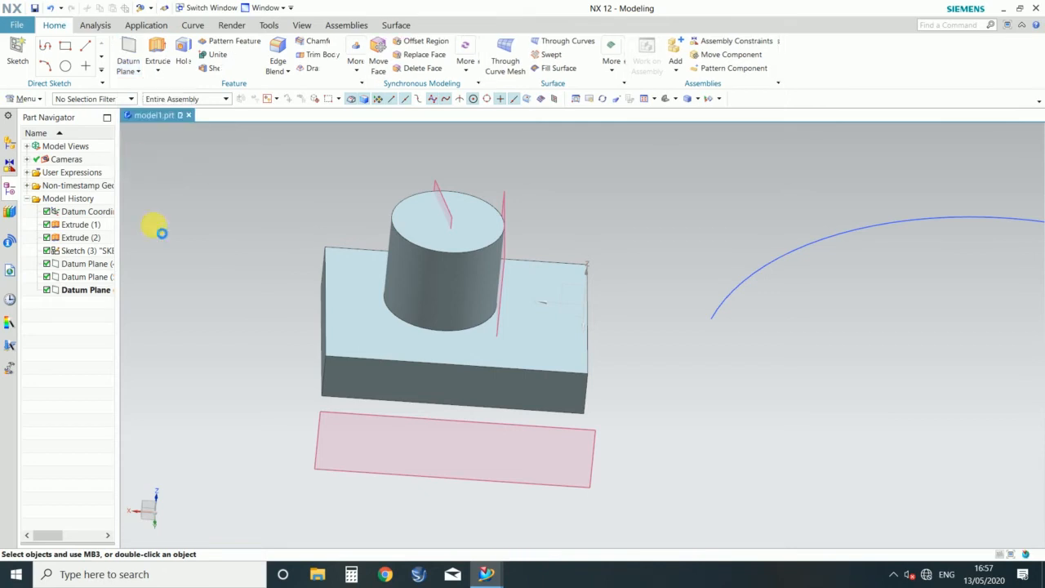
{"action": "left_click", "coordinate": [398, 223]}
{"action": "left_click", "coordinate": [115, 244]}
{"action": "mouse_move", "coordinate": [226, 234]}
{"action": "middle_mouse_down"}
{"action": "mouse_move", "coordinate": [210, 245]}
{"action": "mouse_move", "coordinate": [222, 245]}
{"action": "mouse_move", "coordinate": [216, 236]}
{"action": "middle_mouse_up"}
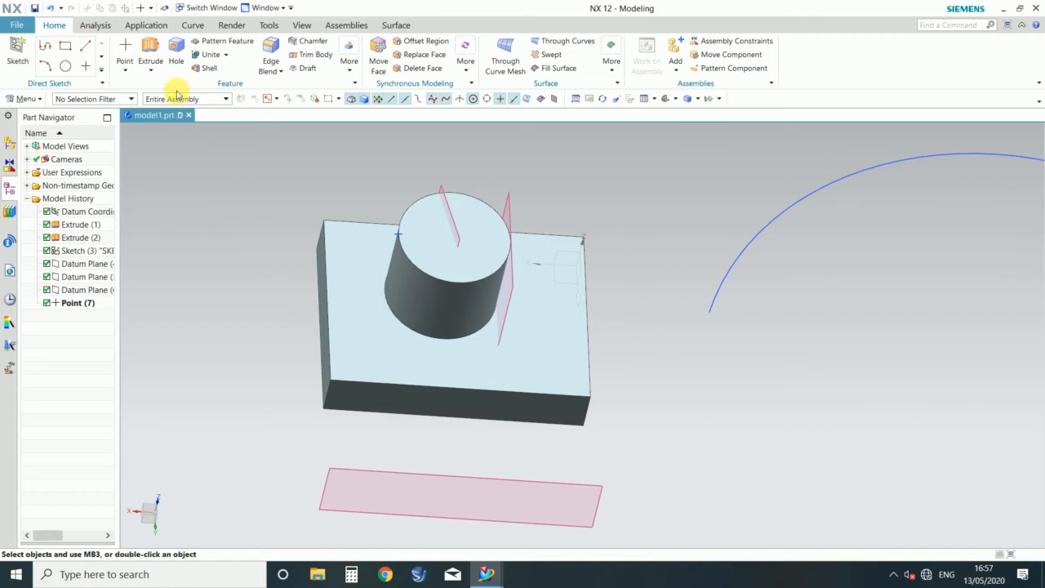
Step: Define a Tangent datum plane with the Tangent subtype from the cylinder's curved face and the point on its top edge
{"action": "left_click", "coordinate": [124, 70]}
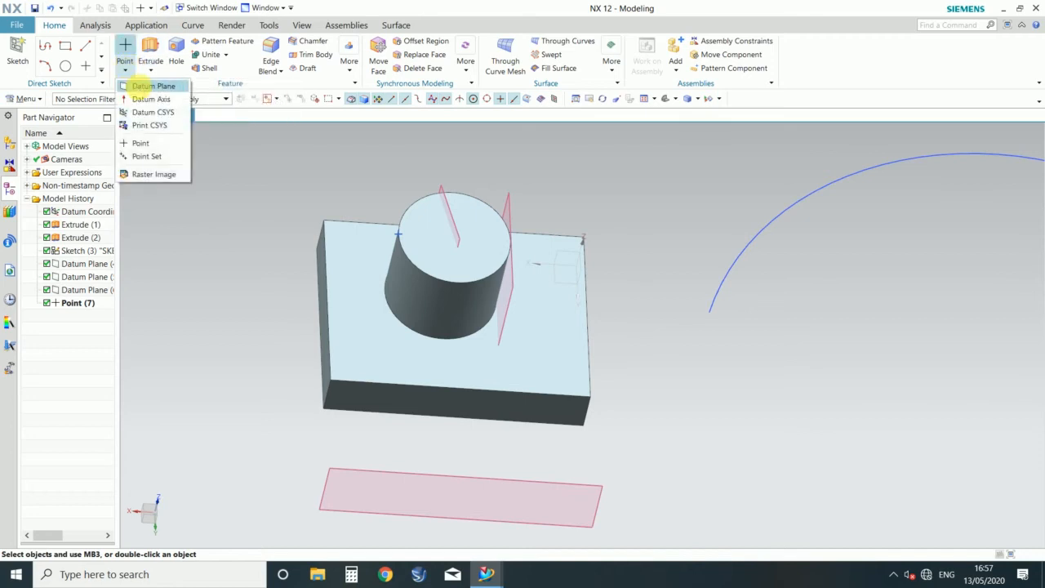
{"action": "left_click", "coordinate": [148, 86]}
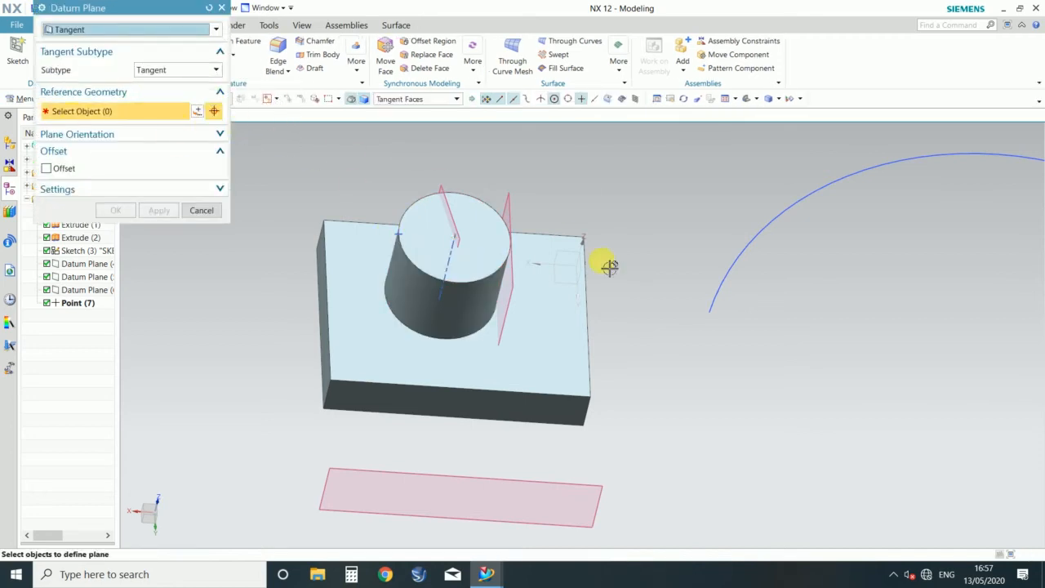
{"action": "left_click", "coordinate": [460, 302]}
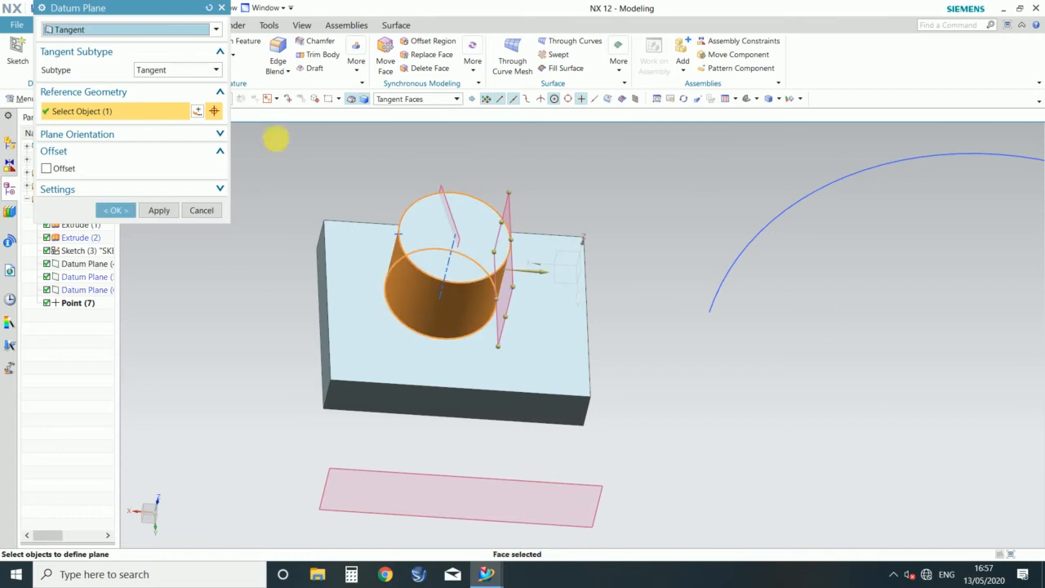
{"action": "scroll", "coordinate": [388, 236], "scroll_direction": "down", "scroll_amount": 3}
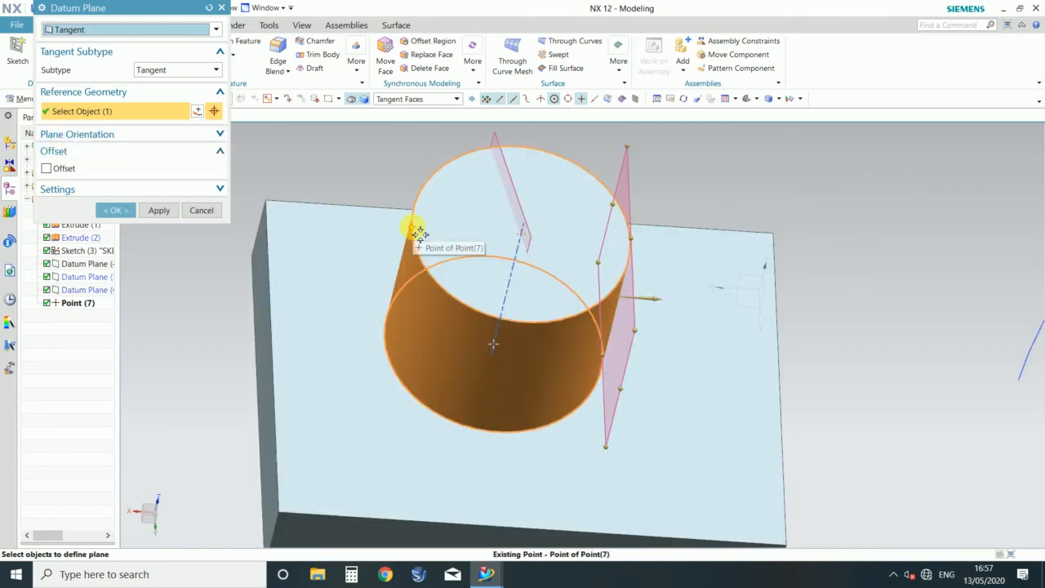
{"action": "left_click", "coordinate": [416, 234]}
{"action": "scroll", "coordinate": [618, 240], "scroll_direction": "up", "scroll_amount": 3}
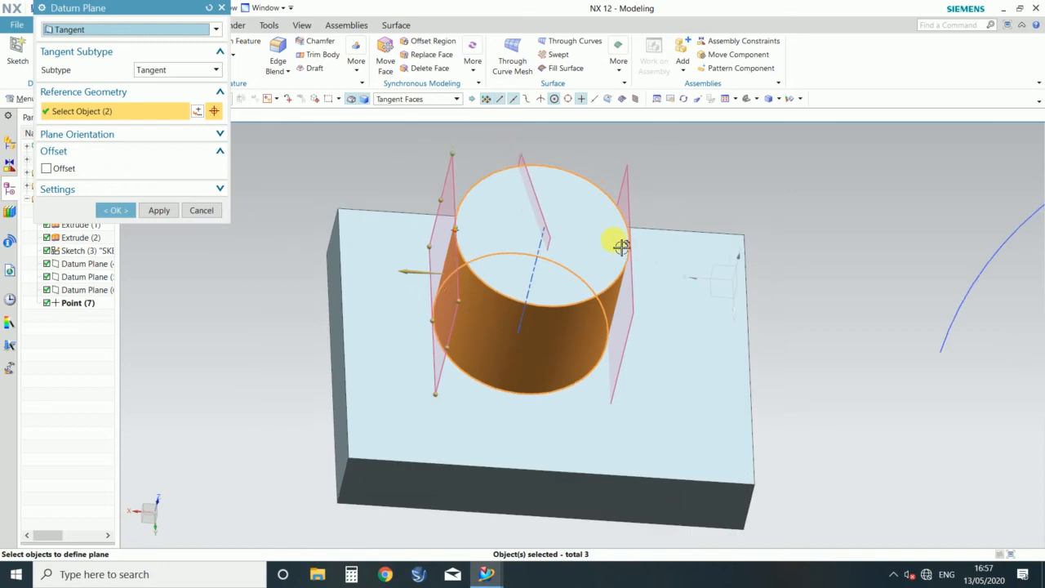
Step: Check the tangent plane through the point against the cylinder and create it without an offset
{"action": "middle_click_drag", "start_coordinate": [333, 265], "coordinate": [564, 343]}
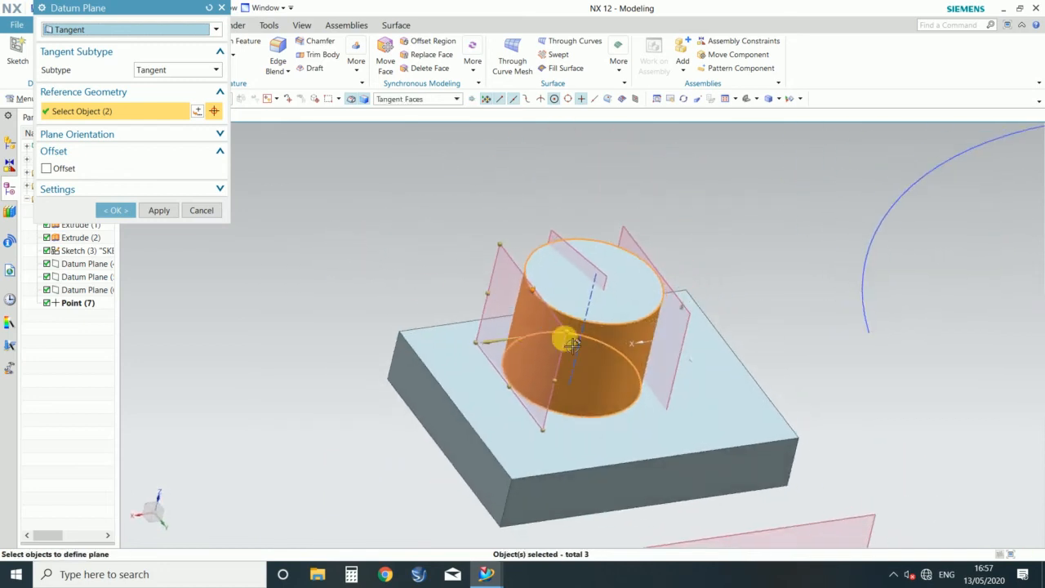
{"action": "scroll", "coordinate": [521, 316], "scroll_direction": "down", "scroll_amount": 3}
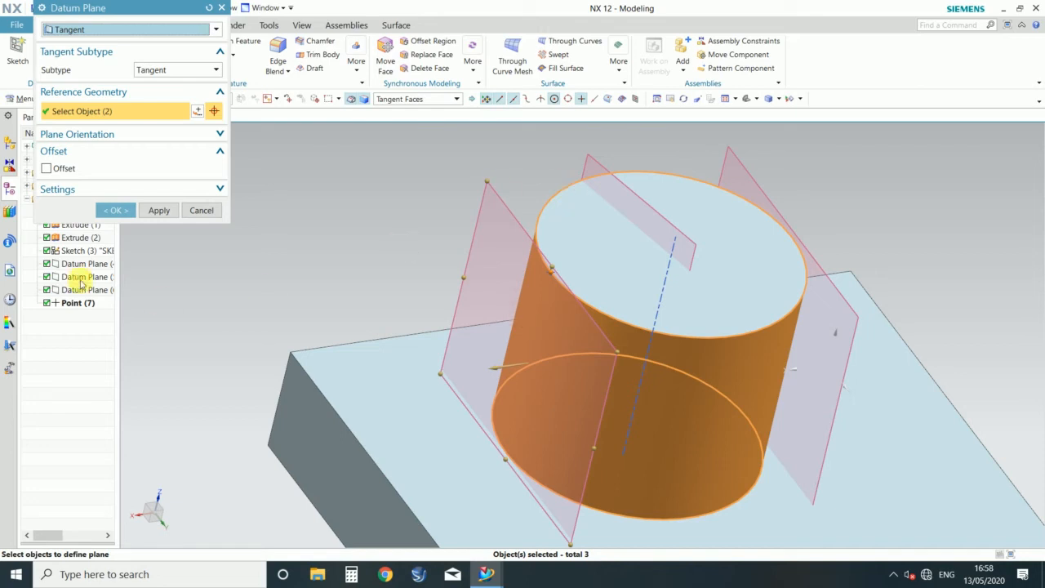
{"action": "left_click", "coordinate": [116, 212]}
{"action": "middle_click_drag", "start_coordinate": [411, 232], "coordinate": [331, 228]}
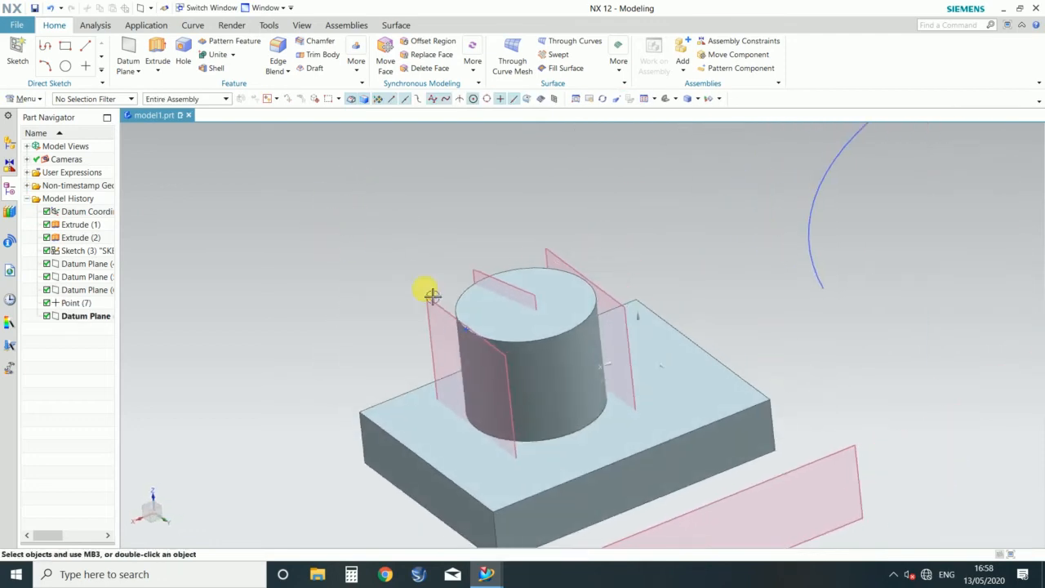
{"action": "scroll", "coordinate": [430, 294], "scroll_direction": "up", "scroll_amount": 3}
{"action": "scroll", "coordinate": [413, 286], "scroll_direction": "down", "scroll_amount": 3}
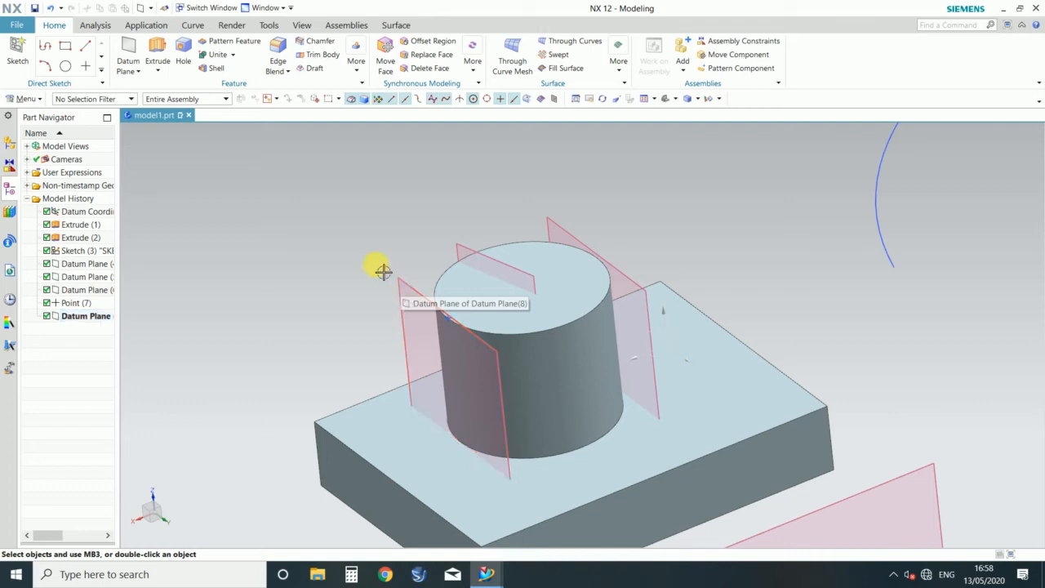
Step: Start a new datum plane of type Through Object and define it with the cylinder's curved face
{"action": "left_click", "coordinate": [137, 67]}
{"action": "left_click", "coordinate": [149, 86]}
{"action": "left_click", "coordinate": [92, 30]}
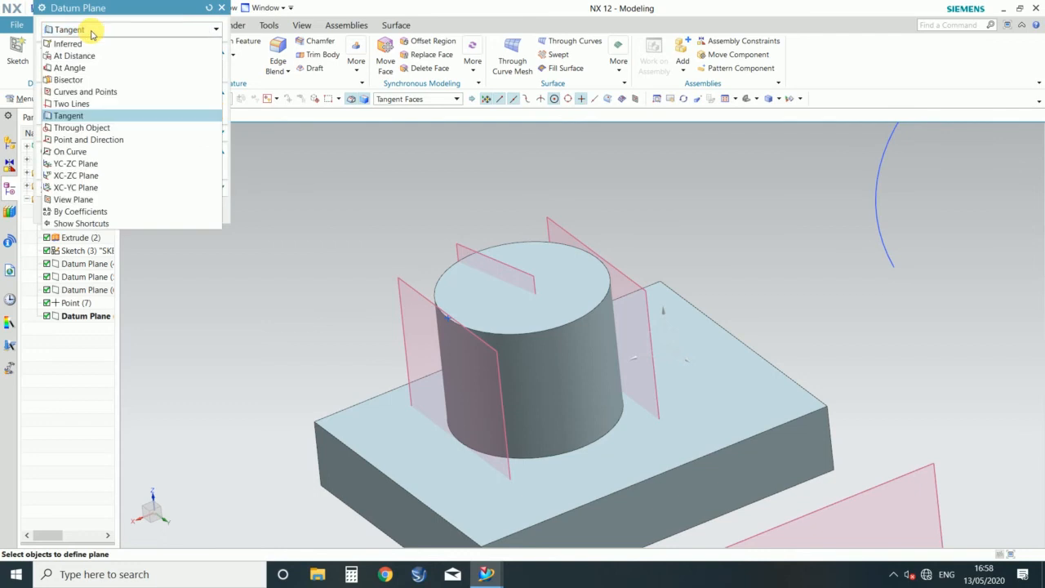
{"action": "left_click", "coordinate": [78, 130]}
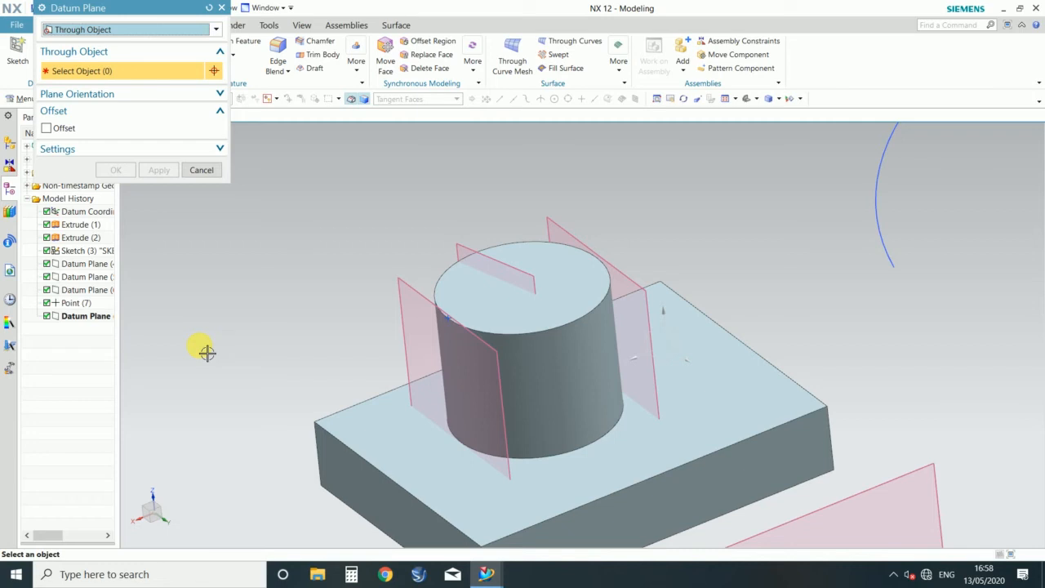
{"action": "left_click", "coordinate": [583, 349]}
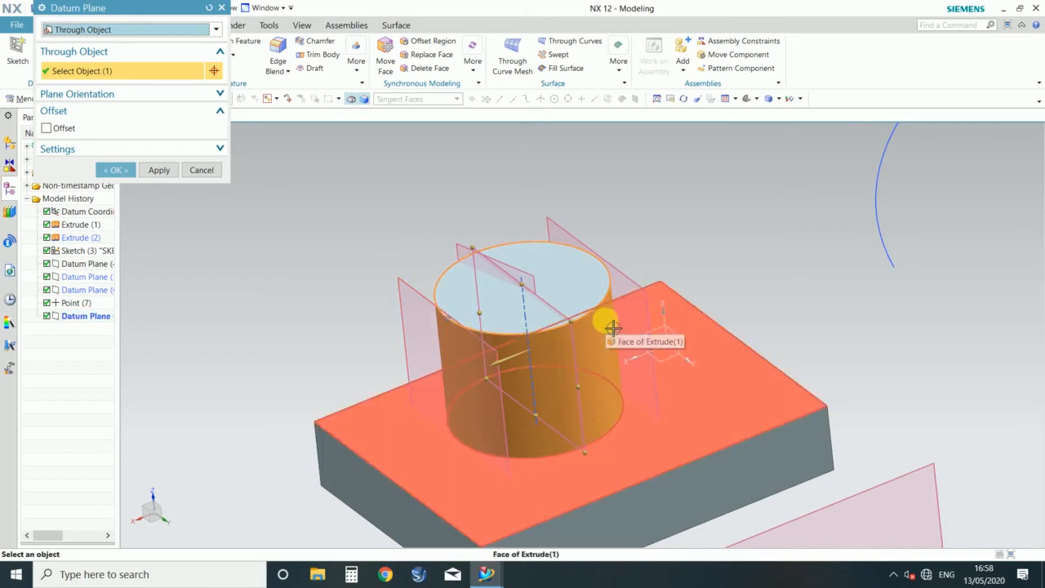
Step: Switch the datum plane type to Point and Direction and pick the arc's near endpoint as the through point
{"action": "left_click", "coordinate": [216, 31]}
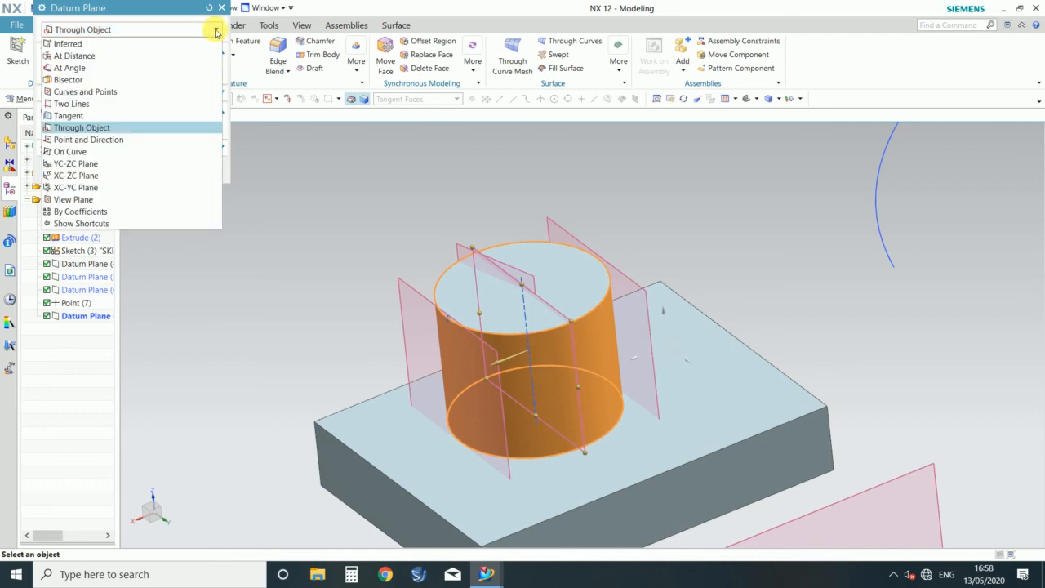
{"action": "left_click", "coordinate": [63, 143]}
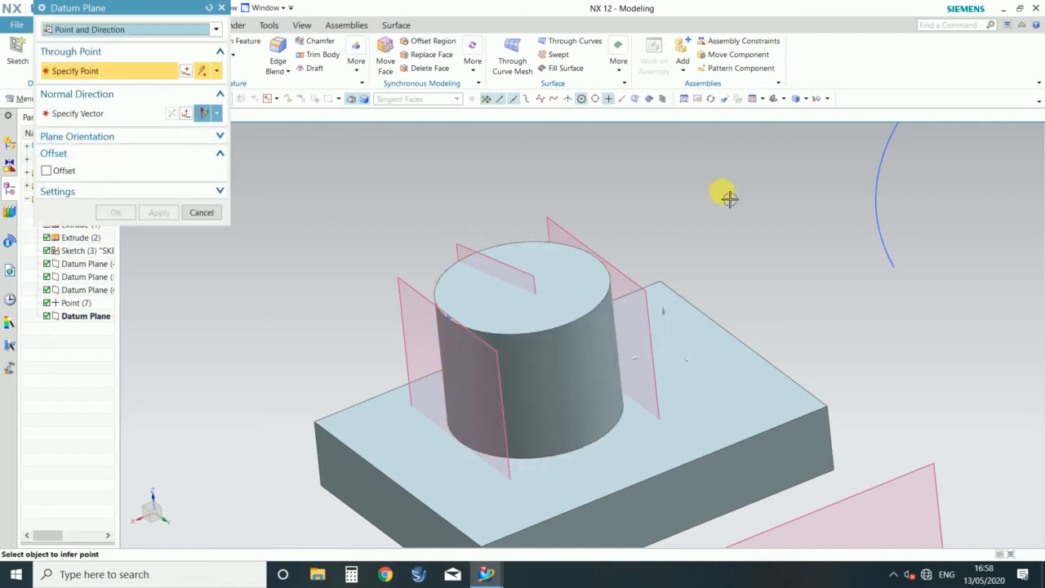
{"action": "scroll", "coordinate": [828, 287], "scroll_direction": "down", "scroll_amount": 3}
{"action": "scroll", "coordinate": [825, 301], "scroll_direction": "up", "scroll_amount": 1}
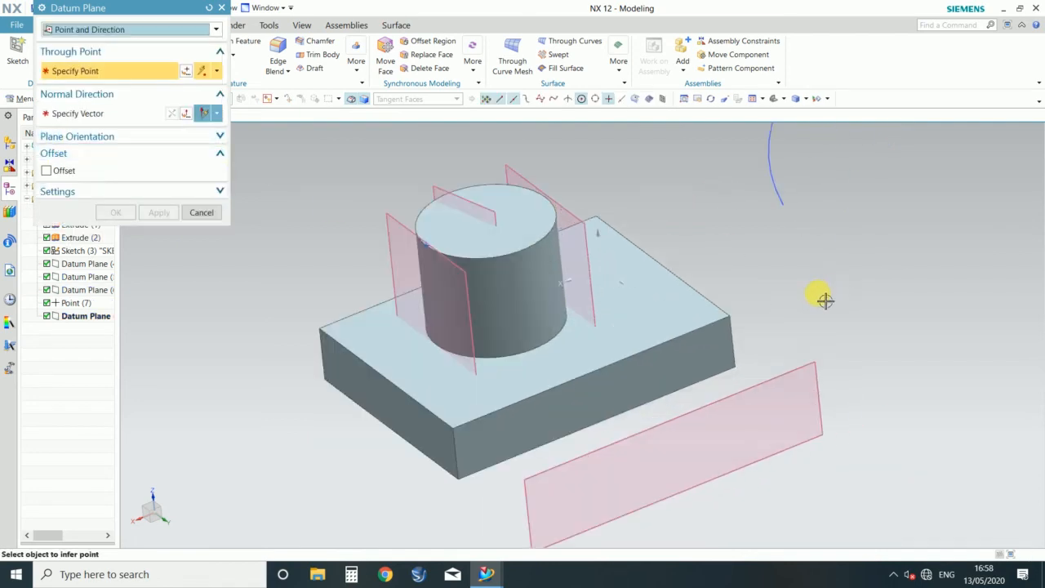
{"action": "left_click", "coordinate": [785, 205]}
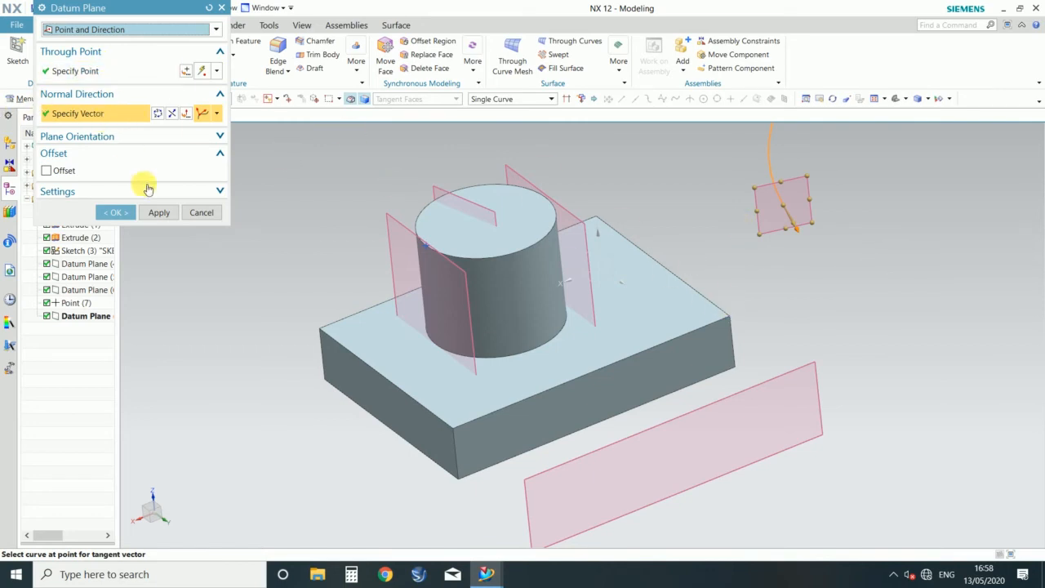
Step: Use the block's long upper edge as the plane's normal direction and remove the arc from the vector selection
{"action": "left_click", "coordinate": [642, 356]}
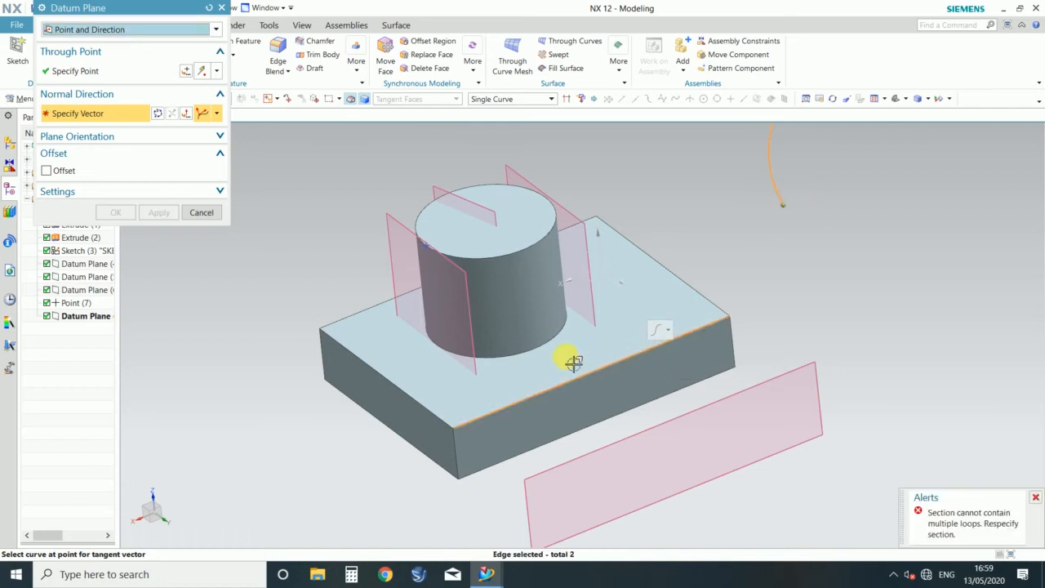
{"action": "scroll", "coordinate": [574, 362], "scroll_direction": "down", "scroll_amount": 3}
{"action": "scroll", "coordinate": [882, 243], "scroll_direction": "up", "scroll_amount": 2}
{"action": "scroll", "coordinate": [716, 366], "scroll_direction": "down", "scroll_amount": 3}
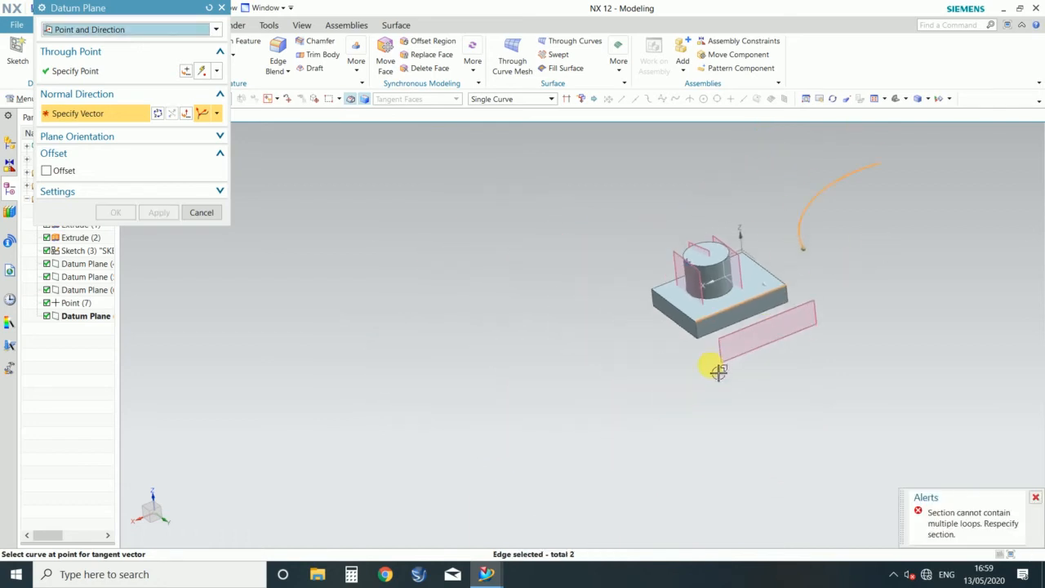
{"action": "scroll", "coordinate": [755, 237], "scroll_direction": "up", "scroll_amount": 2}
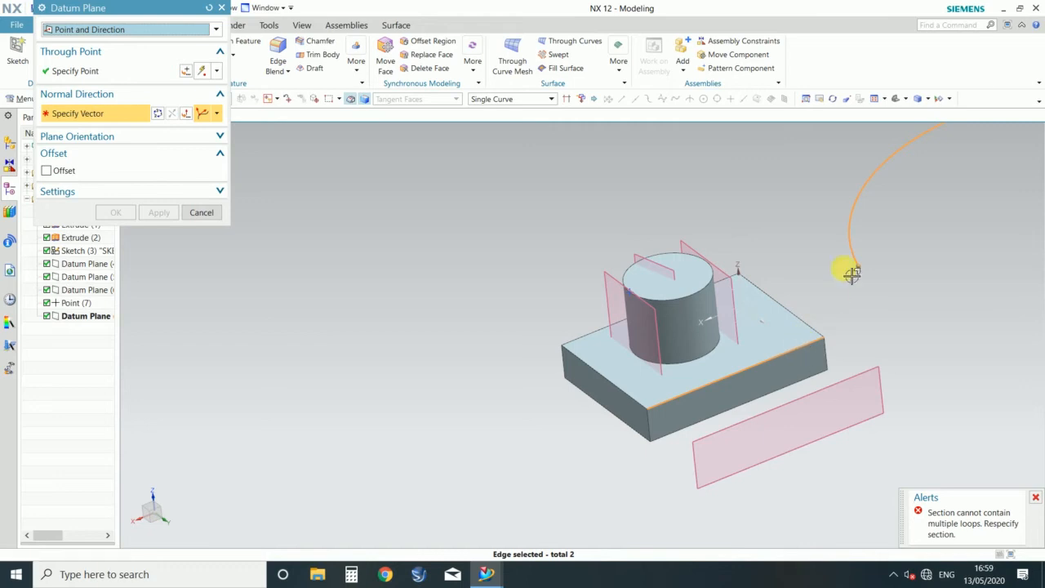
{"action": "left_click", "coordinate": [849, 215]}
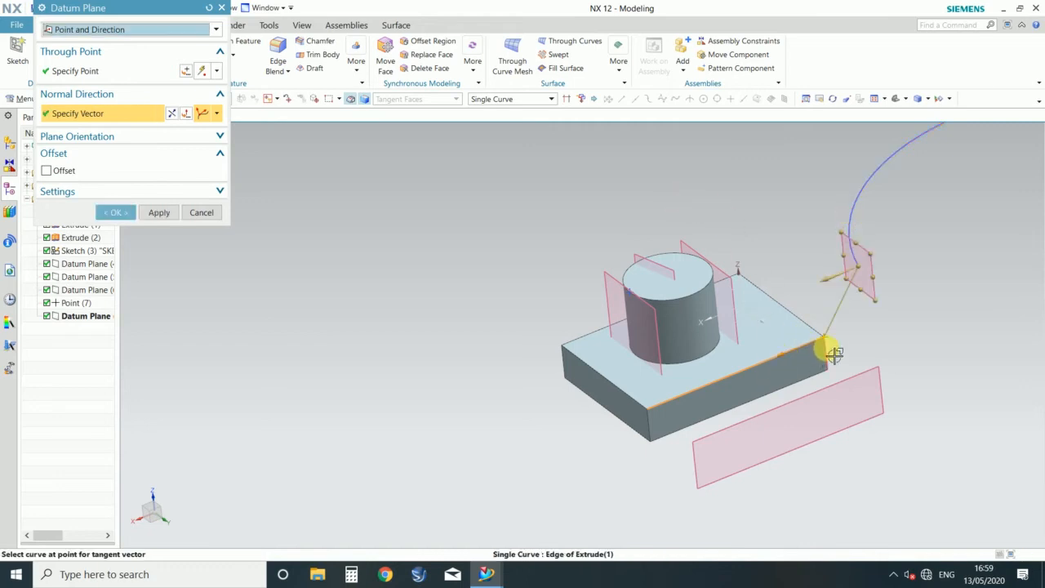
Step: Redefine the plane's normal direction with the block's vertical corner edge, removing both upper edges from the vector selection
{"action": "scroll", "coordinate": [828, 350], "scroll_direction": "up", "scroll_amount": 2}
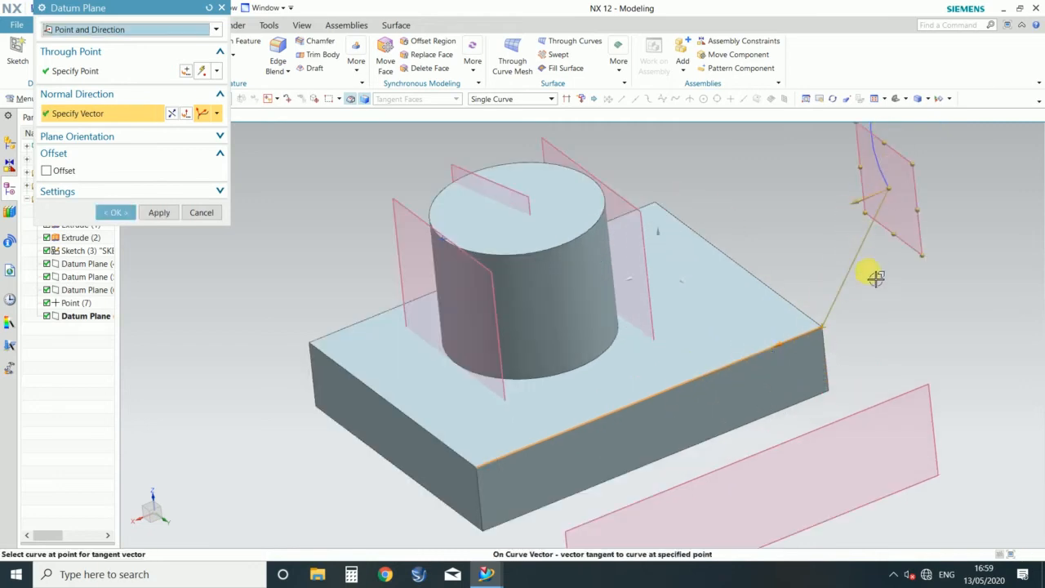
{"action": "left_click", "coordinate": [789, 303]}
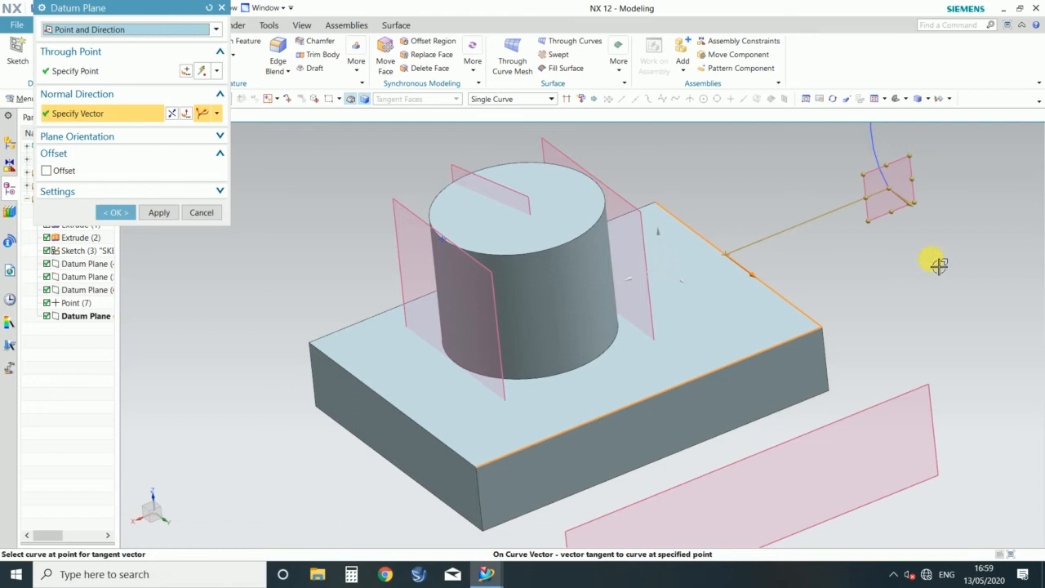
{"action": "left_click", "coordinate": [828, 367]}
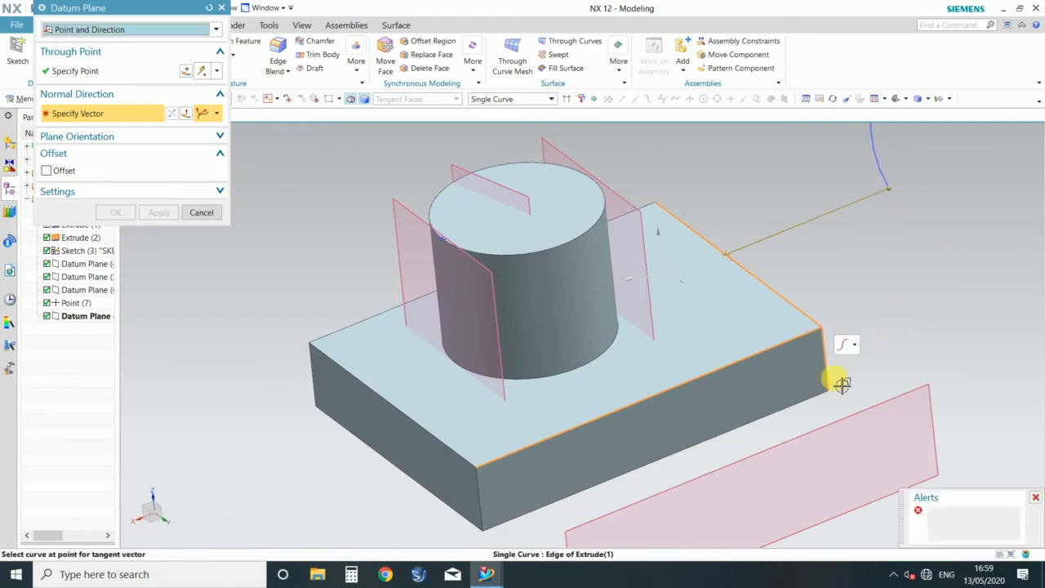
{"action": "left_click", "coordinate": [786, 304], "text": "shift"}
{"action": "left_click", "coordinate": [808, 345], "text": "shift"}
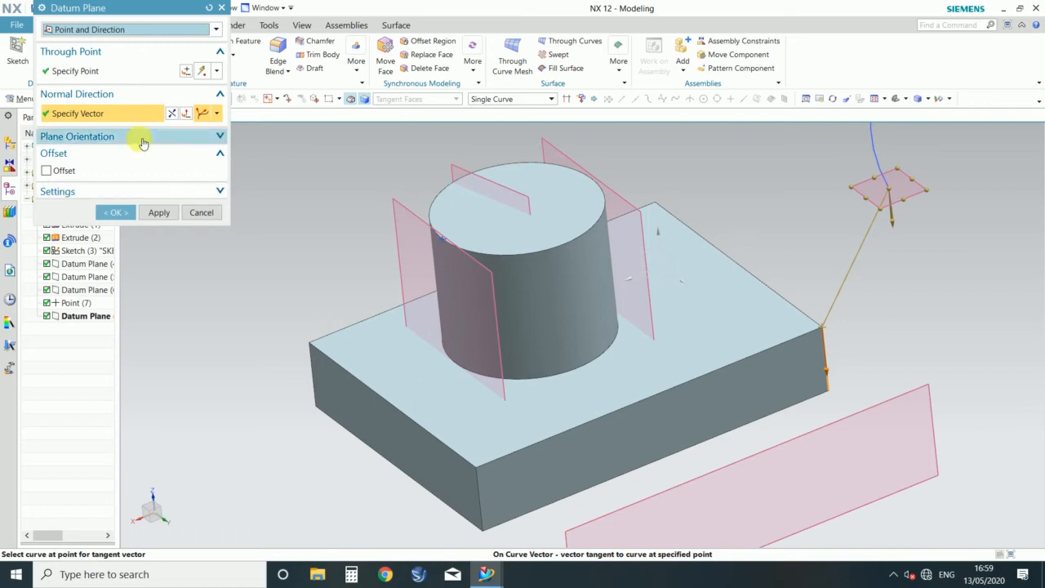
{"action": "left_click", "coordinate": [85, 72]}
Step: Switch the datum plane type to On Curve and pick the arc as the curve
{"action": "left_click", "coordinate": [142, 31]}
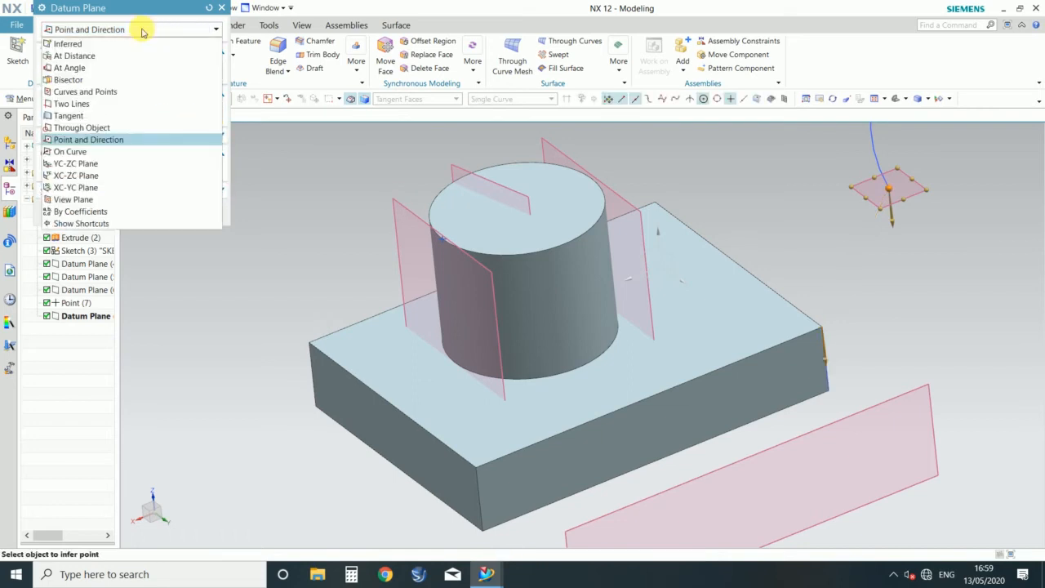
{"action": "left_click", "coordinate": [70, 151]}
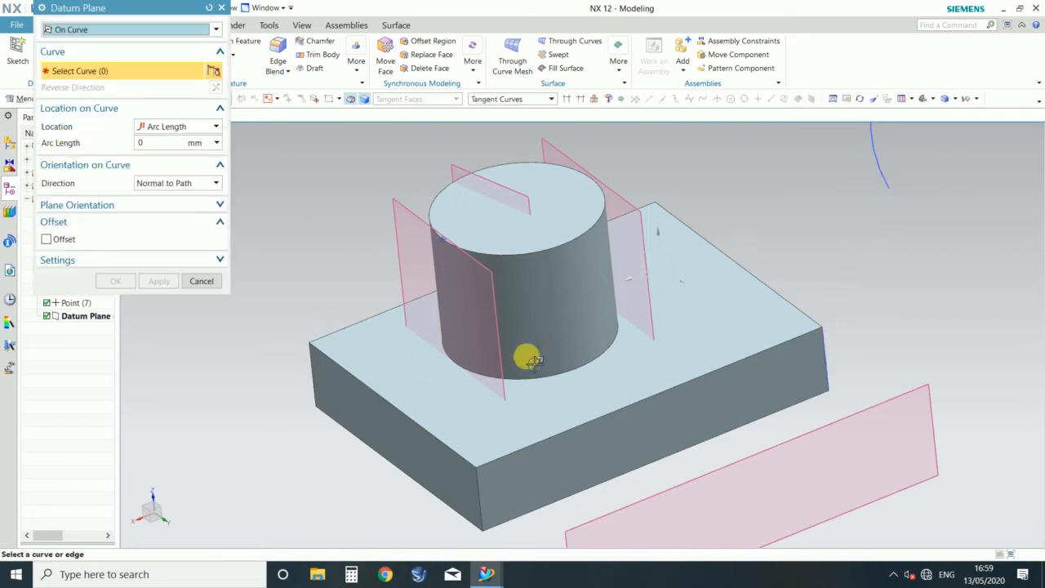
{"action": "scroll", "coordinate": [532, 360], "scroll_direction": "down", "scroll_amount": 3}
{"action": "scroll", "coordinate": [399, 369], "scroll_direction": "down", "scroll_amount": 3}
{"action": "scroll", "coordinate": [675, 266], "scroll_direction": "up", "scroll_amount": 3}
{"action": "scroll", "coordinate": [361, 264], "scroll_direction": "up", "scroll_amount": 2}
{"action": "scroll", "coordinate": [453, 244], "scroll_direction": "down", "scroll_amount": 2}
{"action": "scroll", "coordinate": [453, 243], "scroll_direction": "down", "scroll_amount": 1}
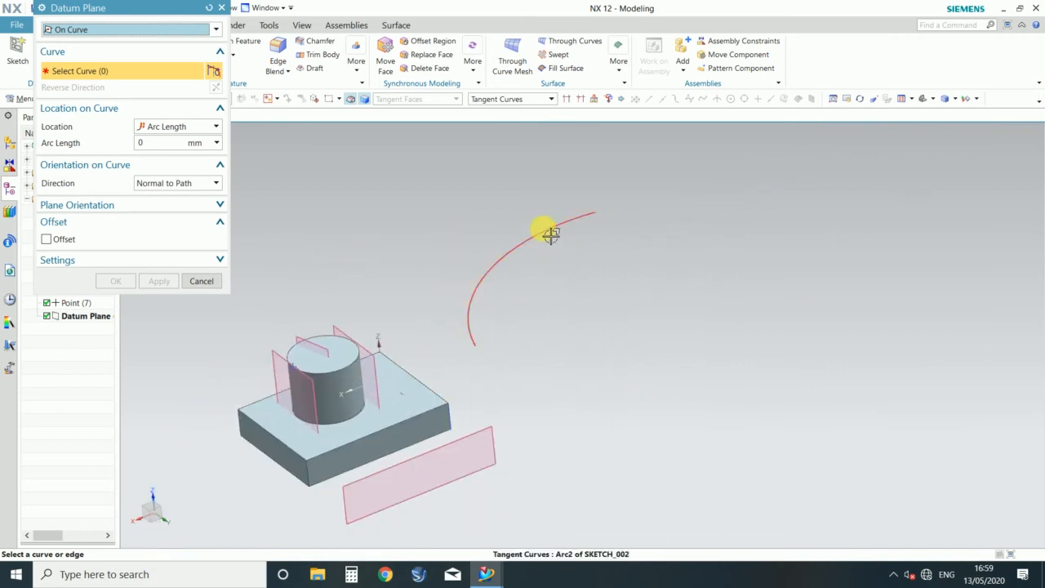
{"action": "left_click", "coordinate": [552, 235]}
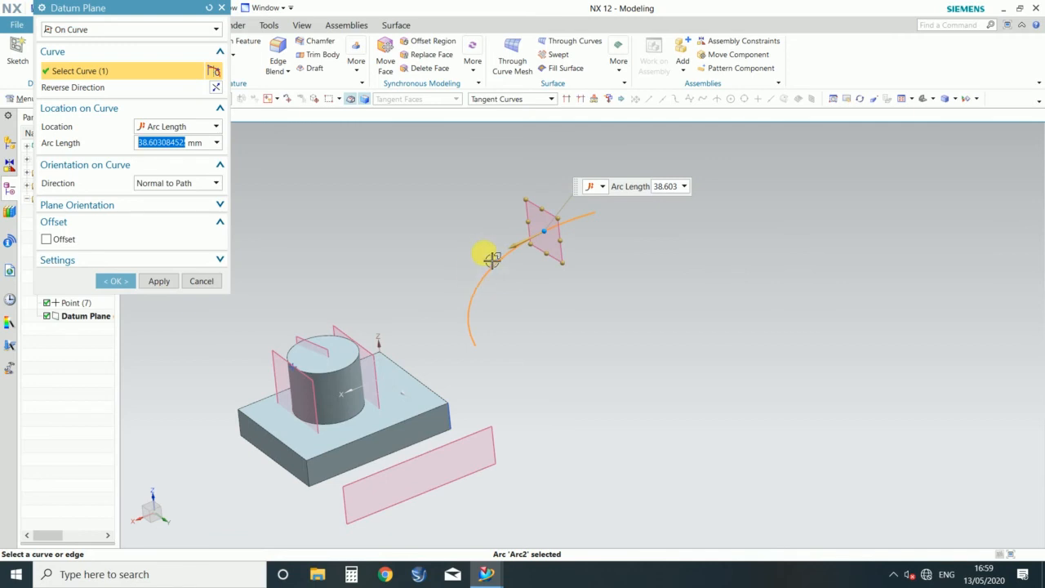
Step: Slide the plane to the arc's end at arc length 0 and try the offset option on and off
{"action": "scroll", "coordinate": [492, 260], "scroll_direction": "up", "scroll_amount": 2}
{"action": "left_click_drag", "start_coordinate": [612, 210], "coordinate": [748, 147]}
{"action": "left_click_drag", "start_coordinate": [520, 307], "coordinate": [712, 171]}
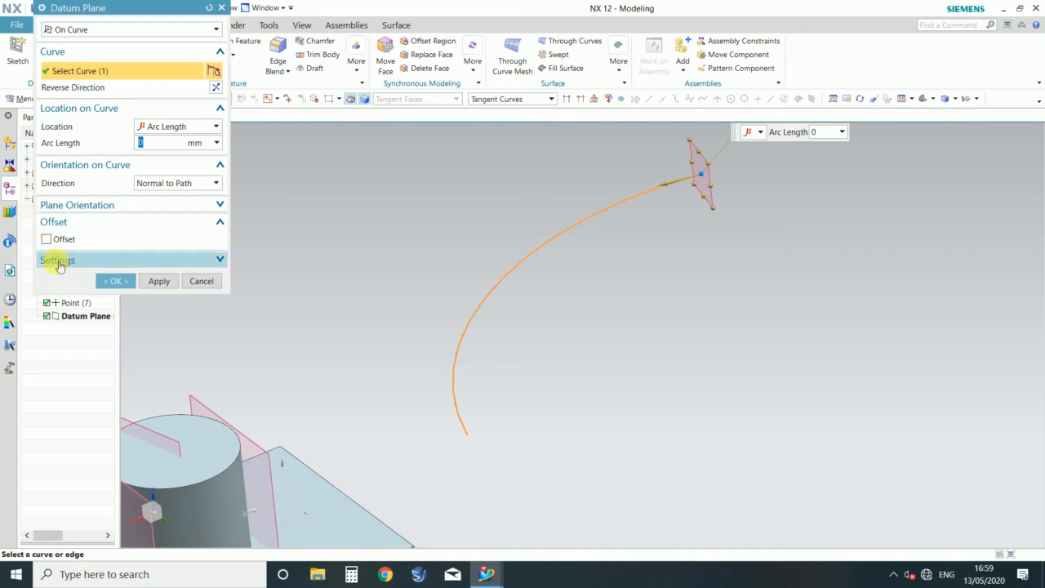
{"action": "left_click", "coordinate": [46, 239]}
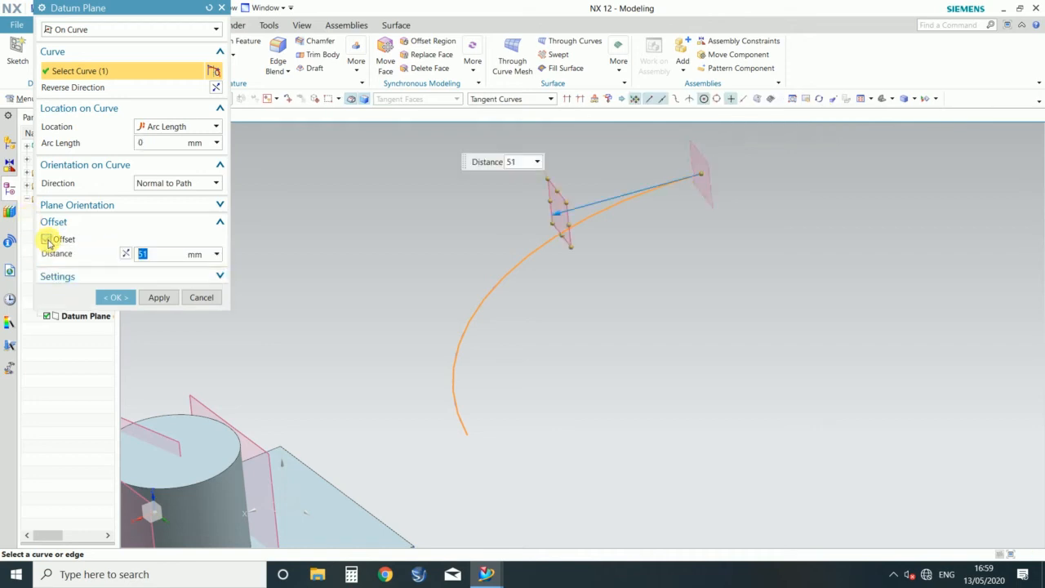
{"action": "left_click", "coordinate": [47, 240]}
Step: Slide the plane along the arc to an arc length of about 49 mm and create it normal to the path
{"action": "left_click_drag", "start_coordinate": [706, 171], "coordinate": [577, 235]}
{"action": "left_click", "coordinate": [115, 281]}
{"action": "middle_click_drag", "start_coordinate": [572, 327], "coordinate": [707, 359]}
{"action": "scroll", "coordinate": [708, 352], "scroll_direction": "down", "scroll_amount": 4}
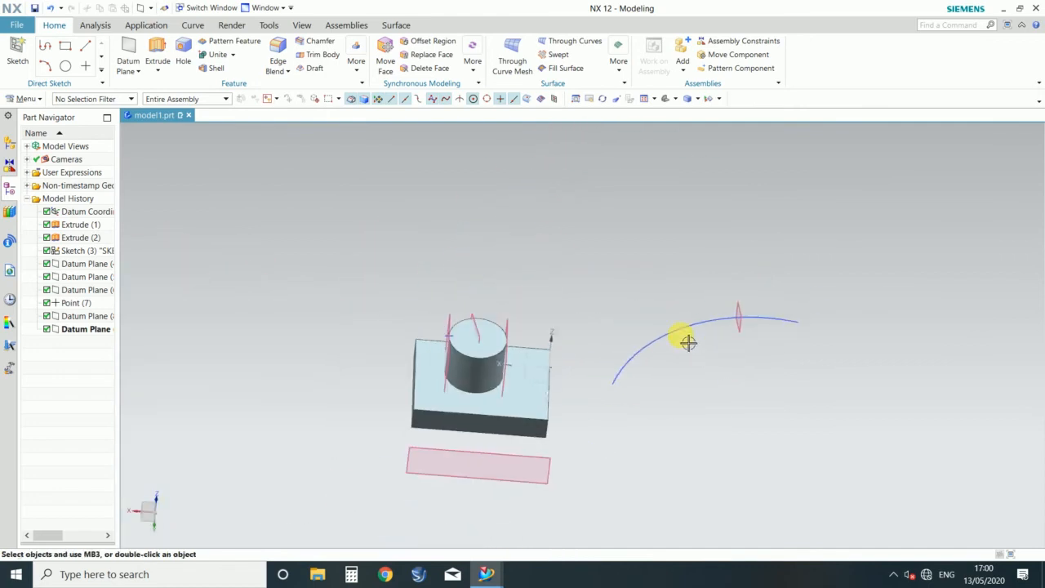
{"action": "scroll", "coordinate": [508, 360], "scroll_direction": "up", "scroll_amount": 3}
Step: Start a new datum plane of type YC-ZC Plane and check its preview at the block's corner
{"action": "left_click", "coordinate": [128, 51]}
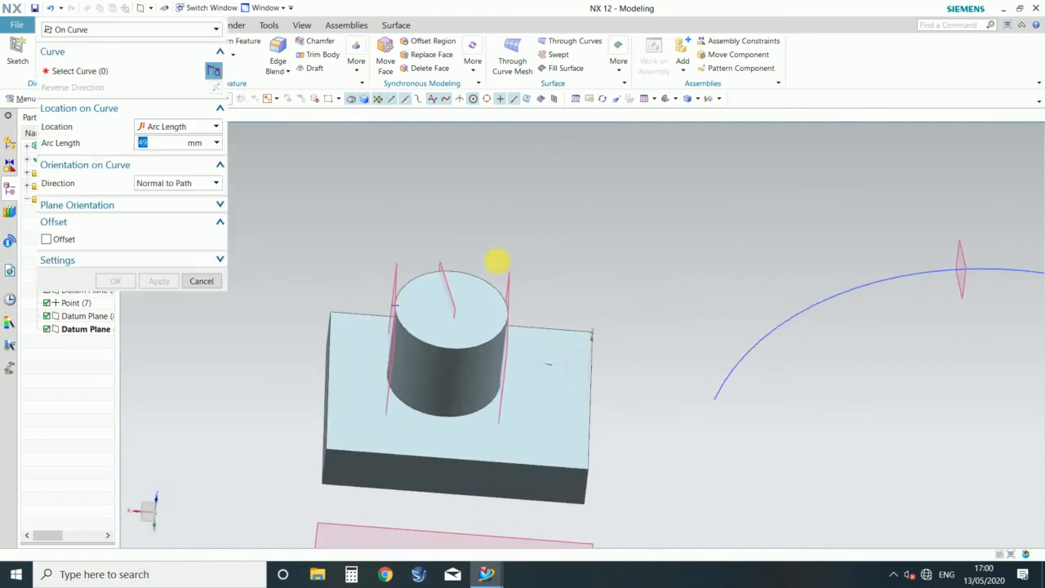
{"action": "left_click", "coordinate": [133, 30]}
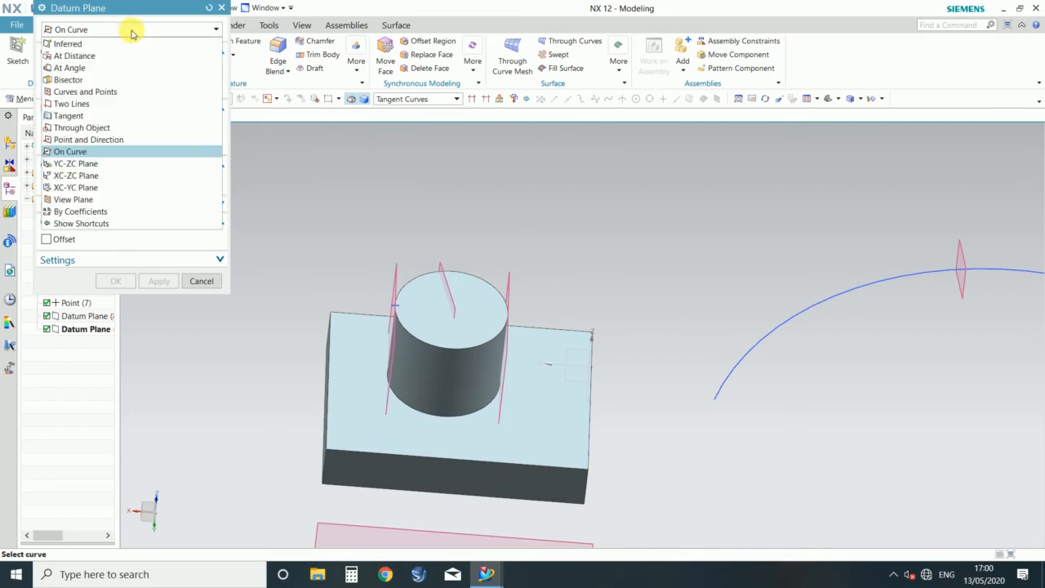
{"action": "left_click", "coordinate": [67, 166]}
{"action": "middle_click_drag", "start_coordinate": [667, 404], "coordinate": [763, 397]}
{"action": "scroll", "coordinate": [815, 407], "scroll_direction": "down", "scroll_amount": 3}
{"action": "scroll", "coordinate": [800, 354], "scroll_direction": "up", "scroll_amount": 3}
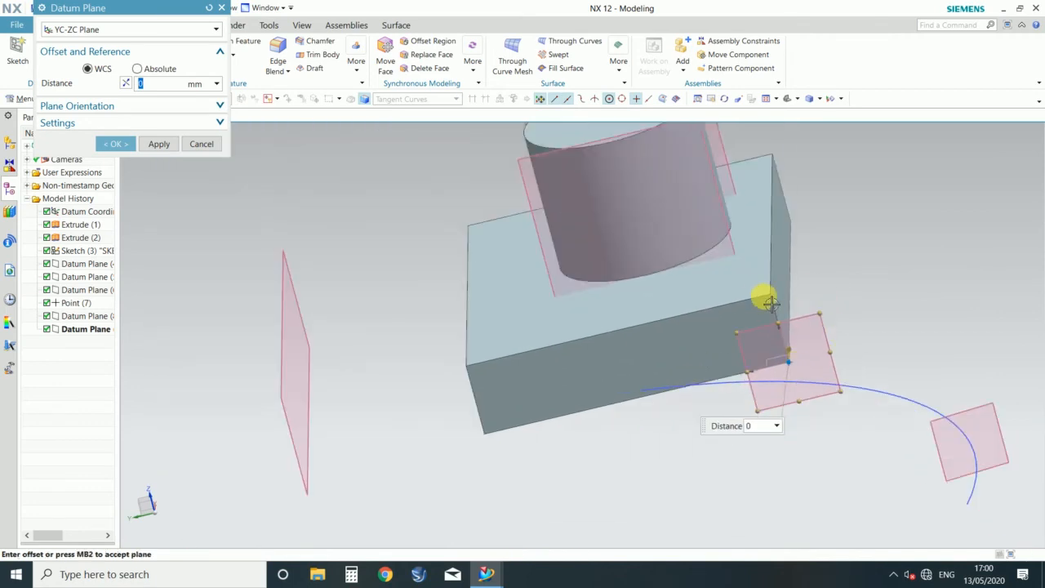
Step: Preview the XC-ZC Plane type and the XC-YC Plane type at zero distance
{"action": "left_click", "coordinate": [72, 29]}
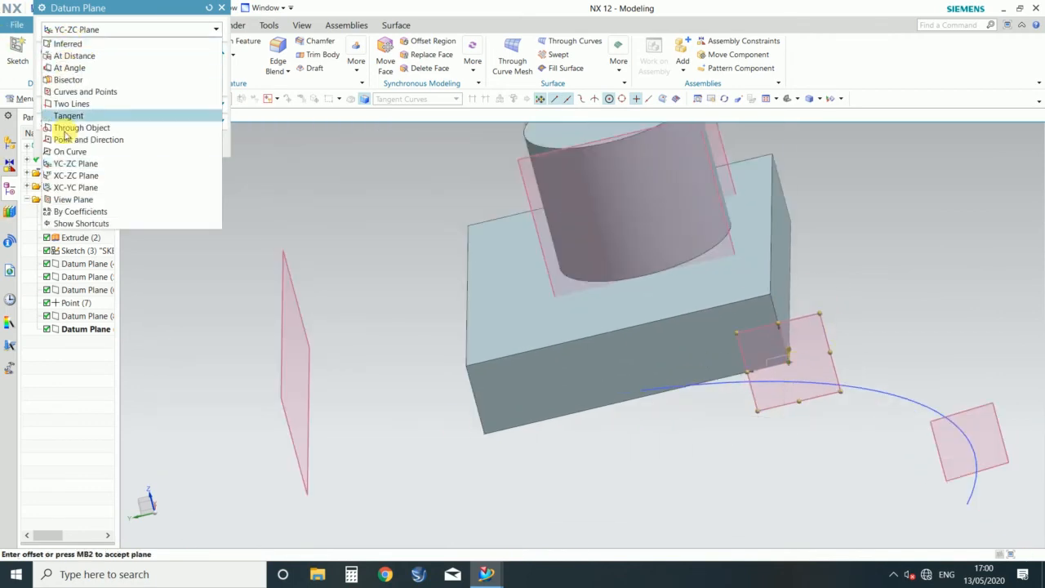
{"action": "left_click", "coordinate": [69, 176]}
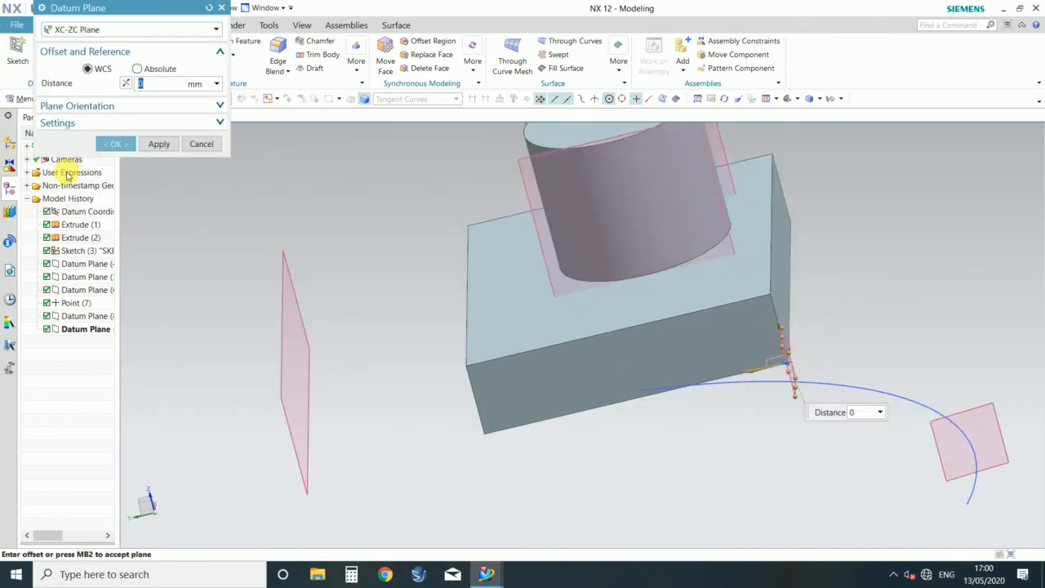
{"action": "left_click", "coordinate": [127, 30]}
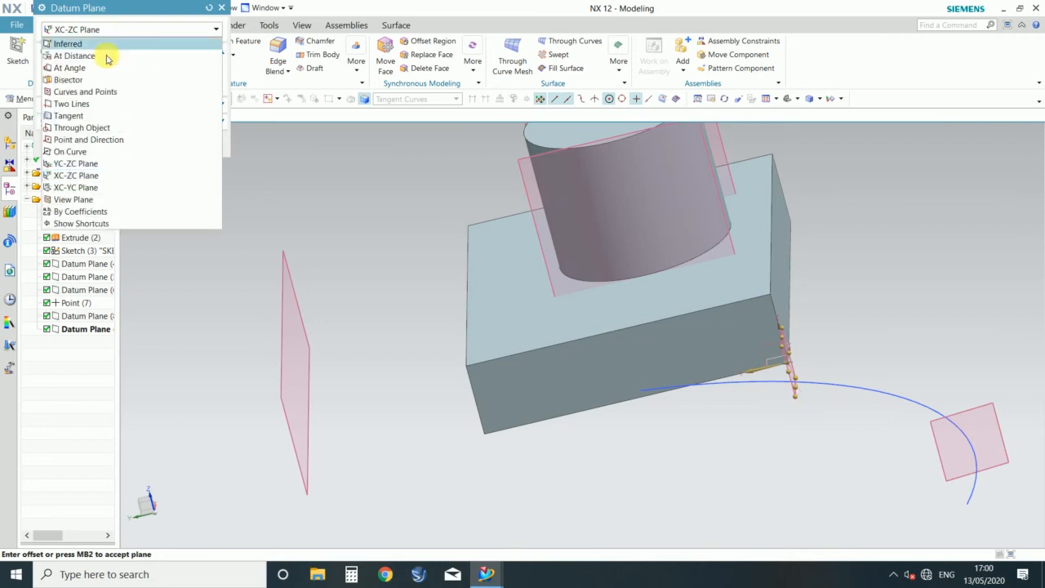
{"action": "left_click", "coordinate": [75, 187]}
Step: Switch the datum plane type to View Plane and inspect its preview from several viewing angles
{"action": "left_click", "coordinate": [115, 30]}
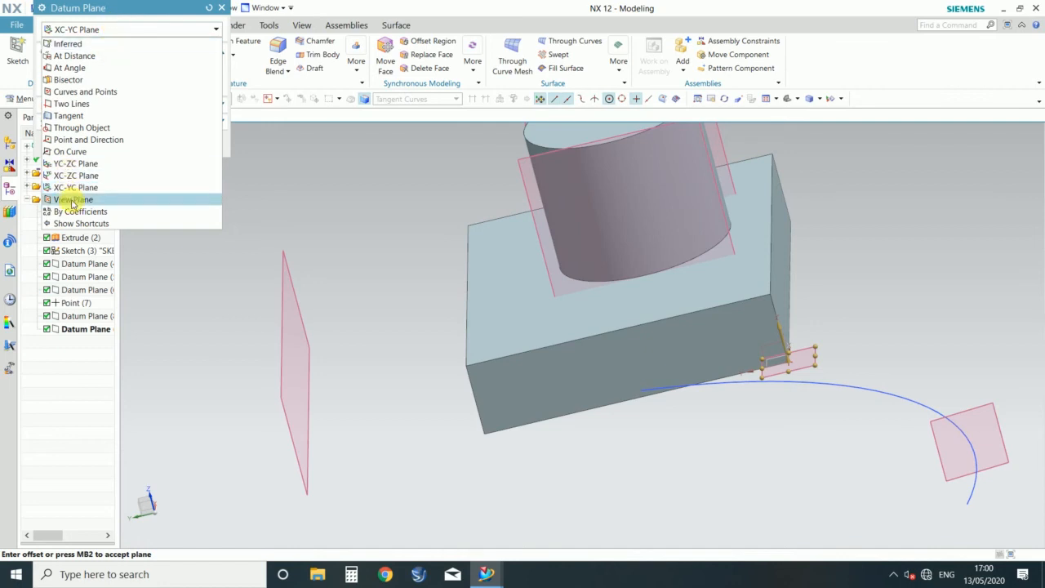
{"action": "left_click", "coordinate": [73, 199]}
{"action": "middle_click_drag", "start_coordinate": [779, 483], "coordinate": [845, 448]}
{"action": "scroll", "coordinate": [748, 371], "scroll_direction": "down", "scroll_amount": 4}
{"action": "middle_click_drag", "start_coordinate": [755, 445], "coordinate": [646, 438]}
{"action": "scroll", "coordinate": [784, 397], "scroll_direction": "up", "scroll_amount": 3}
{"action": "scroll", "coordinate": [666, 442], "scroll_direction": "down", "scroll_amount": 3}
{"action": "middle_click_drag", "start_coordinate": [597, 473], "coordinate": [566, 495]}
{"action": "scroll", "coordinate": [730, 455], "scroll_direction": "up", "scroll_amount": 3}
{"action": "scroll", "coordinate": [731, 455], "scroll_direction": "up", "scroll_amount": 1}
{"action": "middle_click_drag", "start_coordinate": [727, 453], "coordinate": [719, 506]}
{"action": "middle_click_drag", "start_coordinate": [709, 382], "coordinate": [275, 420]}
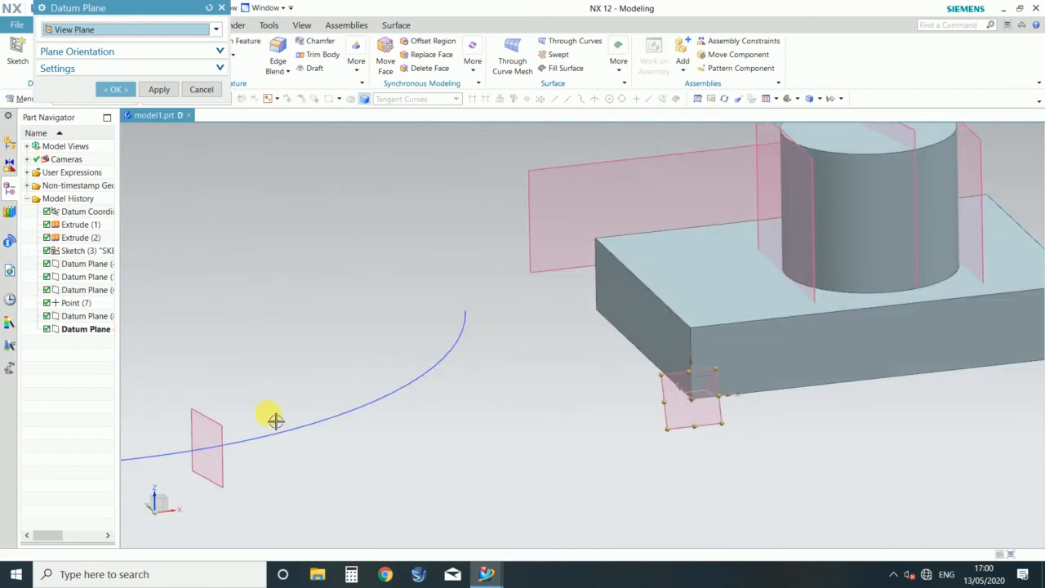
Step: Define the plane By Coefficients with a 35, b -56, c -0.6 and d 89 mm, and check its preview and orientation options
{"action": "left_click", "coordinate": [199, 30]}
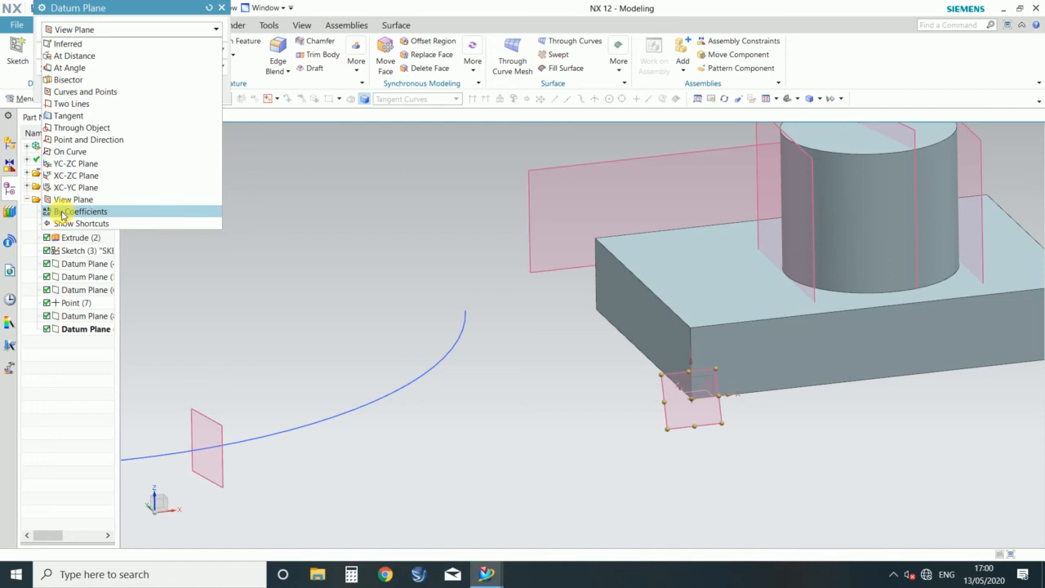
{"action": "left_click", "coordinate": [80, 212]}
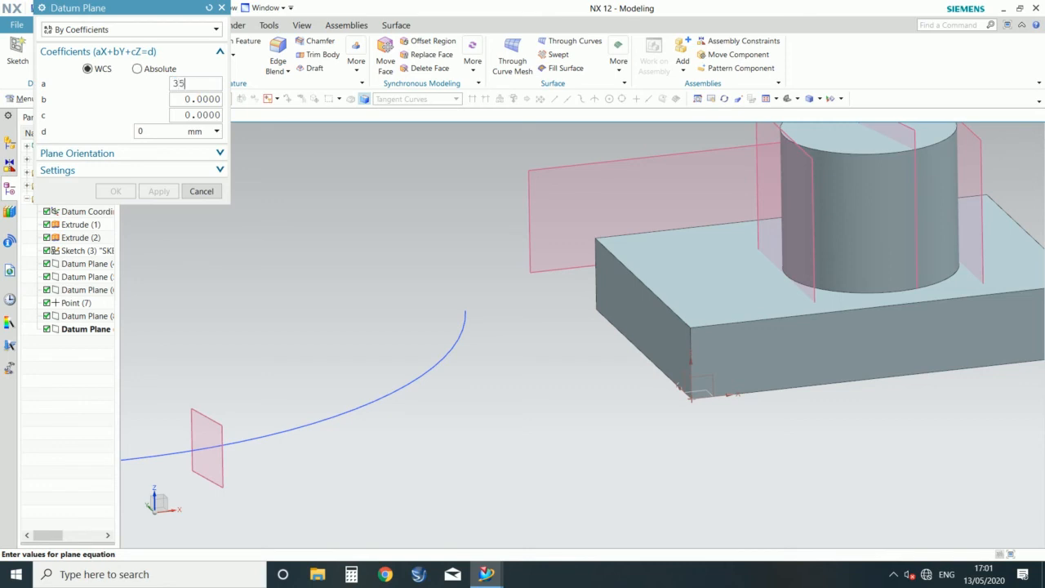
{"action": "double_click", "coordinate": [178, 84]}
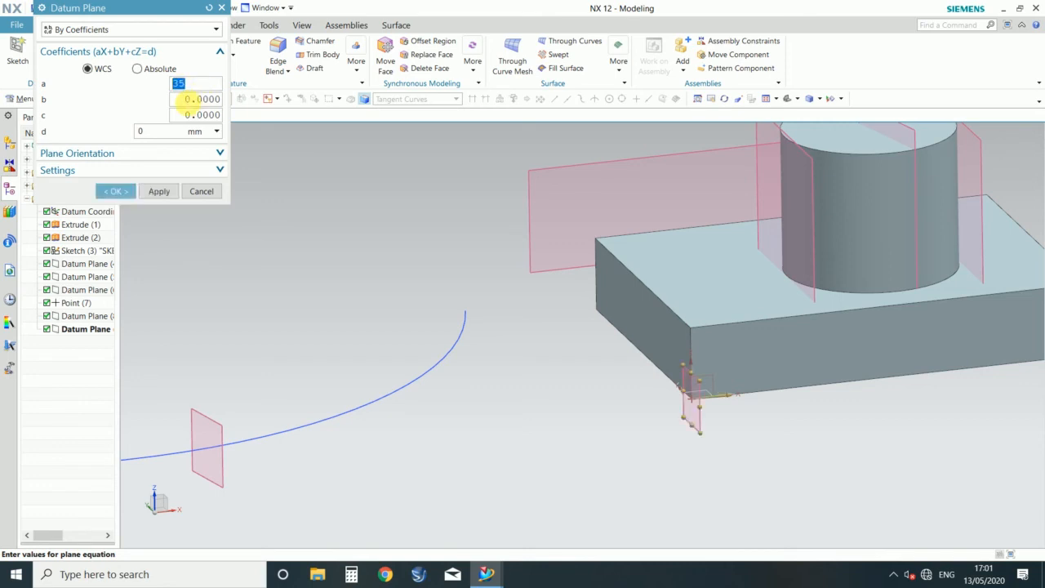
{"action": "left_click", "coordinate": [187, 98]}
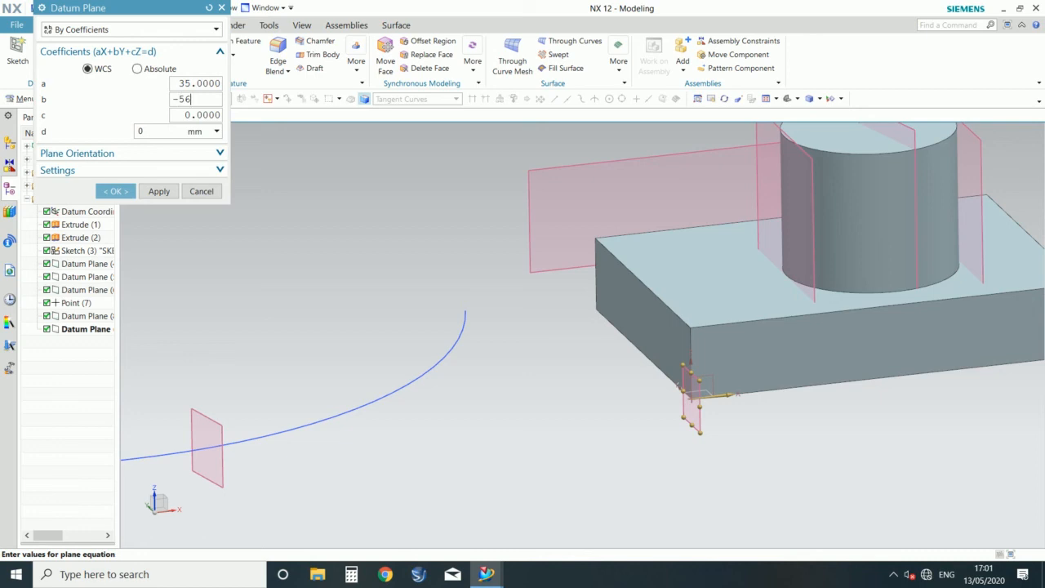
{"action": "left_click", "coordinate": [182, 99]}
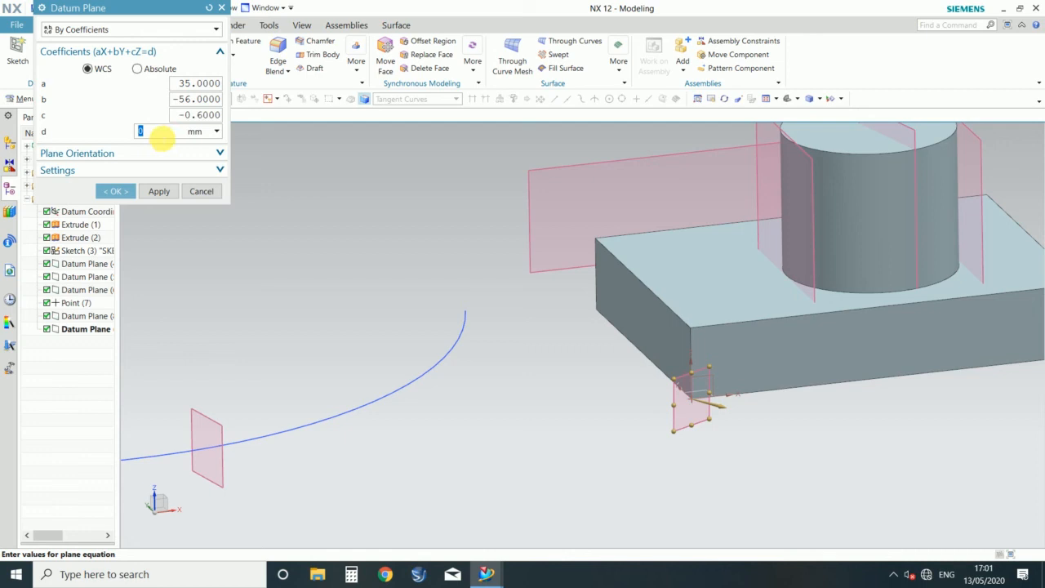
{"action": "double_click", "coordinate": [159, 132]}
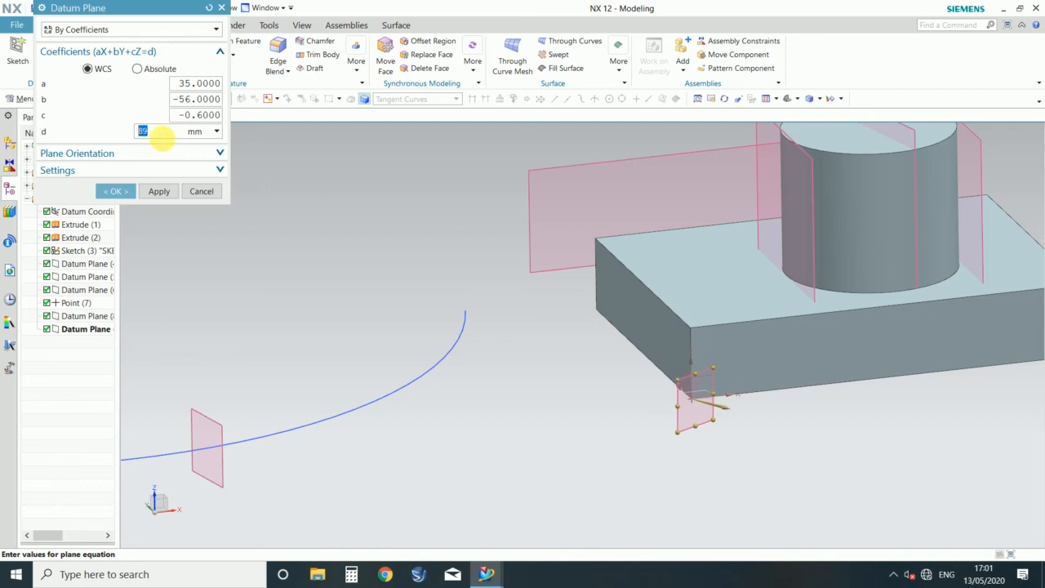
{"action": "scroll", "coordinate": [364, 347], "scroll_direction": "down", "scroll_amount": 3}
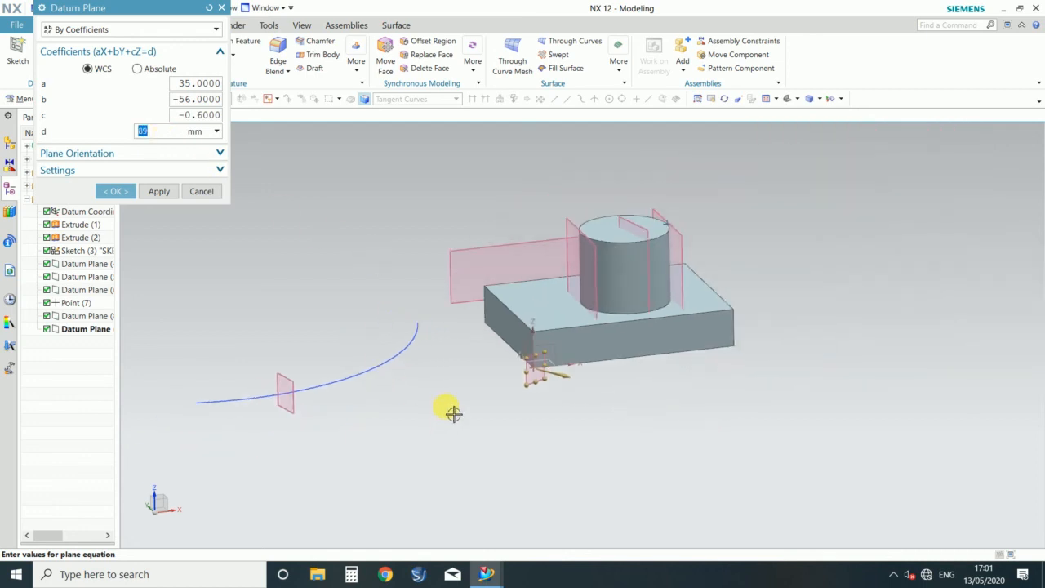
{"action": "middle_click_drag", "start_coordinate": [454, 413], "coordinate": [490, 411]}
{"action": "scroll", "coordinate": [534, 380], "scroll_direction": "up", "scroll_amount": 5}
{"action": "scroll", "coordinate": [578, 377], "scroll_direction": "down", "scroll_amount": 1}
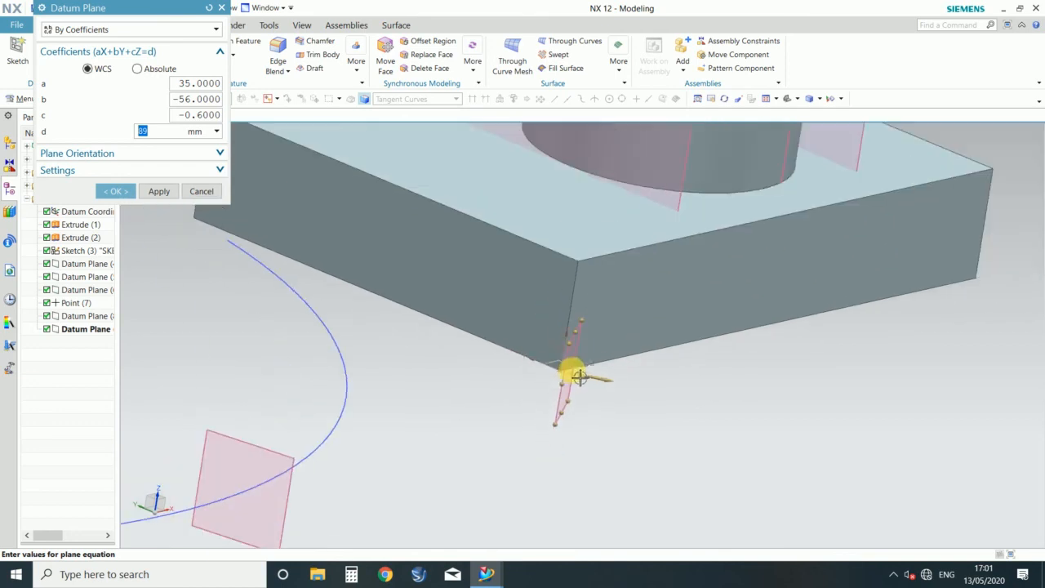
{"action": "middle_click_drag", "start_coordinate": [945, 492], "coordinate": [583, 428]}
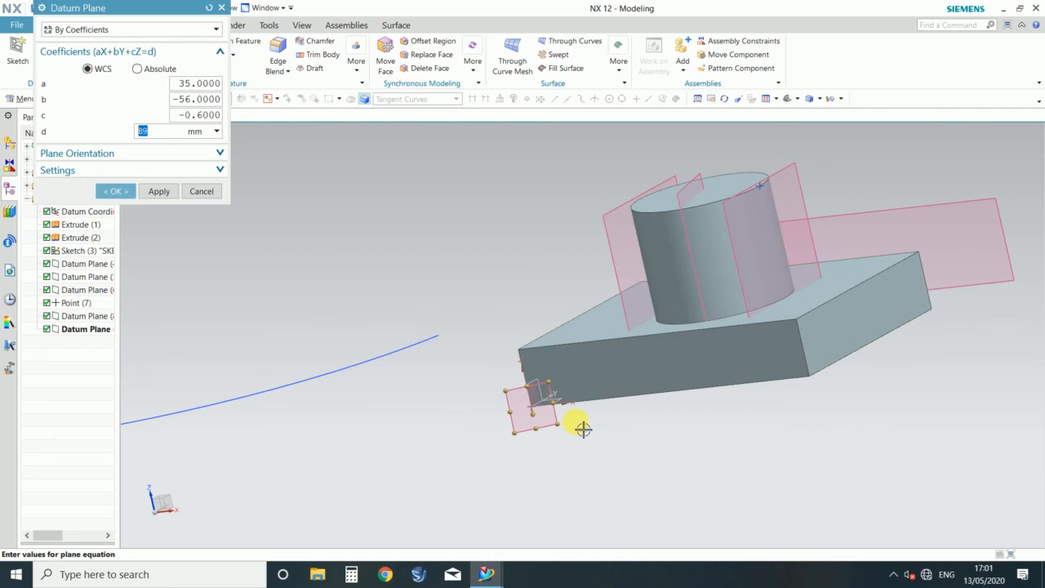
{"action": "left_click", "coordinate": [160, 153]}
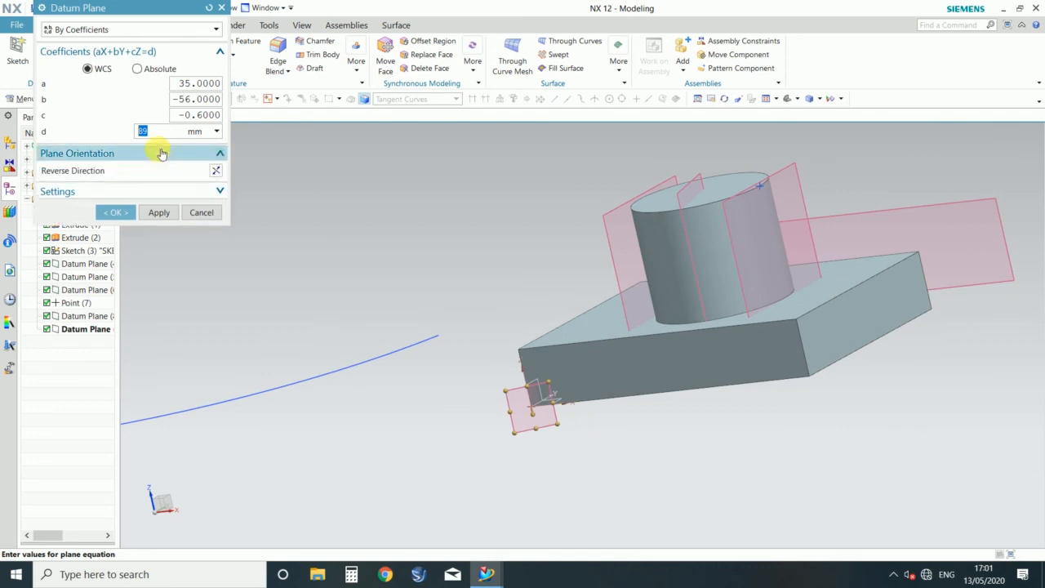
Step: Switch the datum plane type to Inferred and define the plane with two adjacent side faces of the block
{"action": "left_click", "coordinate": [122, 30]}
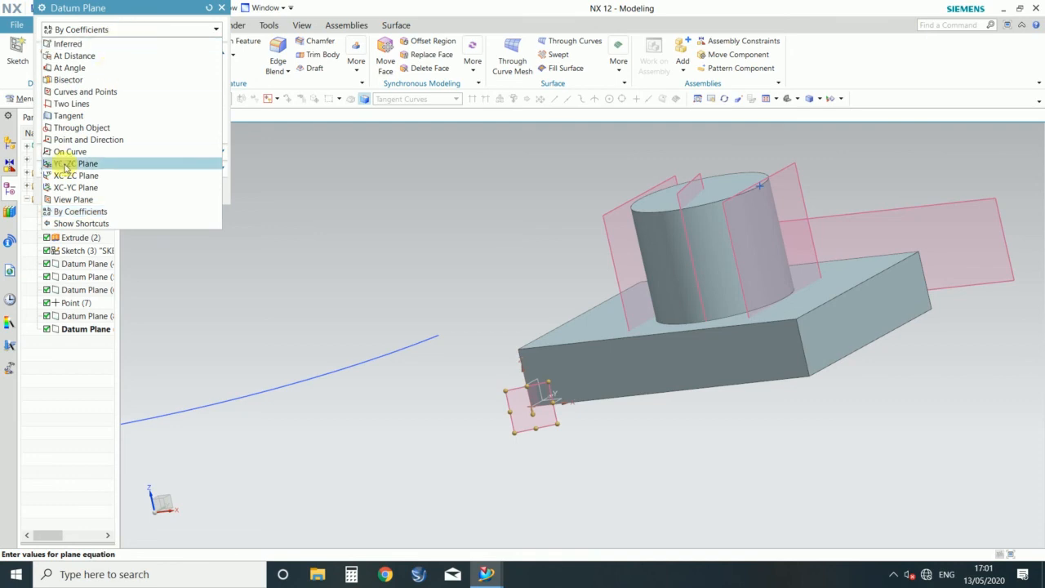
{"action": "left_click", "coordinate": [84, 50]}
{"action": "scroll", "coordinate": [564, 397], "scroll_direction": "down", "scroll_amount": 2}
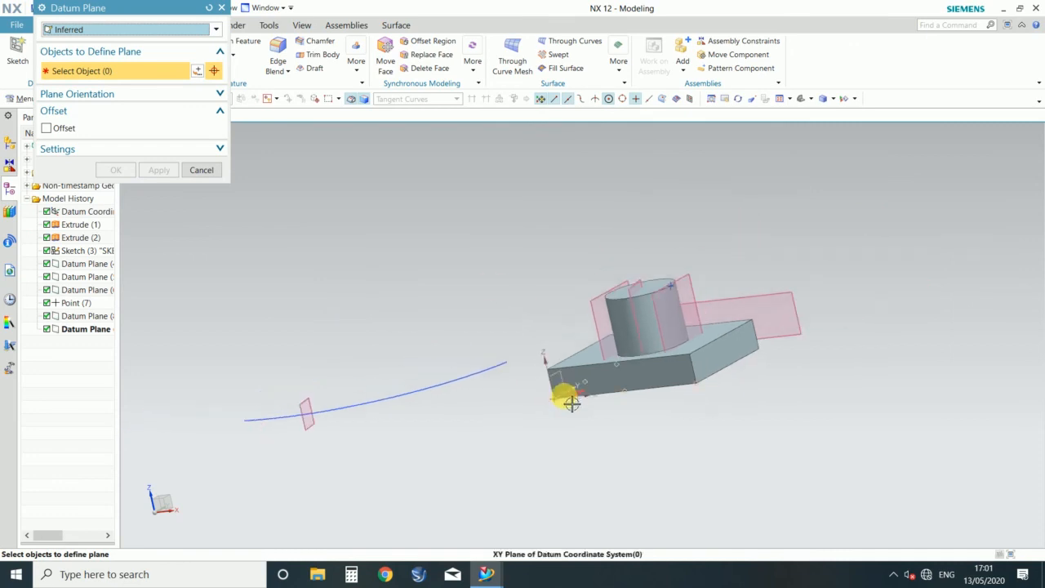
{"action": "middle_click_drag", "start_coordinate": [492, 329], "coordinate": [560, 332]}
{"action": "scroll", "coordinate": [523, 333], "scroll_direction": "up", "scroll_amount": 3}
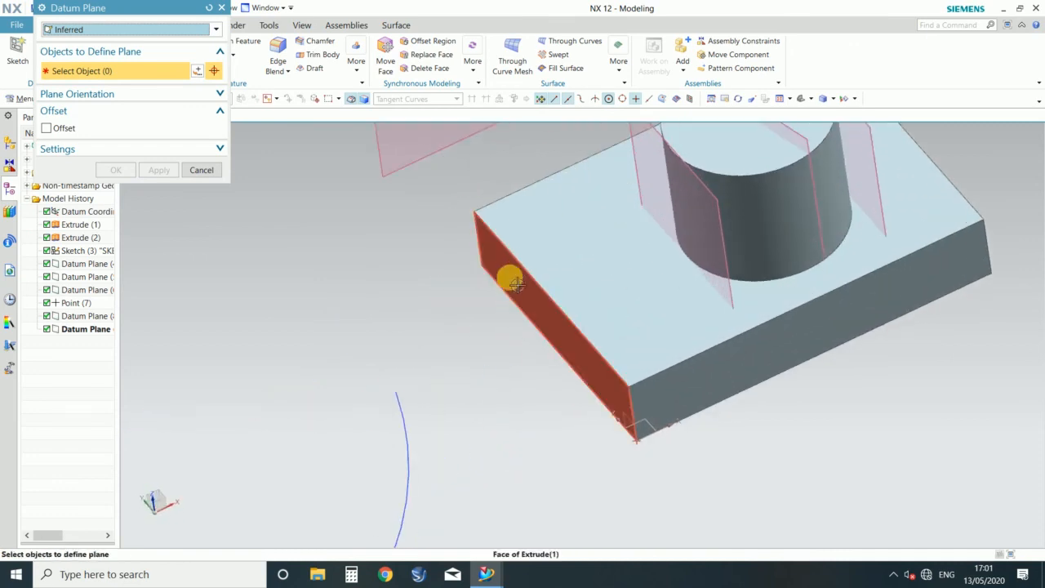
{"action": "scroll", "coordinate": [421, 338], "scroll_direction": "down", "scroll_amount": 2}
{"action": "scroll", "coordinate": [455, 299], "scroll_direction": "up", "scroll_amount": 3}
{"action": "scroll", "coordinate": [329, 367], "scroll_direction": "down", "scroll_amount": 3}
{"action": "middle_click_drag", "start_coordinate": [329, 367], "coordinate": [383, 454]}
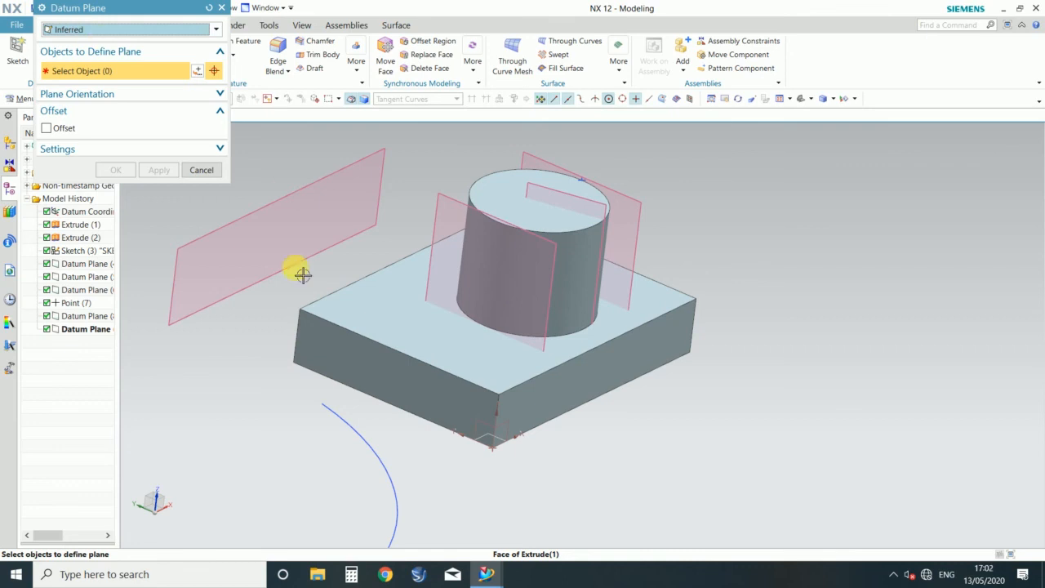
{"action": "left_click", "coordinate": [352, 353]}
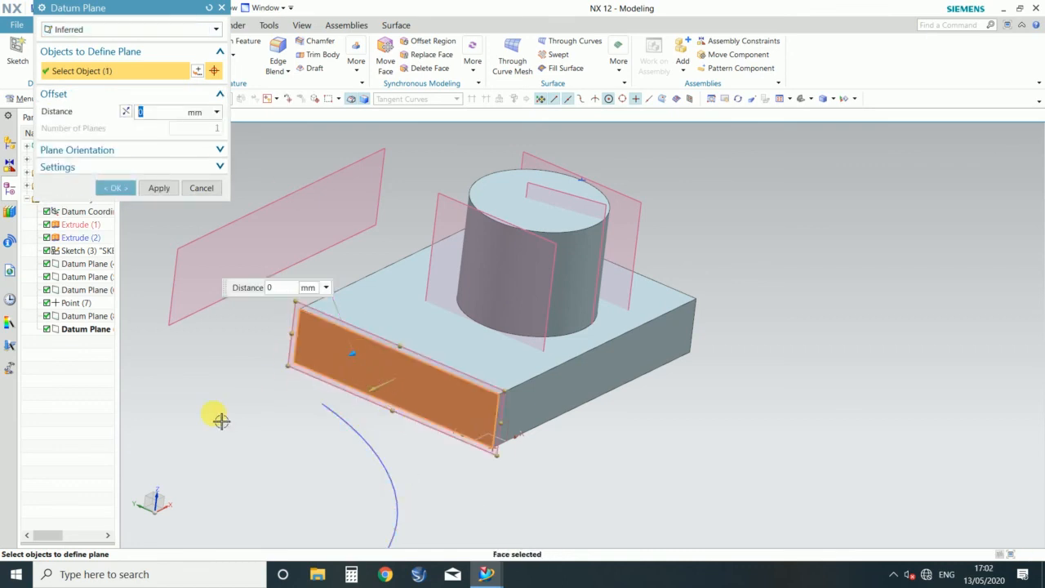
{"action": "left_click", "coordinate": [579, 411]}
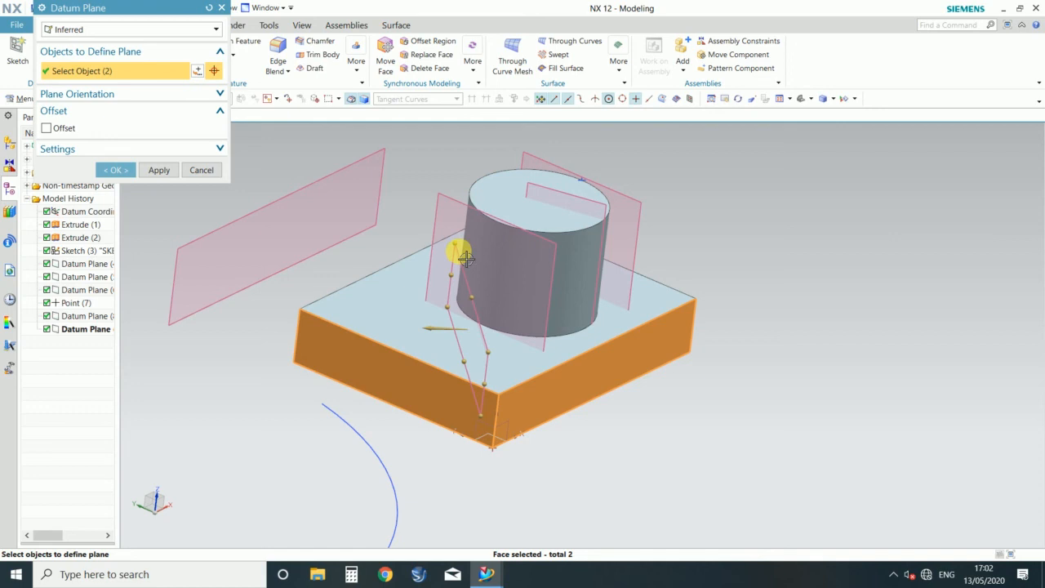
Step: Deselect the two side faces, infer a plane from a top edge and the diagonally opposite bottom edge of the block, and reset the definition
{"action": "left_click", "coordinate": [427, 410], "text": "shift"}
{"action": "left_click", "coordinate": [521, 406], "text": "shift"}
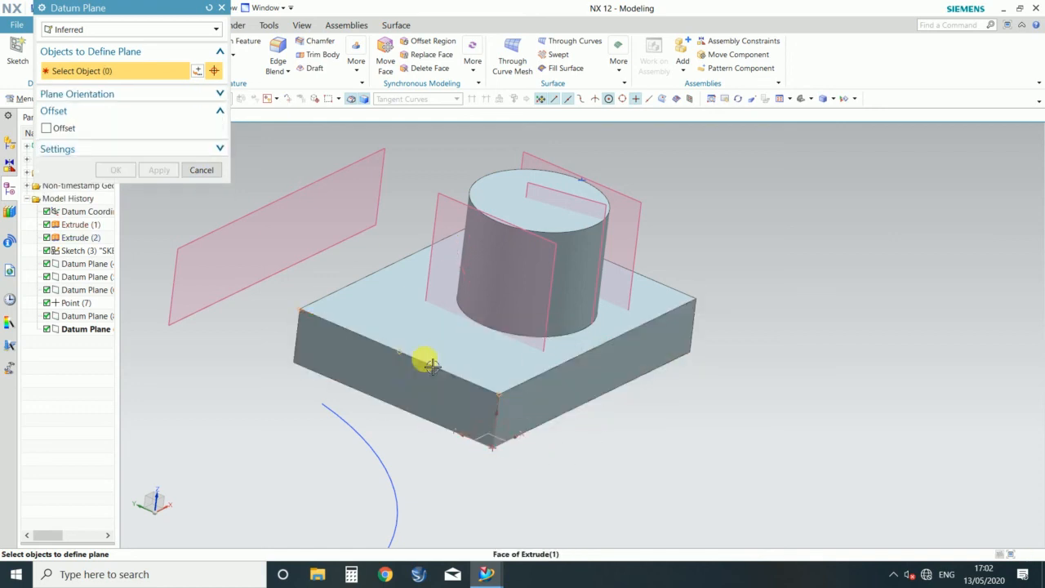
{"action": "left_click", "coordinate": [450, 368]}
{"action": "middle_click_drag", "start_coordinate": [758, 443], "coordinate": [683, 455]}
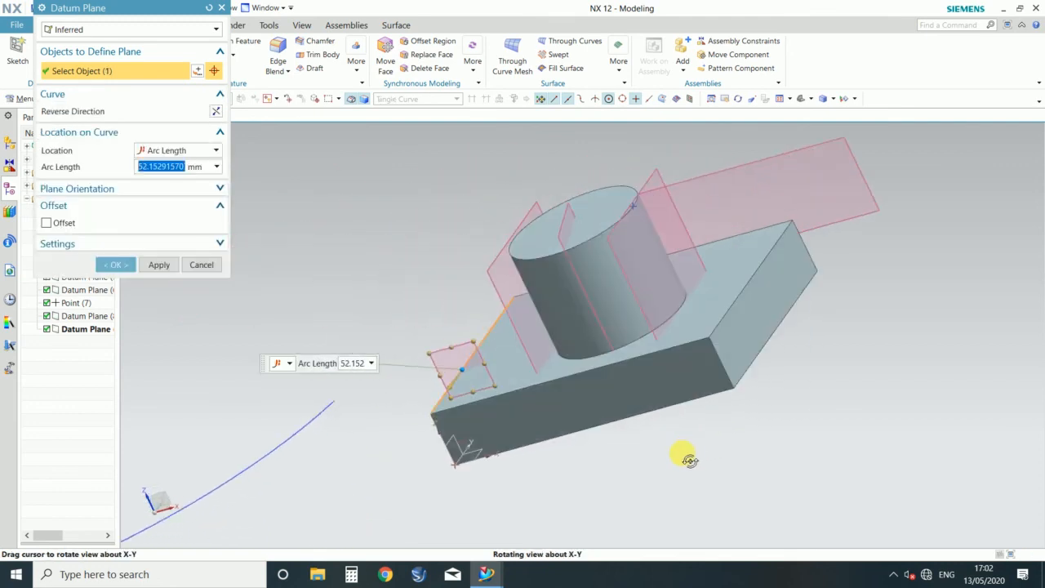
{"action": "left_click", "coordinate": [774, 353]}
{"action": "mouse_move", "coordinate": [800, 449]}
{"action": "middle_mouse_down"}
{"action": "mouse_move", "coordinate": [838, 425]}
{"action": "mouse_move", "coordinate": [793, 450]}
{"action": "mouse_move", "coordinate": [812, 455]}
{"action": "middle_mouse_up"}
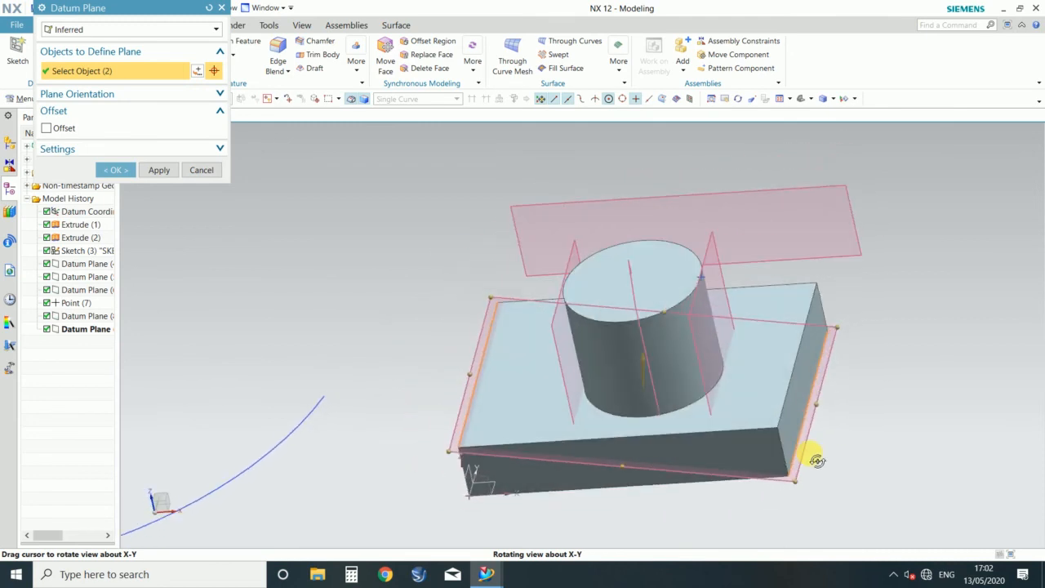
{"action": "left_click", "coordinate": [207, 9]}
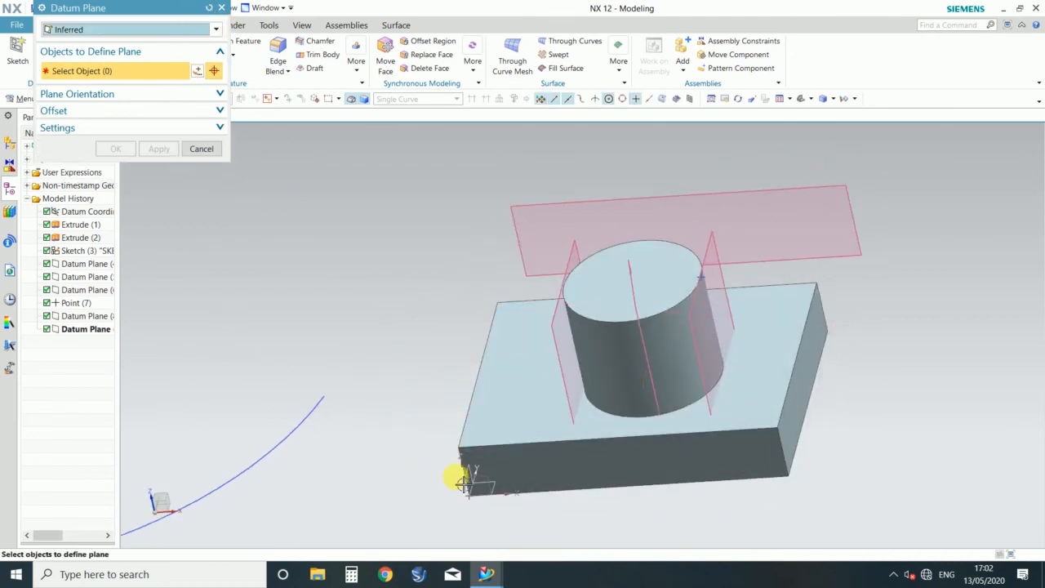
Step: Infer a plane through two diagonally opposite top corners and one bottom corner of the block, inspect its preview and reset the definition
{"action": "left_click", "coordinate": [465, 451]}
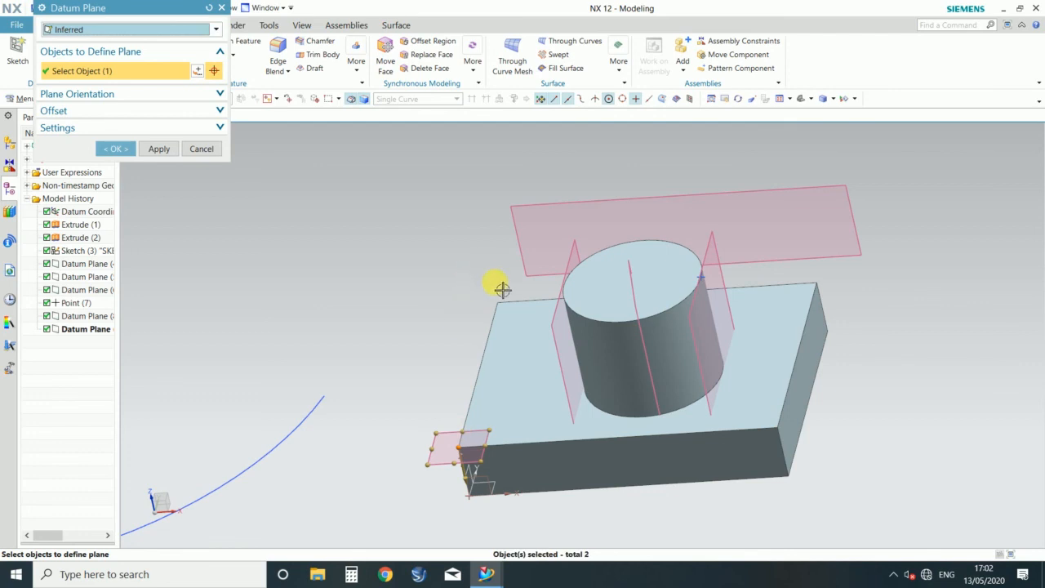
{"action": "left_click", "coordinate": [819, 286]}
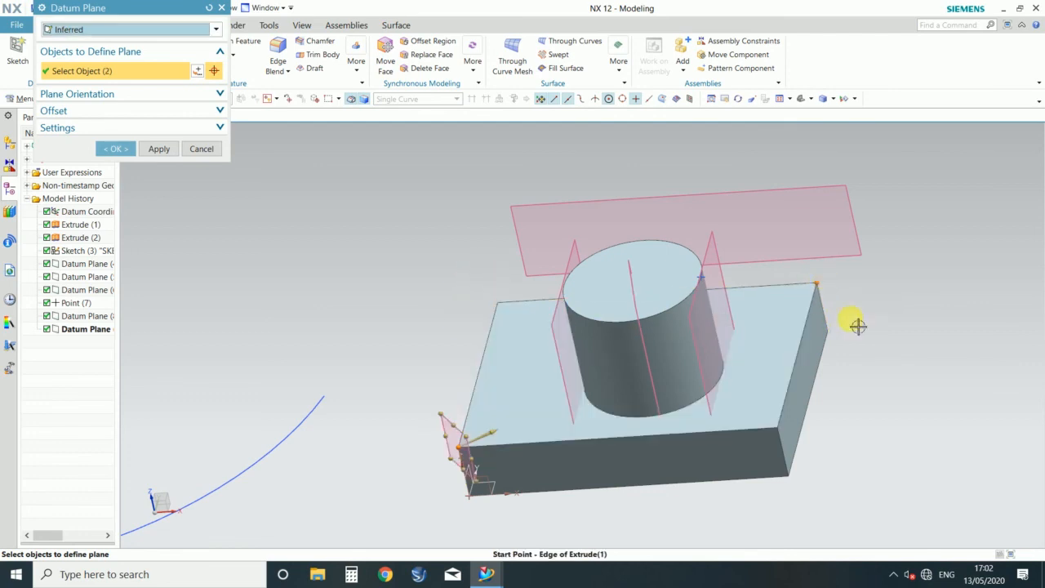
{"action": "left_click", "coordinate": [789, 478]}
{"action": "middle_click_drag", "start_coordinate": [888, 447], "coordinate": [784, 346]}
{"action": "scroll", "coordinate": [781, 341], "scroll_direction": "down", "scroll_amount": 4}
{"action": "scroll", "coordinate": [637, 407], "scroll_direction": "up", "scroll_amount": 4}
{"action": "scroll", "coordinate": [589, 381], "scroll_direction": "down", "scroll_amount": 3}
{"action": "middle_click_drag", "start_coordinate": [417, 419], "coordinate": [462, 371]}
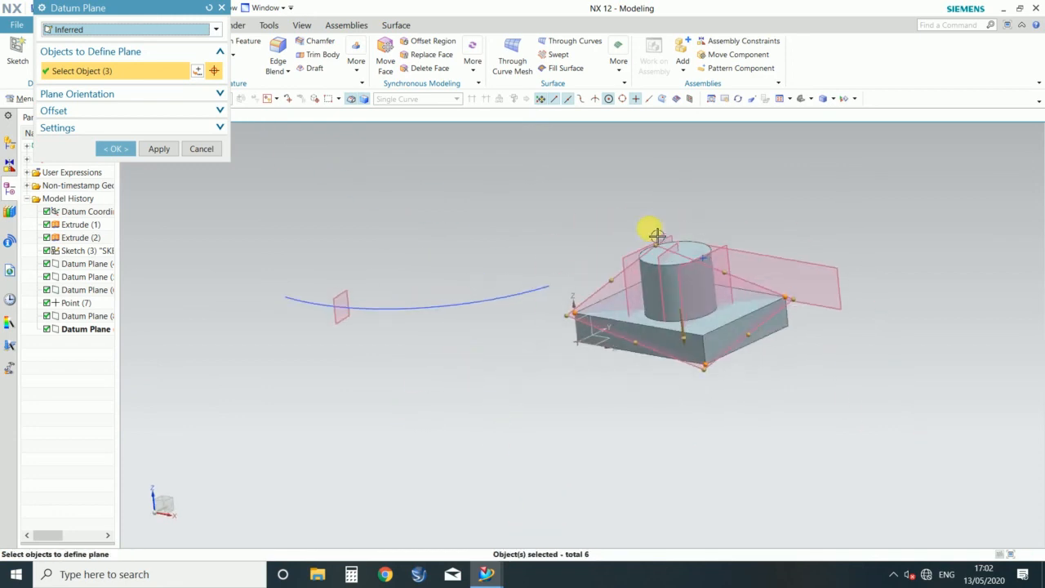
{"action": "scroll", "coordinate": [590, 274], "scroll_direction": "up", "scroll_amount": 3}
{"action": "scroll", "coordinate": [591, 274], "scroll_direction": "down", "scroll_amount": 2}
{"action": "left_click", "coordinate": [208, 8]}
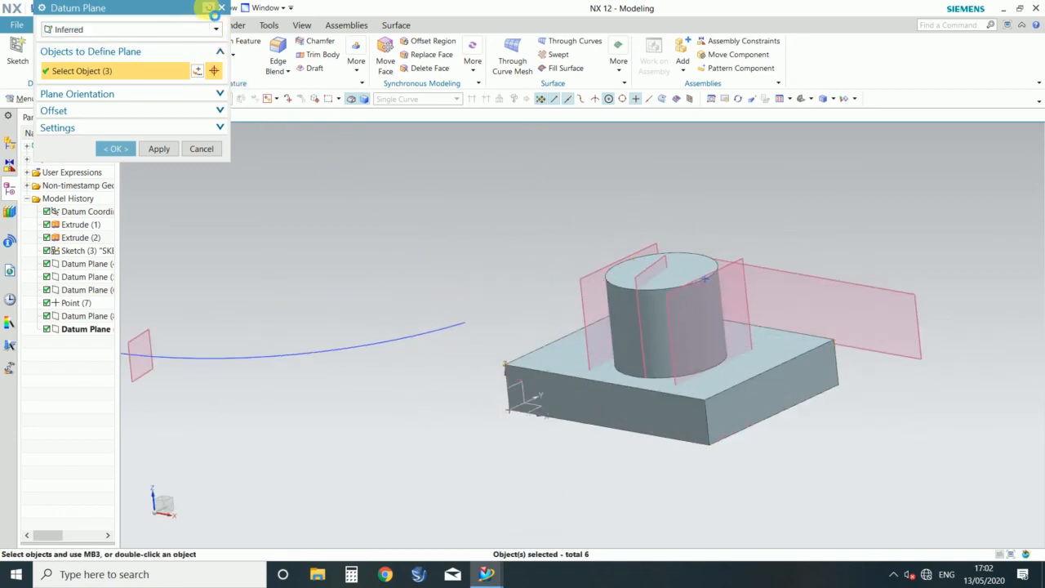
Step: Infer a plane from the cylinder's side face, inspect its preview and leave the Datum Plane command without creating it
{"action": "left_click", "coordinate": [662, 322]}
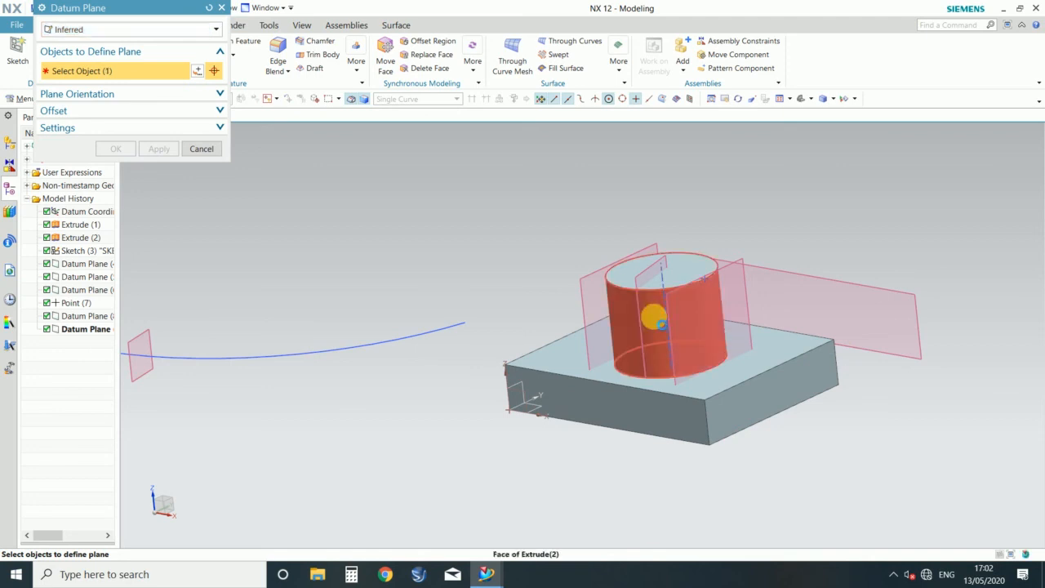
{"action": "middle_click_drag", "start_coordinate": [760, 514], "coordinate": [671, 495]}
{"action": "scroll", "coordinate": [816, 413], "scroll_direction": "down", "scroll_amount": 2}
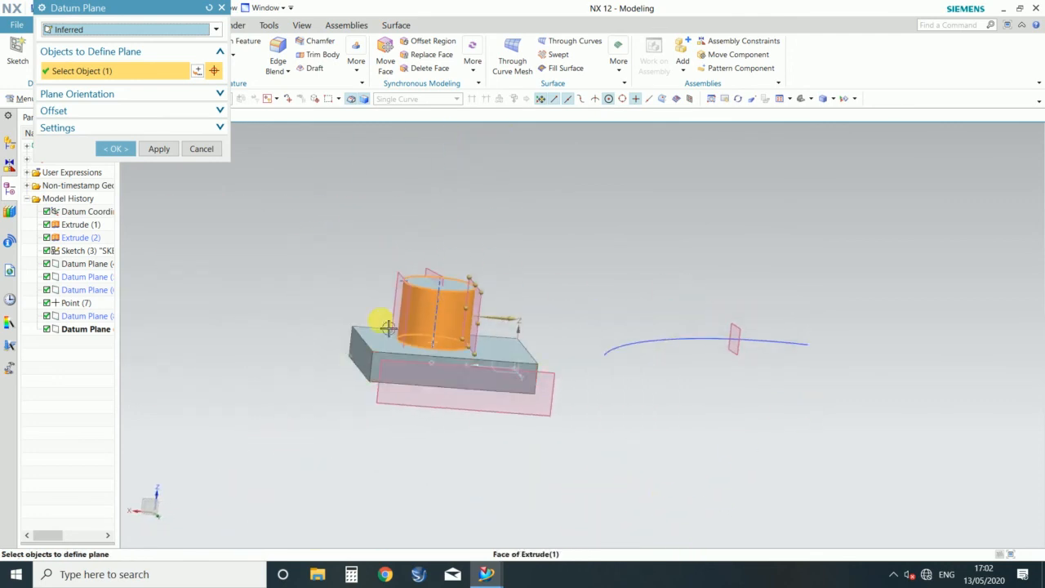
{"action": "scroll", "coordinate": [387, 327], "scroll_direction": "up", "scroll_amount": 4}
{"action": "scroll", "coordinate": [600, 308], "scroll_direction": "down", "scroll_amount": 3}
{"action": "left_click", "coordinate": [208, 9]}
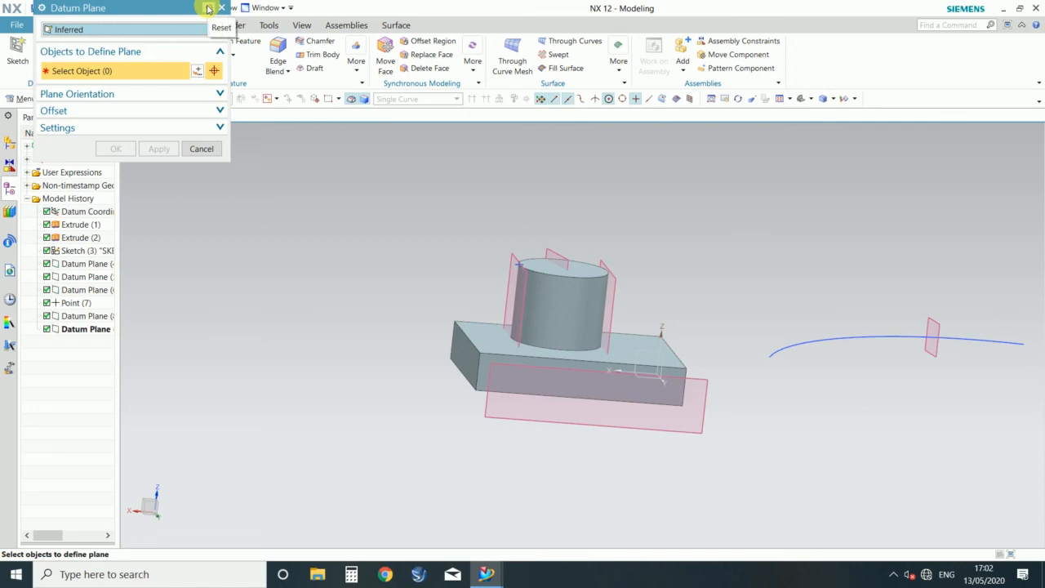
{"action": "left_click", "coordinate": [202, 149]}
Step: Delete the datum plane located on the arc
{"action": "scroll", "coordinate": [703, 210], "scroll_direction": "up", "scroll_amount": 3}
{"action": "scroll", "coordinate": [401, 271], "scroll_direction": "down", "scroll_amount": 4}
{"action": "middle_click_drag", "start_coordinate": [401, 270], "coordinate": [460, 301]}
{"action": "scroll", "coordinate": [460, 300], "scroll_direction": "down", "scroll_amount": 2}
{"action": "scroll", "coordinate": [754, 315], "scroll_direction": "up", "scroll_amount": 5}
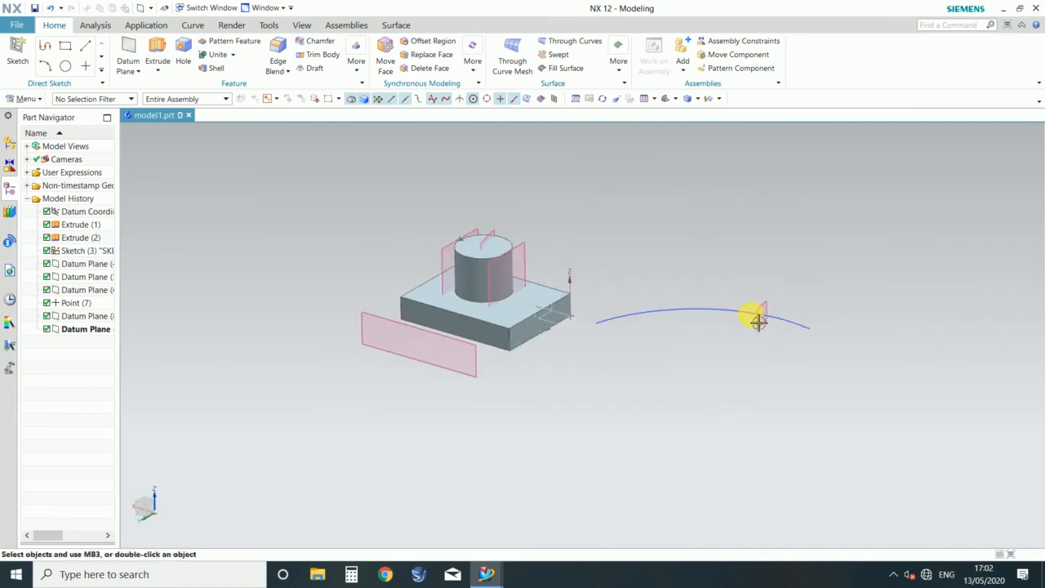
{"action": "left_click", "coordinate": [784, 298]}
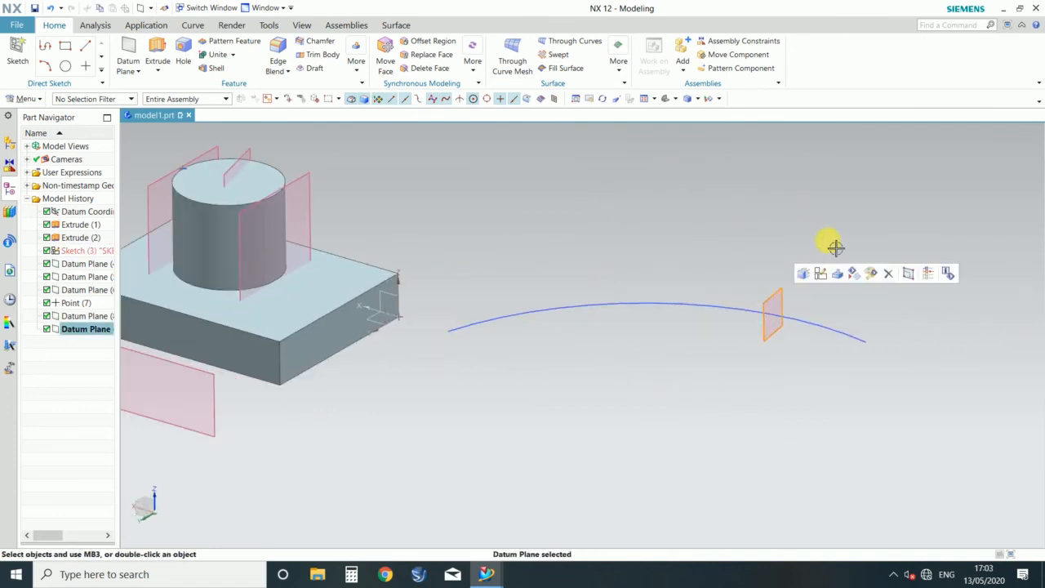
{"action": "key", "text": "Escape"}
{"action": "scroll", "coordinate": [630, 256], "scroll_direction": "down", "scroll_amount": 4}
{"action": "scroll", "coordinate": [711, 198], "scroll_direction": "up", "scroll_amount": 4}
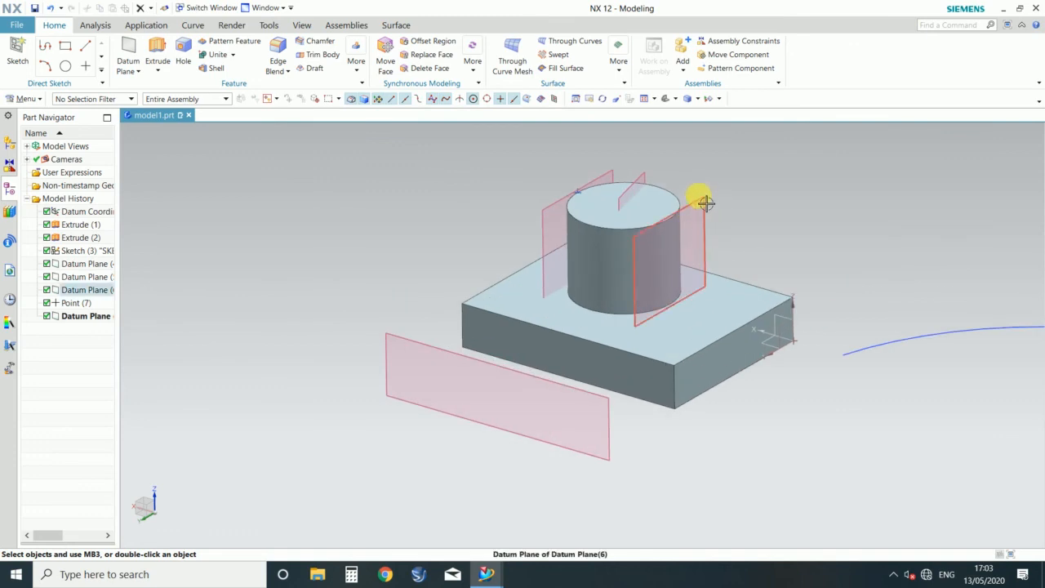
Step: Delete the datum plane on the cylinder's near side, the one through its centre and the offset plane beside the block
{"action": "left_click", "coordinate": [706, 203]}
{"action": "key", "text": "Delete"}
{"action": "left_click", "coordinate": [644, 169]}
{"action": "key", "text": "Delete"}
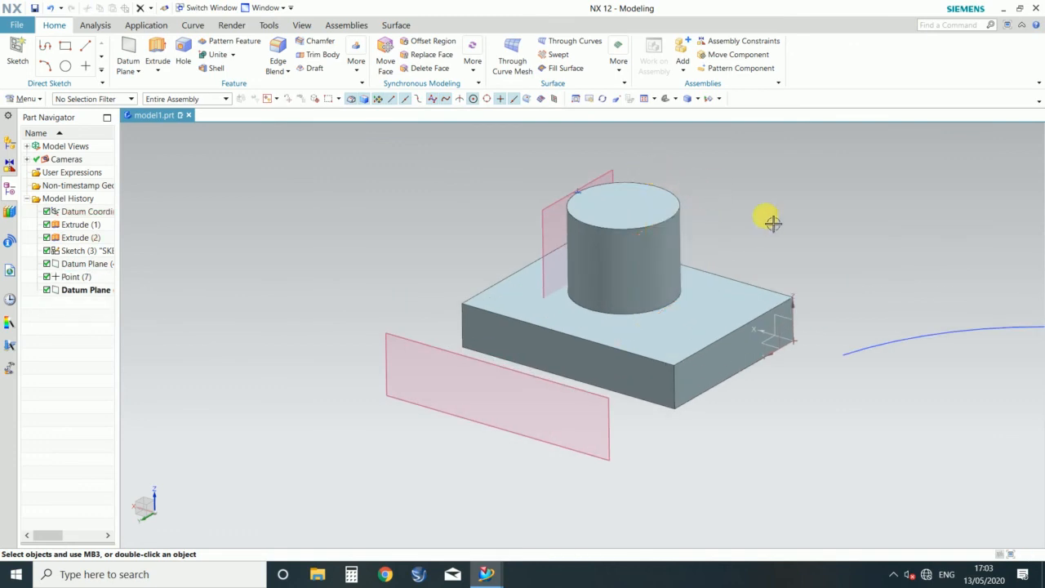
{"action": "left_click", "coordinate": [498, 370]}
{"action": "key", "text": "Delete"}
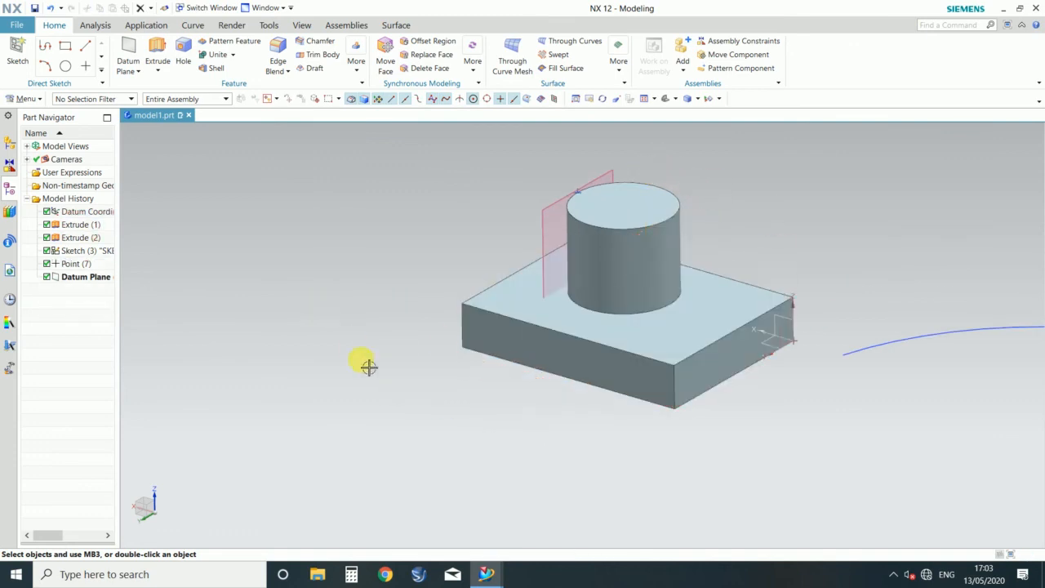
Step: Delete the arc sketch beside the block and inspect the remaining block, cylinder and tangent datum plane
{"action": "scroll", "coordinate": [369, 367], "scroll_direction": "down", "scroll_amount": 3}
{"action": "left_click", "coordinate": [663, 352]}
{"action": "key", "text": "Delete"}
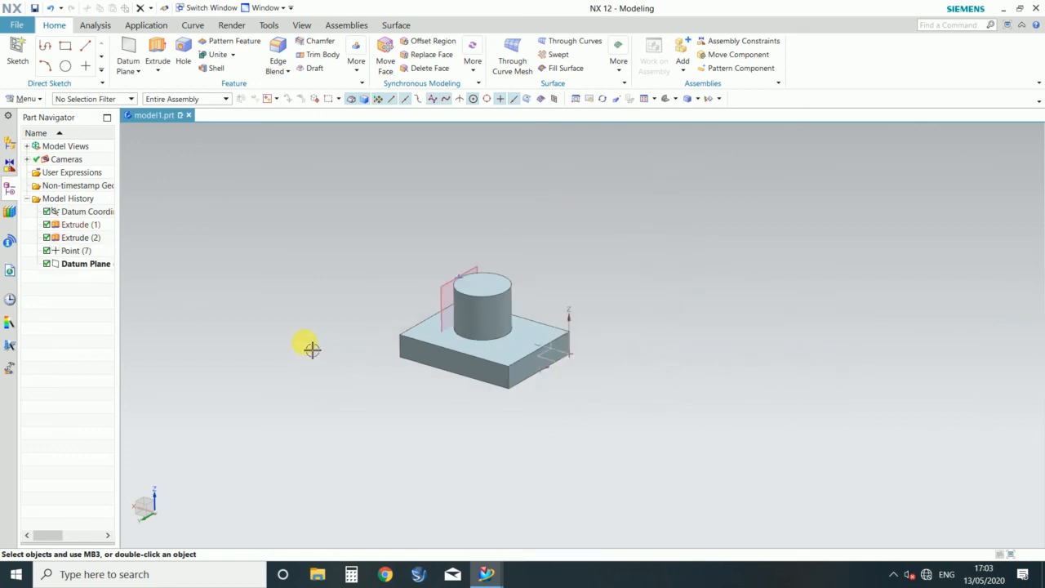
{"action": "scroll", "coordinate": [310, 287], "scroll_direction": "up", "scroll_amount": 3}
{"action": "middle_click_drag", "start_coordinate": [310, 287], "coordinate": [326, 310]}
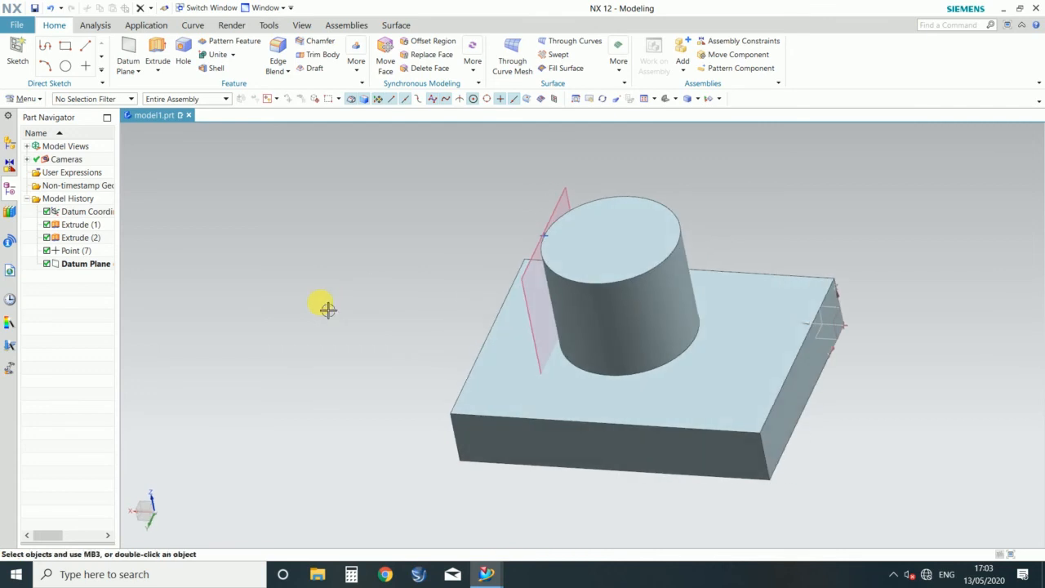